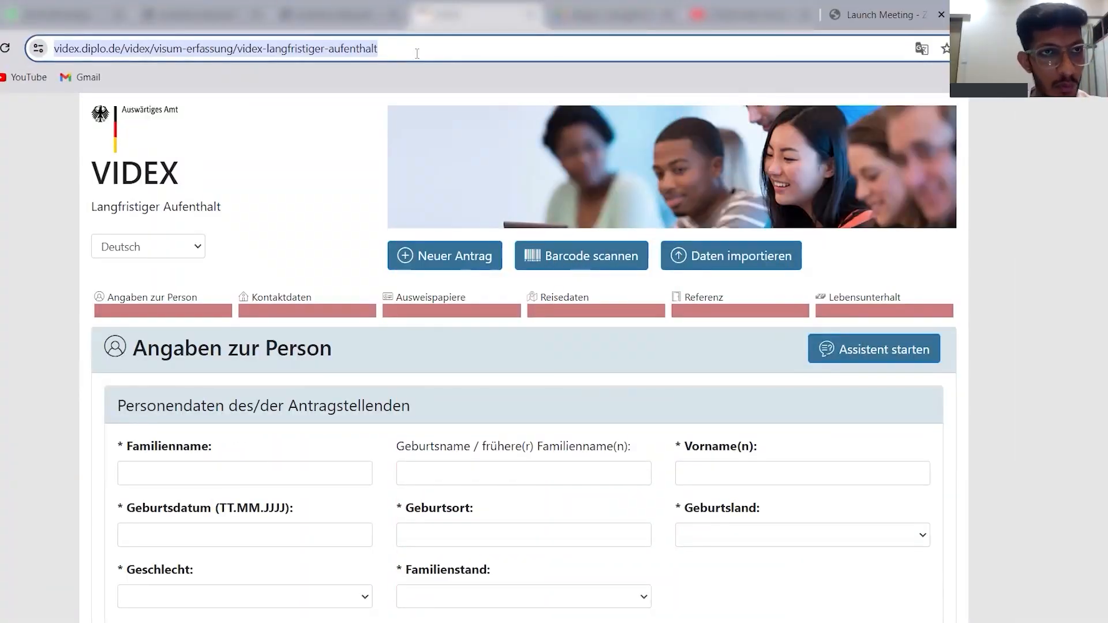
Switch the long-term stay application form's display language to English.
{"action": "left_click", "coordinate": [922, 48]}
{"action": "left_click", "coordinate": [941, 80]}
{"action": "scroll", "coordinate": [523, 358], "scroll_direction": "down", "scroll_amount": 2}
{"action": "scroll", "coordinate": [523, 357], "scroll_direction": "up", "scroll_amount": 2}
{"action": "scroll", "coordinate": [523, 358], "scroll_direction": "down", "scroll_amount": 1}
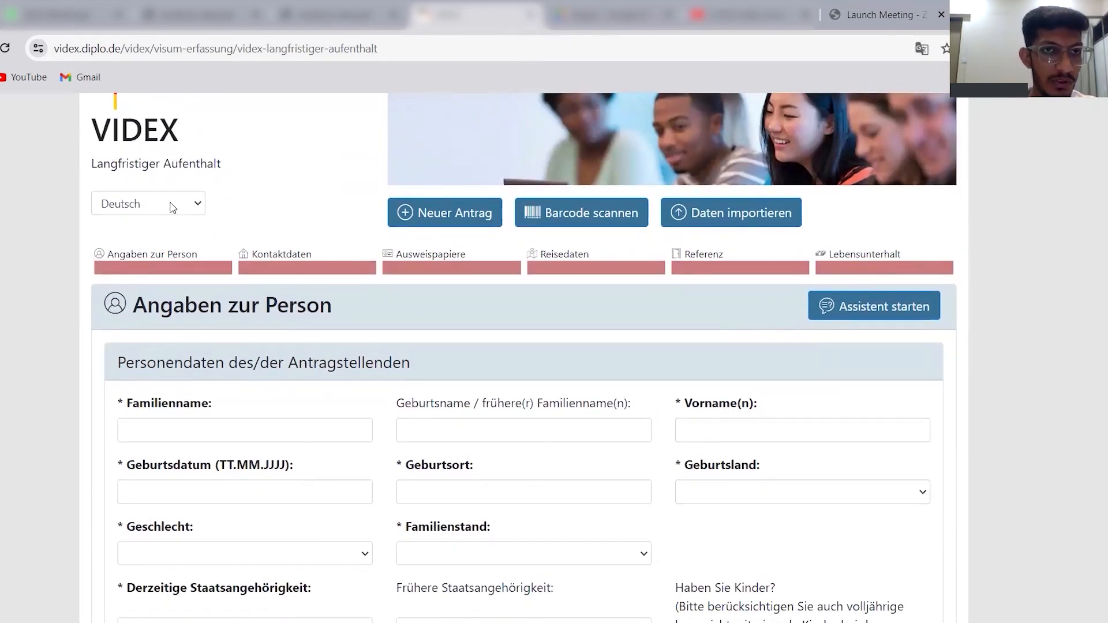
{"action": "left_click", "coordinate": [173, 208]}
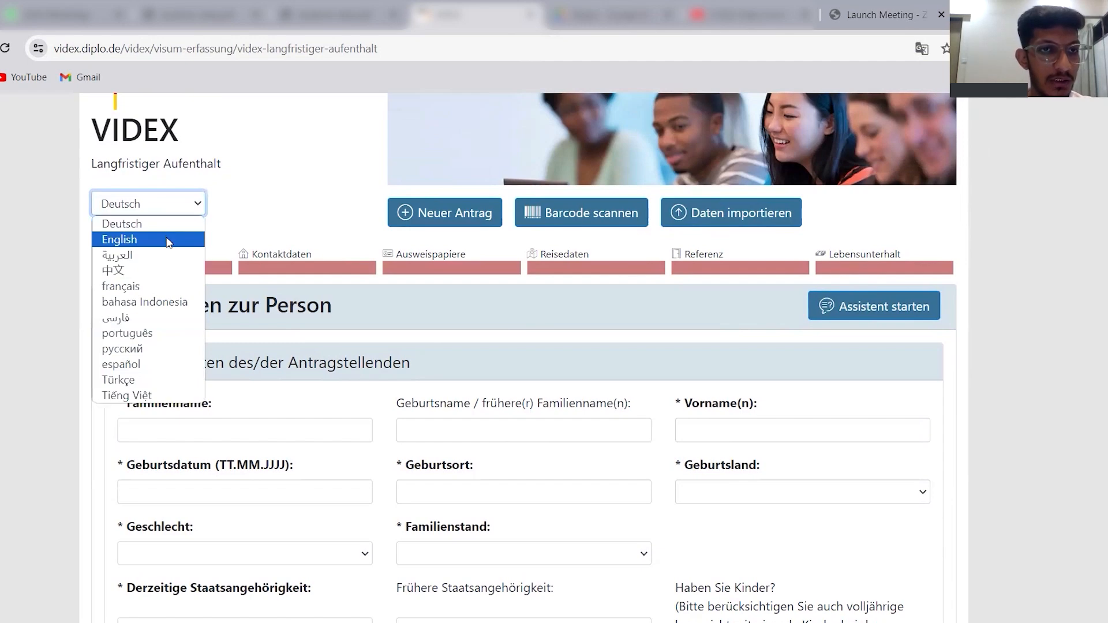
{"action": "left_click", "coordinate": [169, 242]}
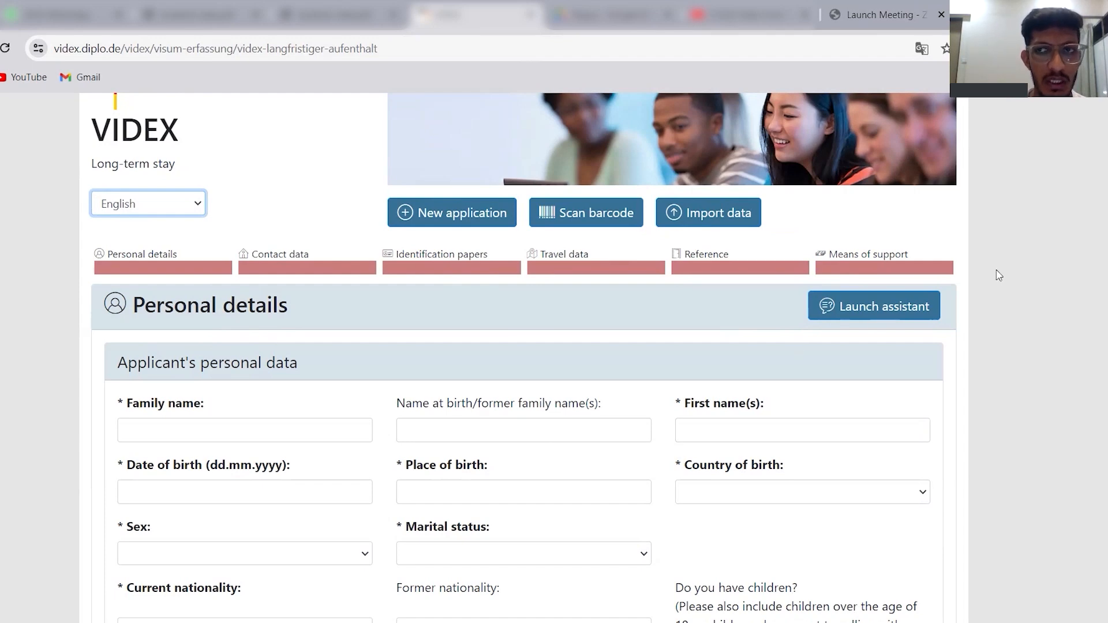
Enter the placeholder NAME for the applicant's family name, first name and name at birth.
{"action": "scroll", "coordinate": [534, 161], "scroll_direction": "down", "scroll_amount": 2}
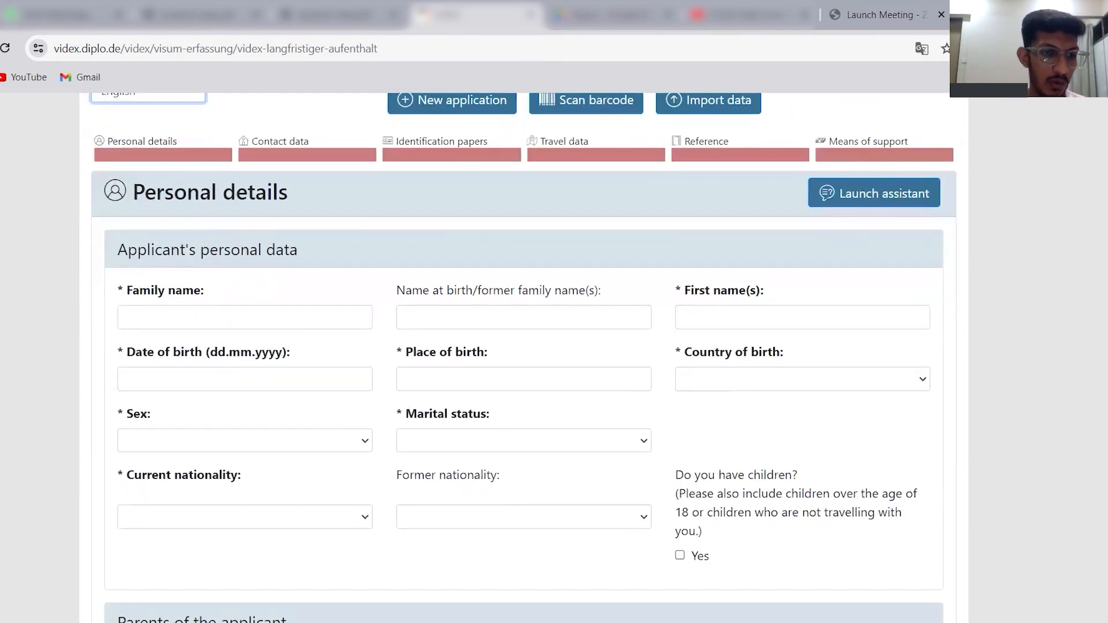
{"action": "left_click", "coordinate": [254, 316]}
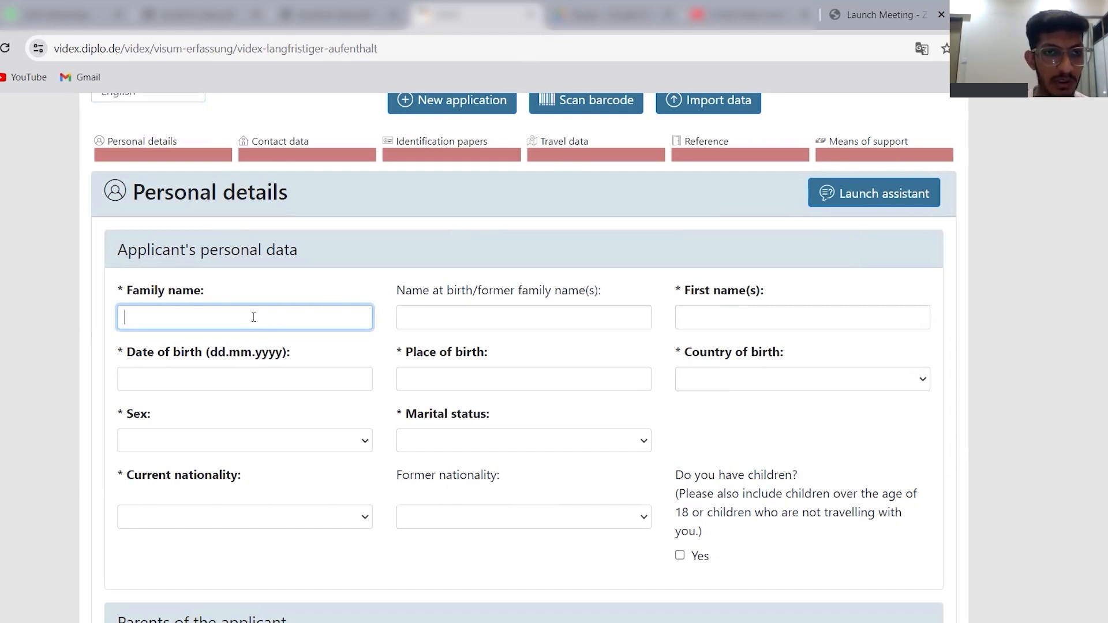
{"action": "type", "text": "NAME"}
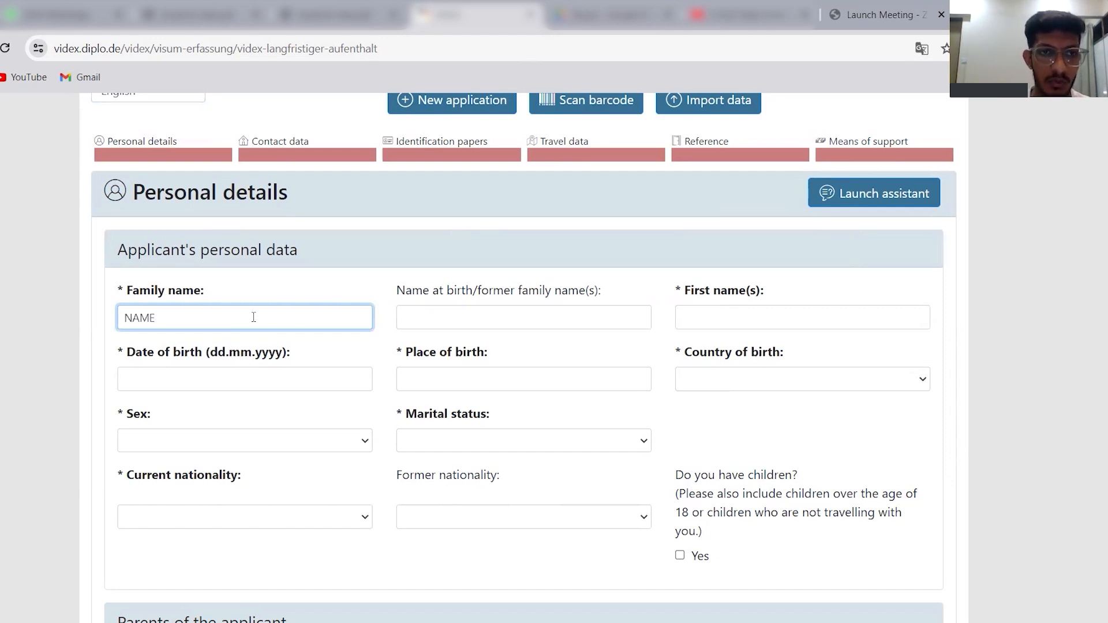
{"action": "left_click", "coordinate": [733, 313]}
{"action": "type", "text": "NAME"}
{"action": "left_click", "coordinate": [467, 318]}
{"action": "type", "text": "NAME"}
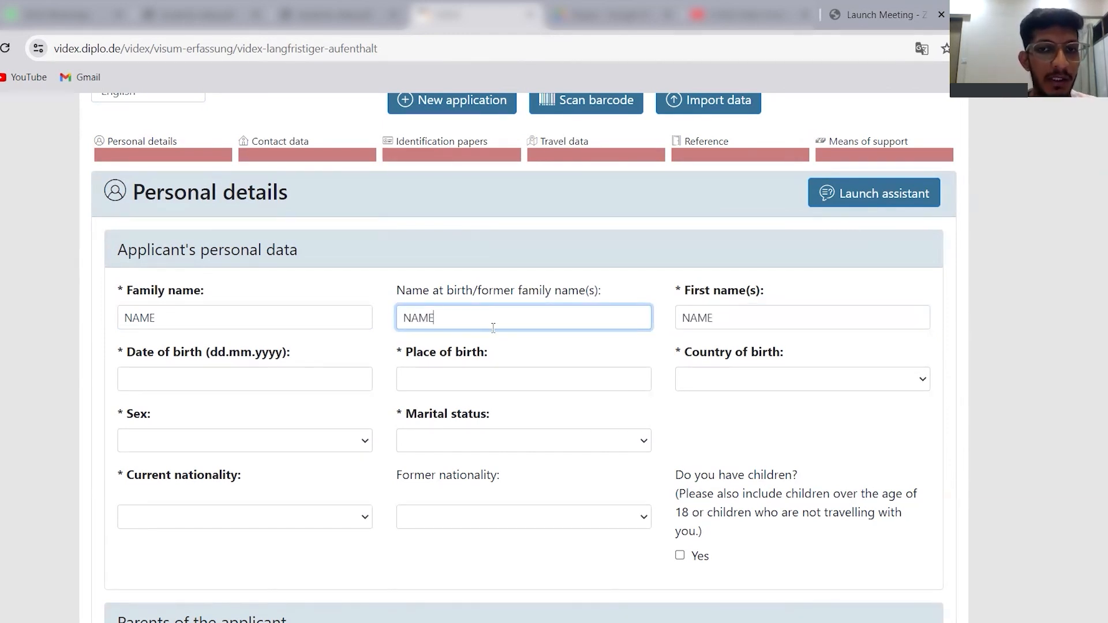
{"action": "left_click", "coordinate": [751, 315]}
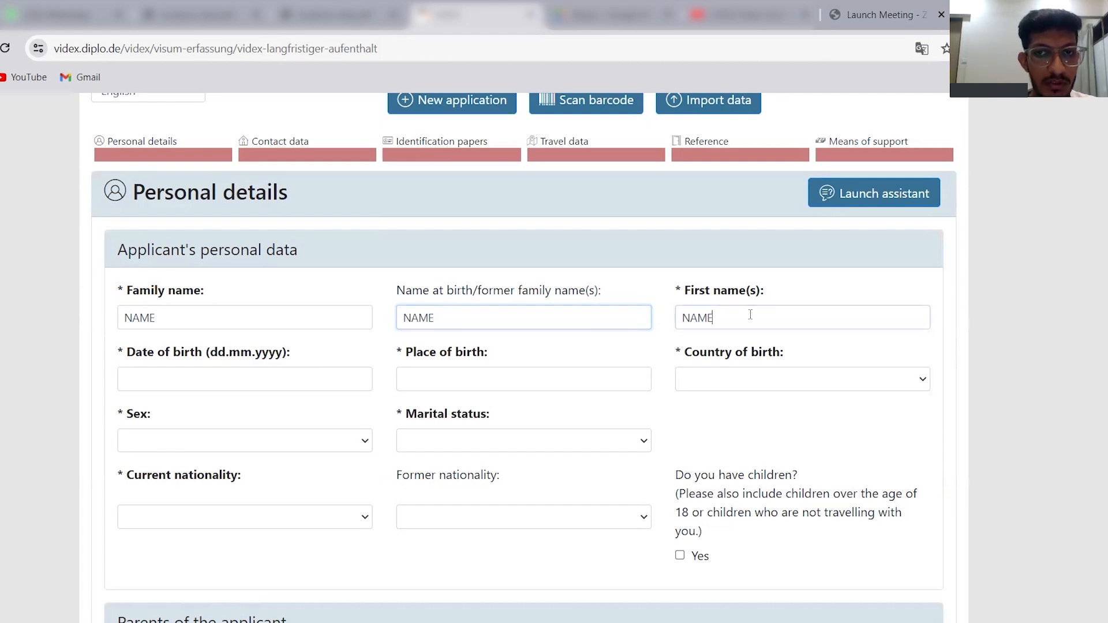
Enter the applicant's date of birth, with PUNE as place of birth and India as country of birth.
{"action": "left_click", "coordinate": [253, 380]}
{"action": "type", "text": "201455"}
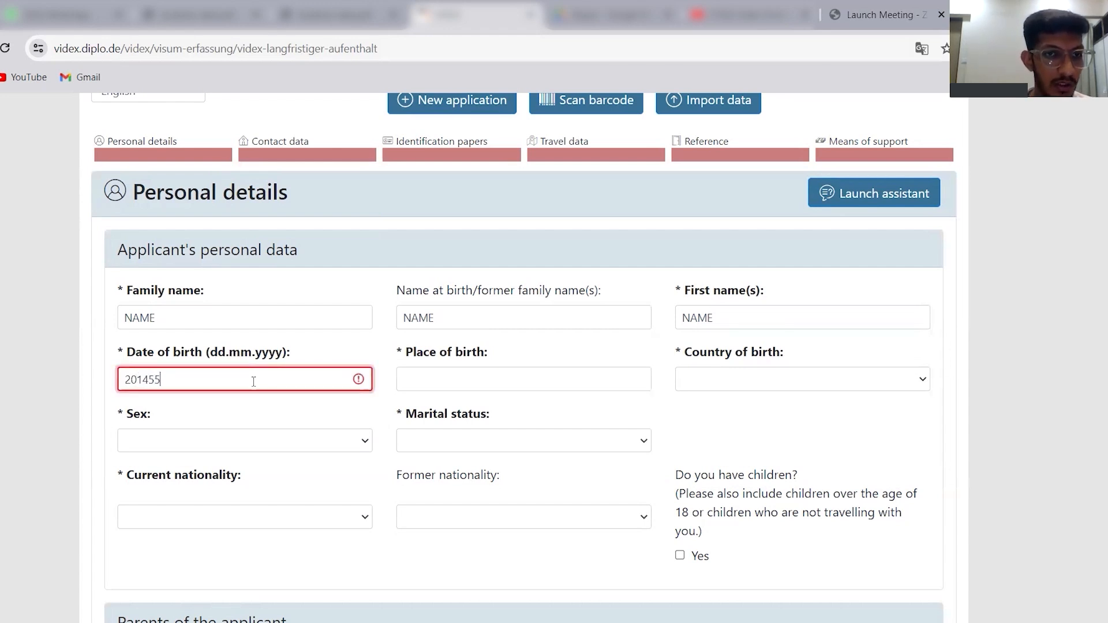
{"action": "left_click", "coordinate": [431, 377]}
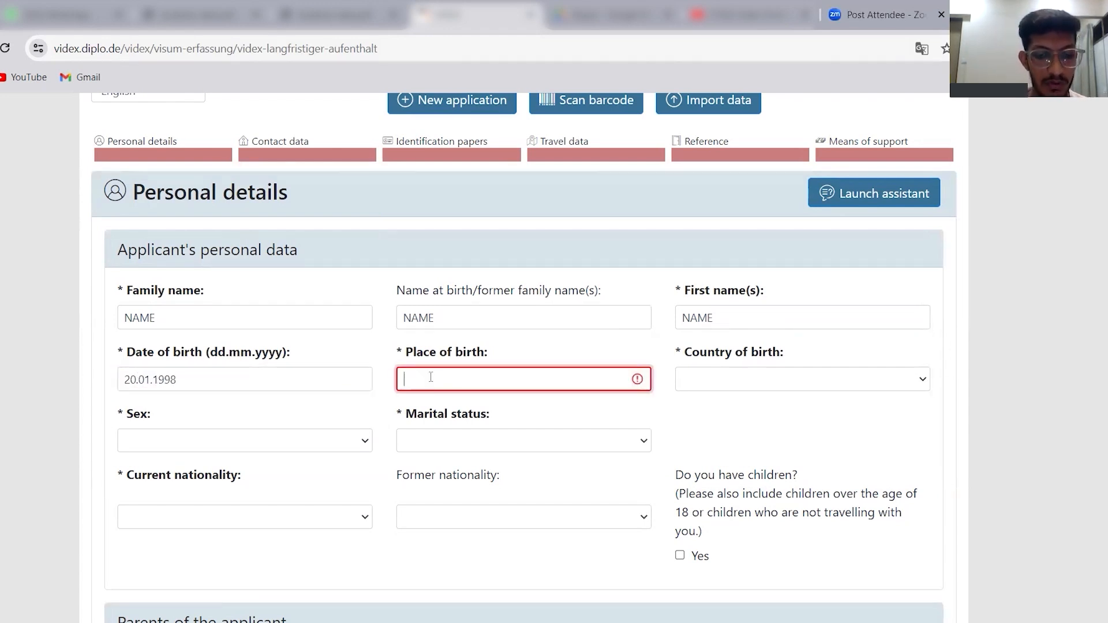
{"action": "type", "text": "PUNE"}
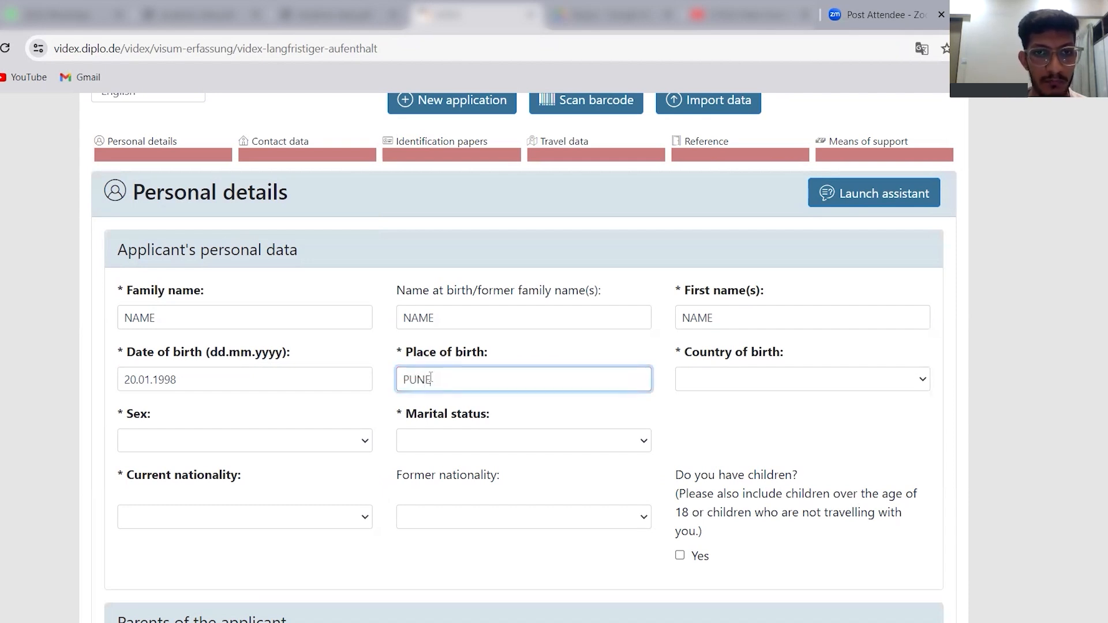
{"action": "left_click", "coordinate": [752, 381]}
{"action": "type", "text": "india"}
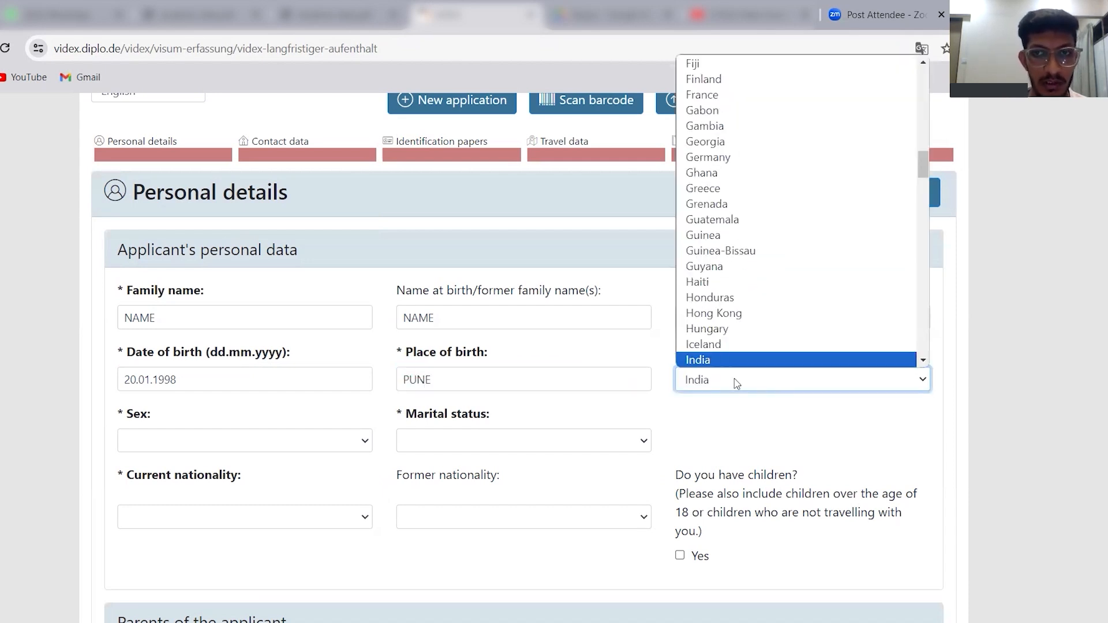
{"action": "key", "text": "Return"}
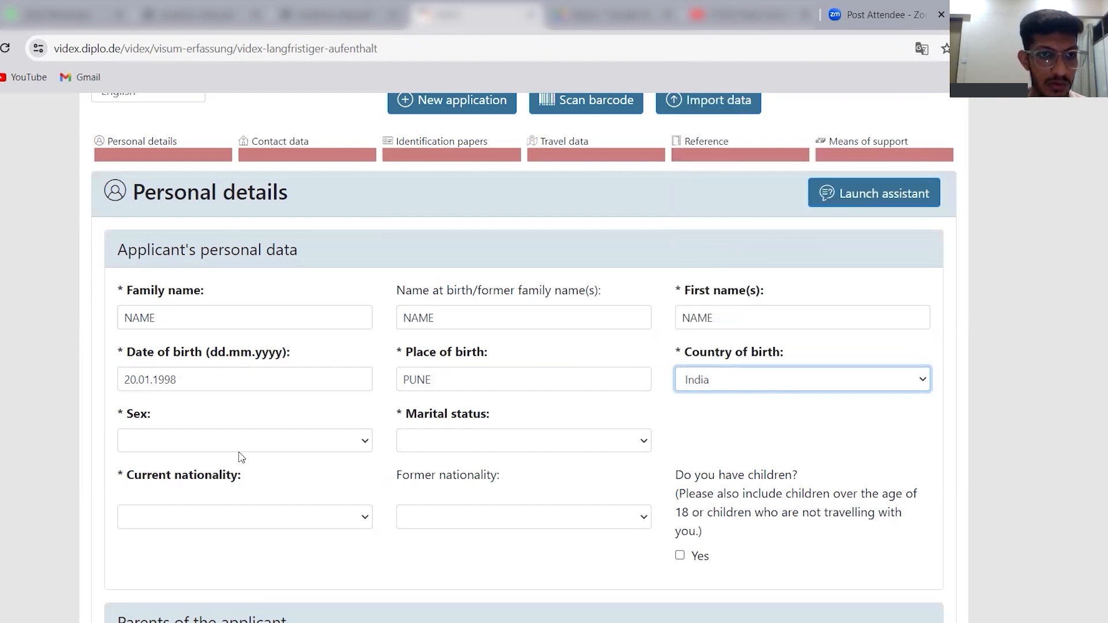
Set the applicant's sex to Male and marital status to Single.
{"action": "left_click", "coordinate": [237, 437]}
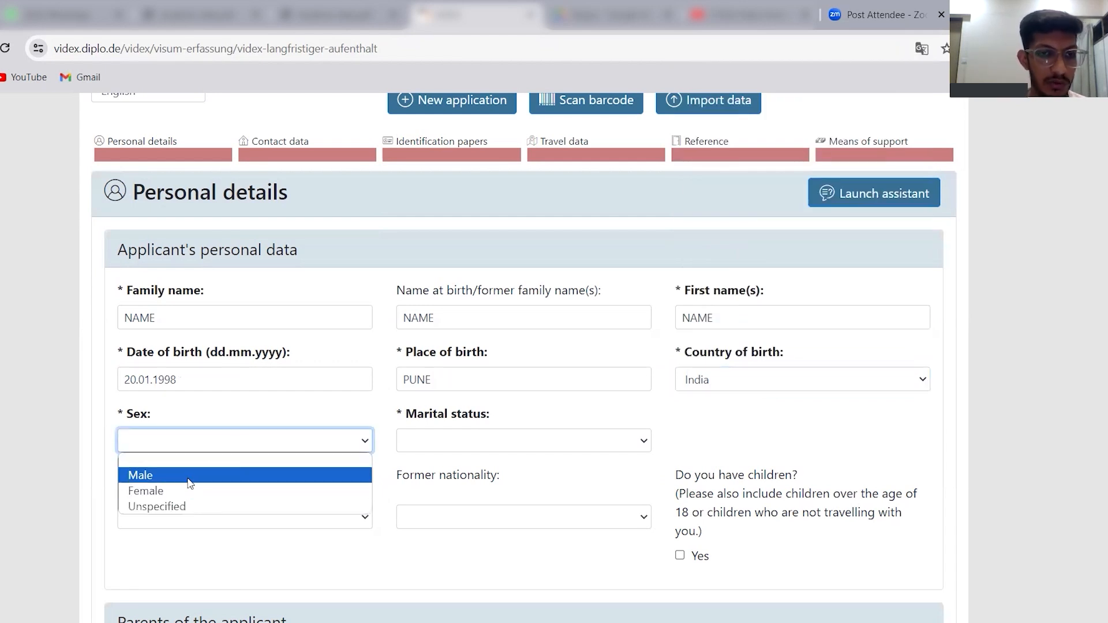
{"action": "left_click", "coordinate": [190, 475]}
{"action": "left_click", "coordinate": [465, 443]}
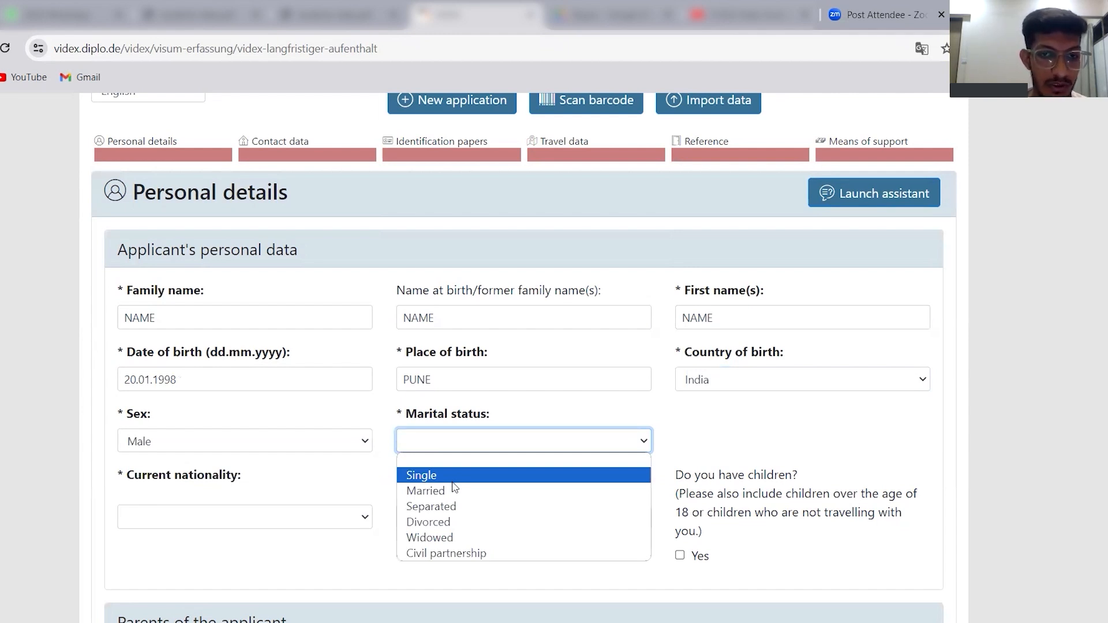
{"action": "left_click", "coordinate": [453, 481]}
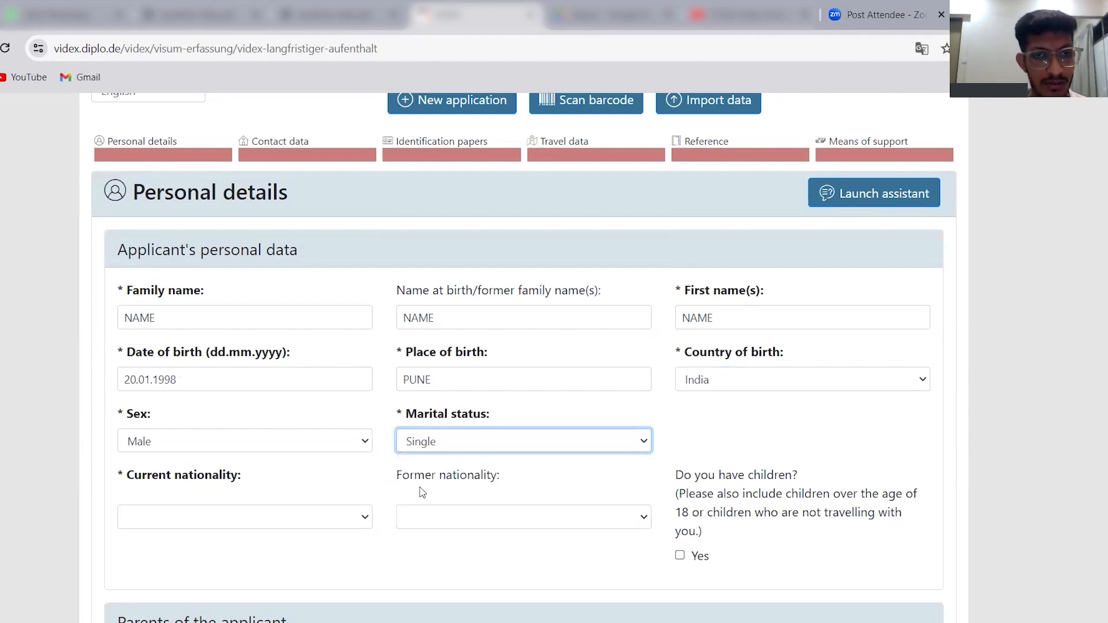
Set the applicant's current nationality to India.
{"action": "left_click", "coordinate": [318, 518]}
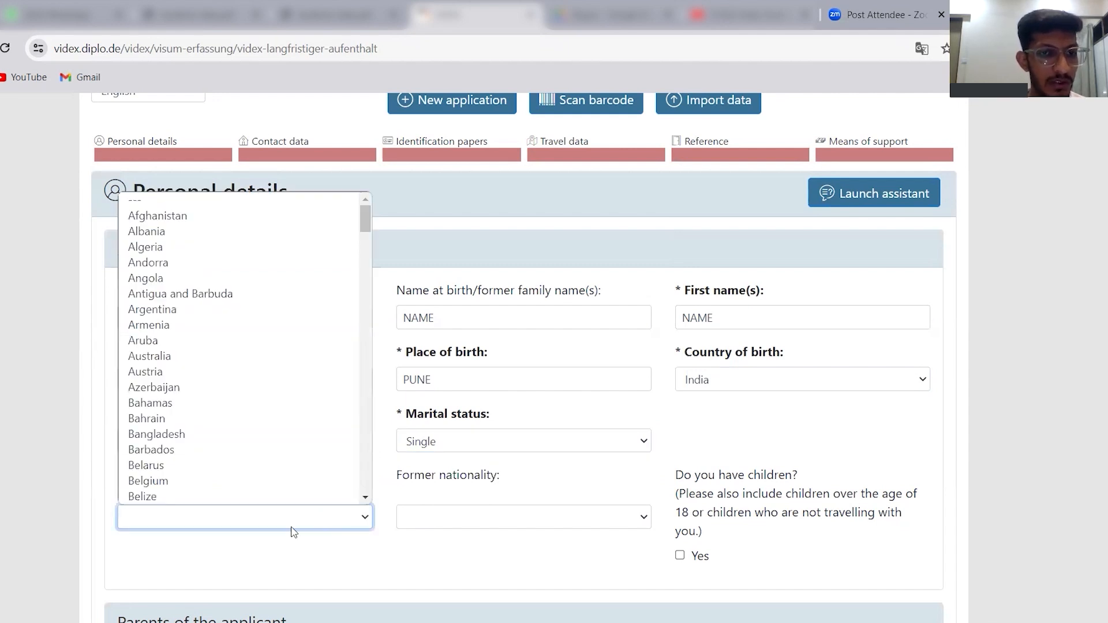
{"action": "left_click", "coordinate": [292, 528]}
{"action": "left_click", "coordinate": [293, 527]}
{"action": "type", "text": "in"}
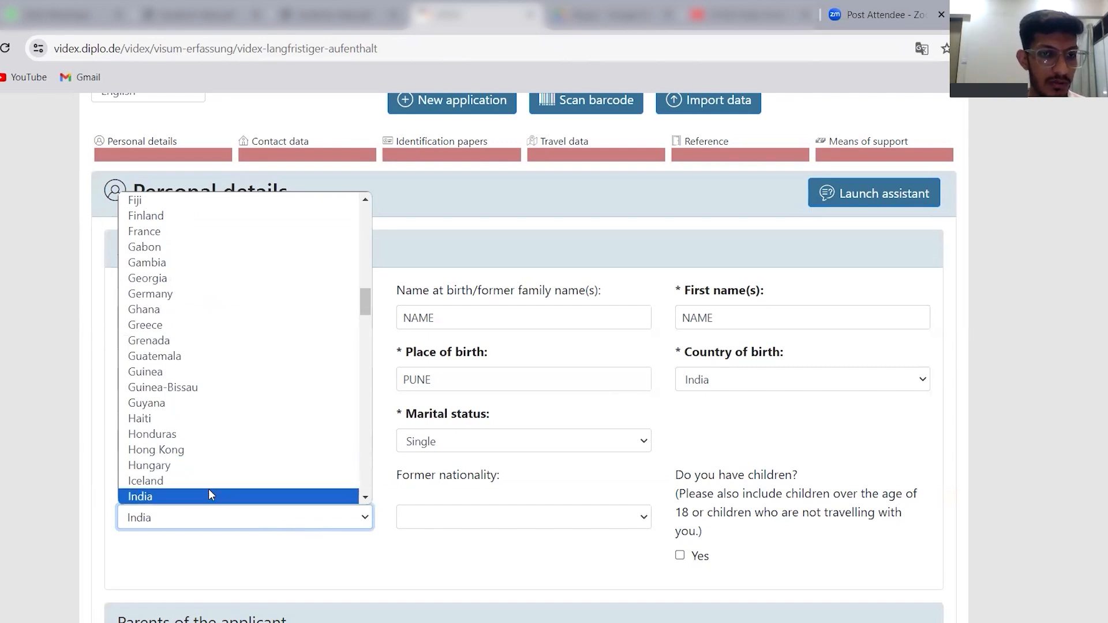
{"action": "left_click", "coordinate": [208, 495]}
{"action": "left_click", "coordinate": [502, 530]}
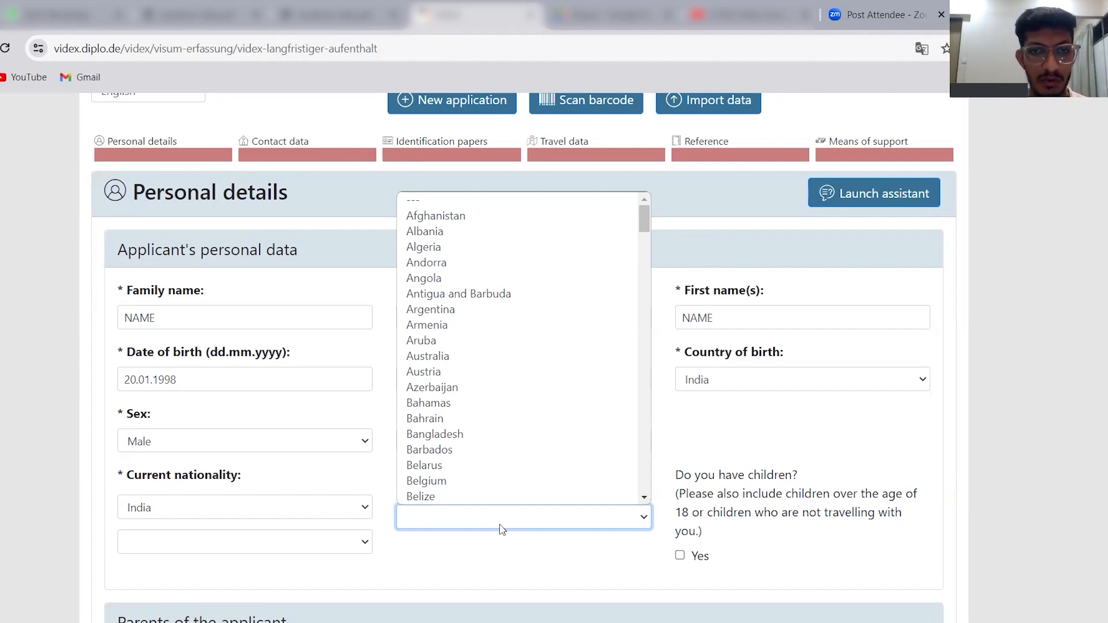
{"action": "left_click", "coordinate": [501, 526]}
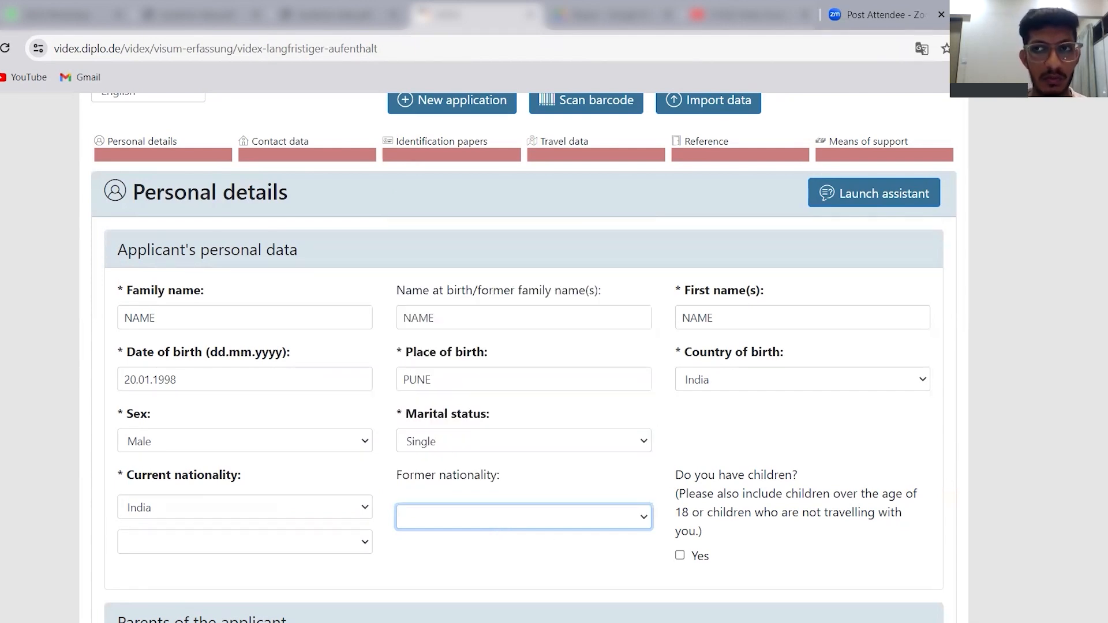
{"action": "scroll", "coordinate": [841, 296], "scroll_direction": "down", "scroll_amount": 3}
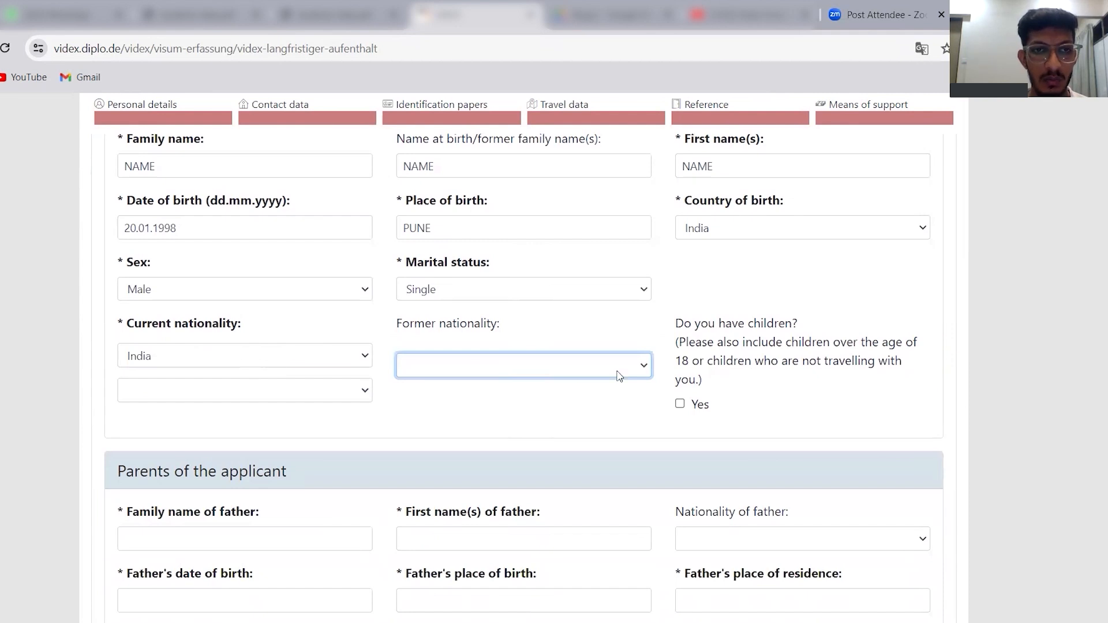
{"action": "left_click", "coordinate": [353, 397]}
{"action": "left_click", "coordinate": [729, 349]}
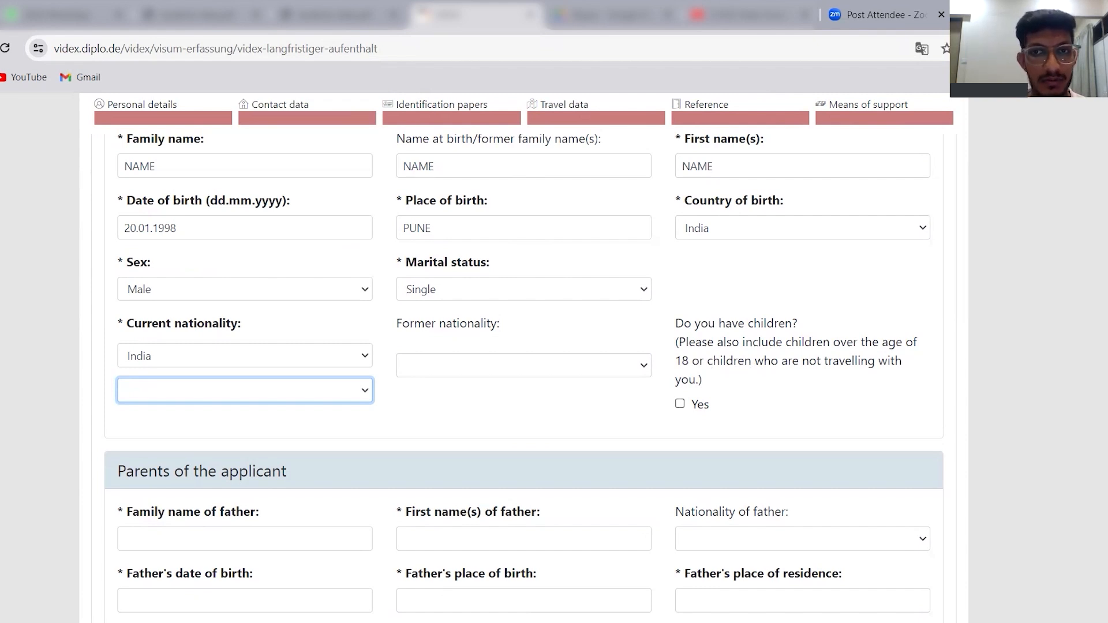
Enter the placeholder FATHER as both the father's family name and first name in the parents section.
{"action": "scroll", "coordinate": [806, 249], "scroll_direction": "down", "scroll_amount": 2}
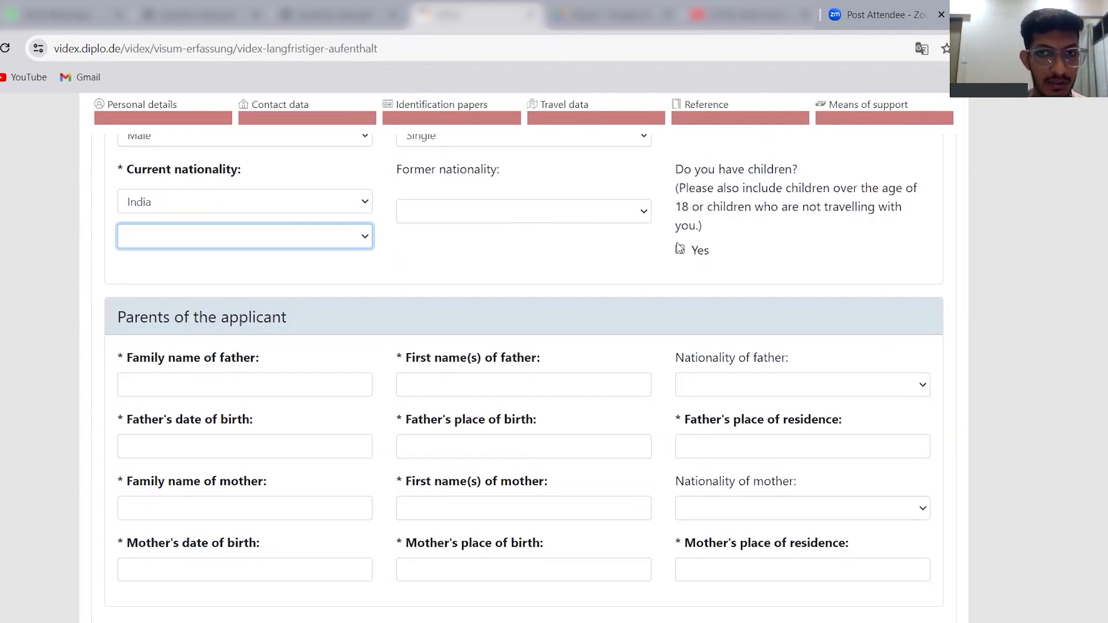
{"action": "left_click", "coordinate": [227, 386]}
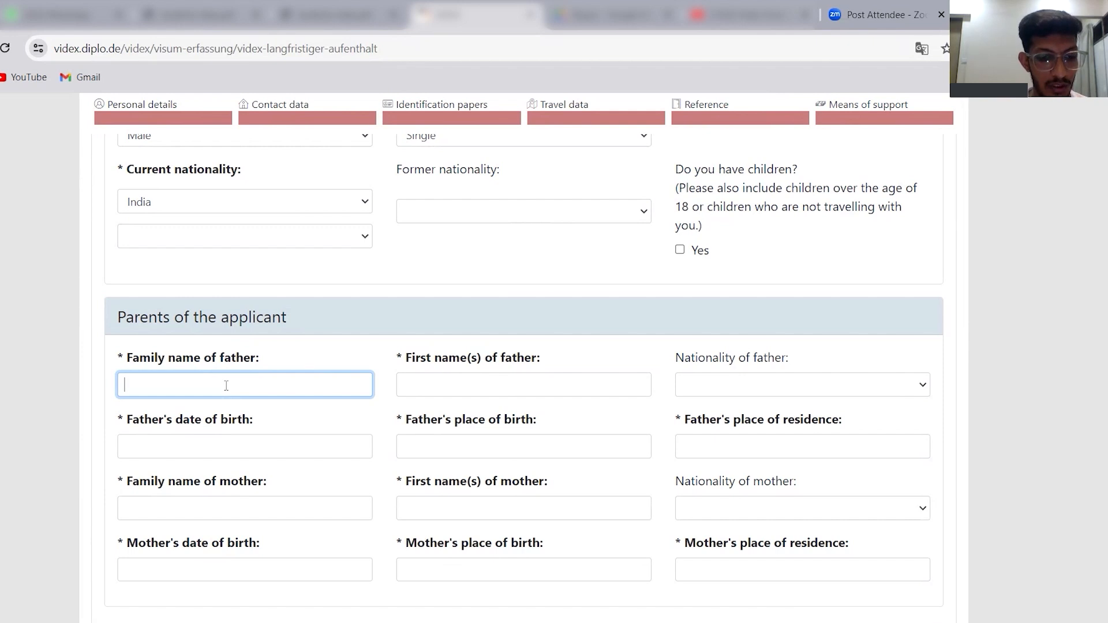
{"action": "type", "text": "FATHER"}
{"action": "left_click", "coordinate": [468, 388]}
{"action": "type", "text": "FATHER"}
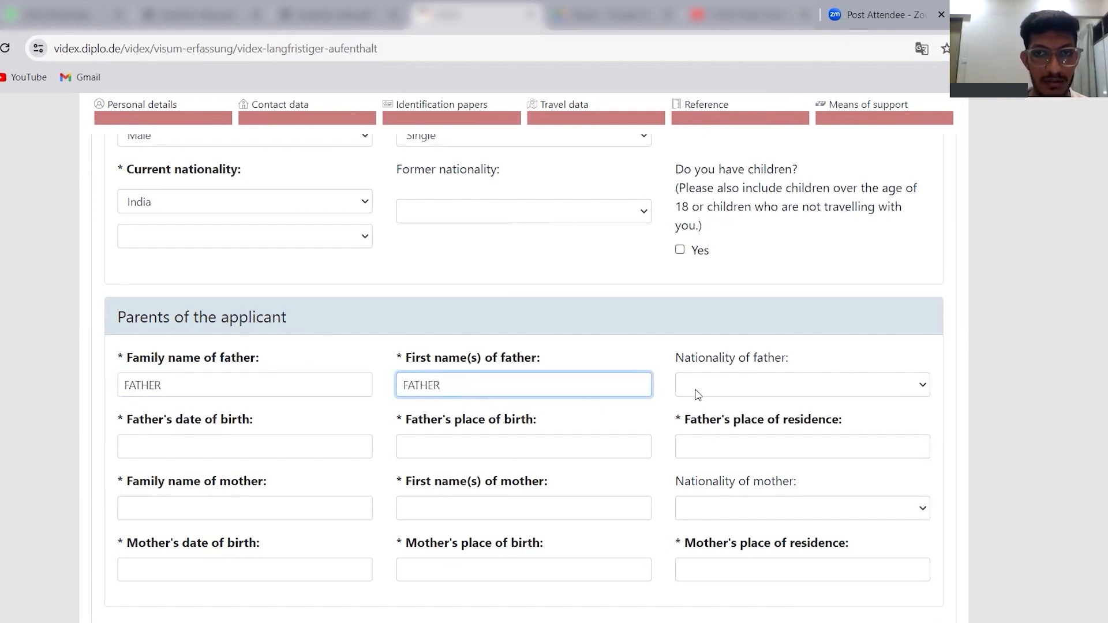
Set the father's nationality to India.
{"action": "left_click", "coordinate": [735, 381]}
{"action": "left_click", "coordinate": [618, 370]}
{"action": "left_click", "coordinate": [760, 368]}
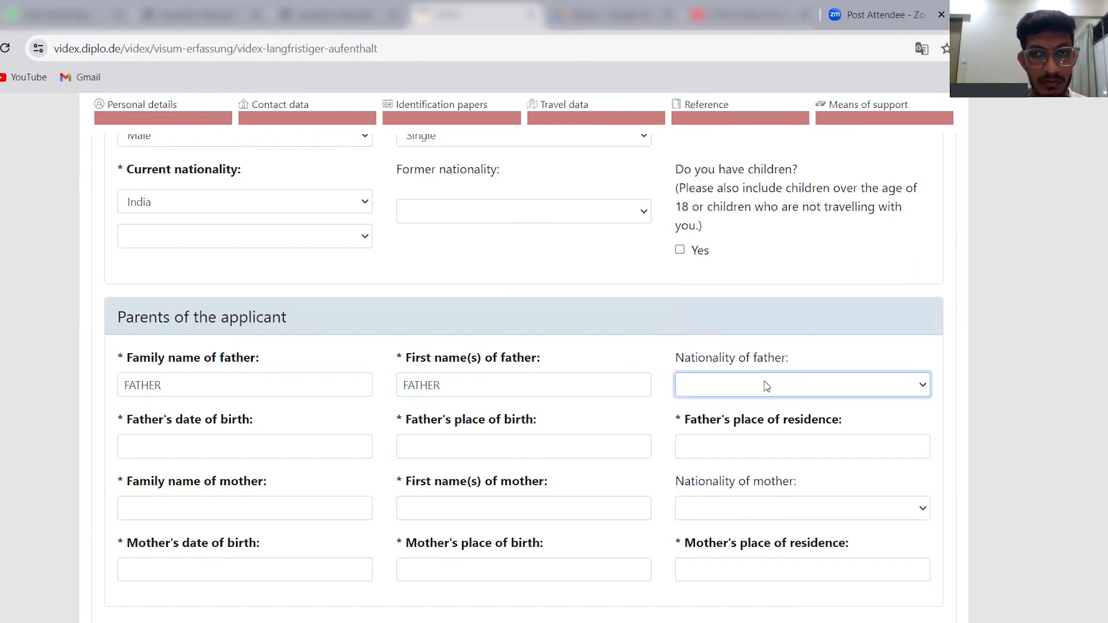
{"action": "left_click", "coordinate": [767, 387]}
{"action": "type", "text": "in"}
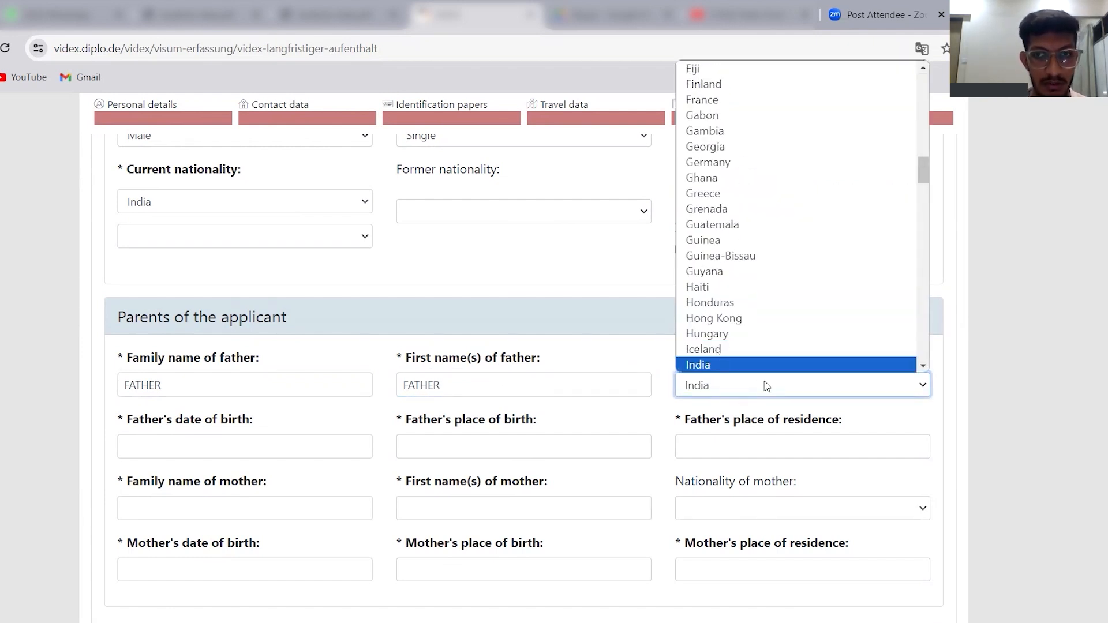
{"action": "left_click", "coordinate": [722, 368]}
{"action": "left_click", "coordinate": [722, 387]}
{"action": "left_click", "coordinate": [722, 334]}
Enter the father's date of birth, and PUNE as both his place of birth and place of residence.
{"action": "left_click", "coordinate": [175, 444]}
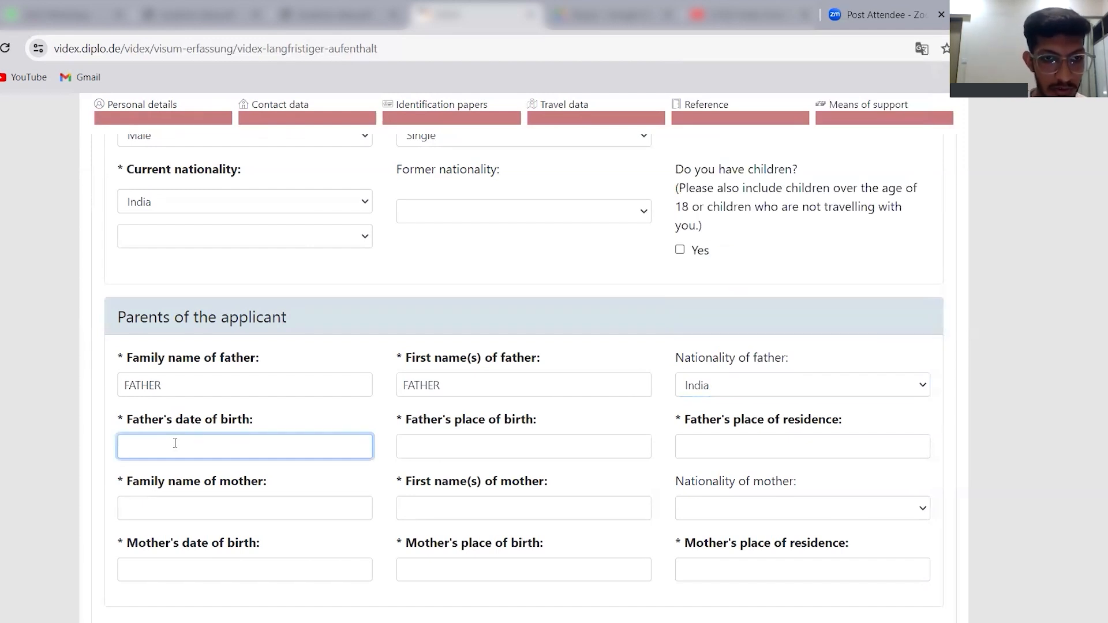
{"action": "type", "text": "20.20.1991"}
{"action": "left_click", "coordinate": [477, 445]}
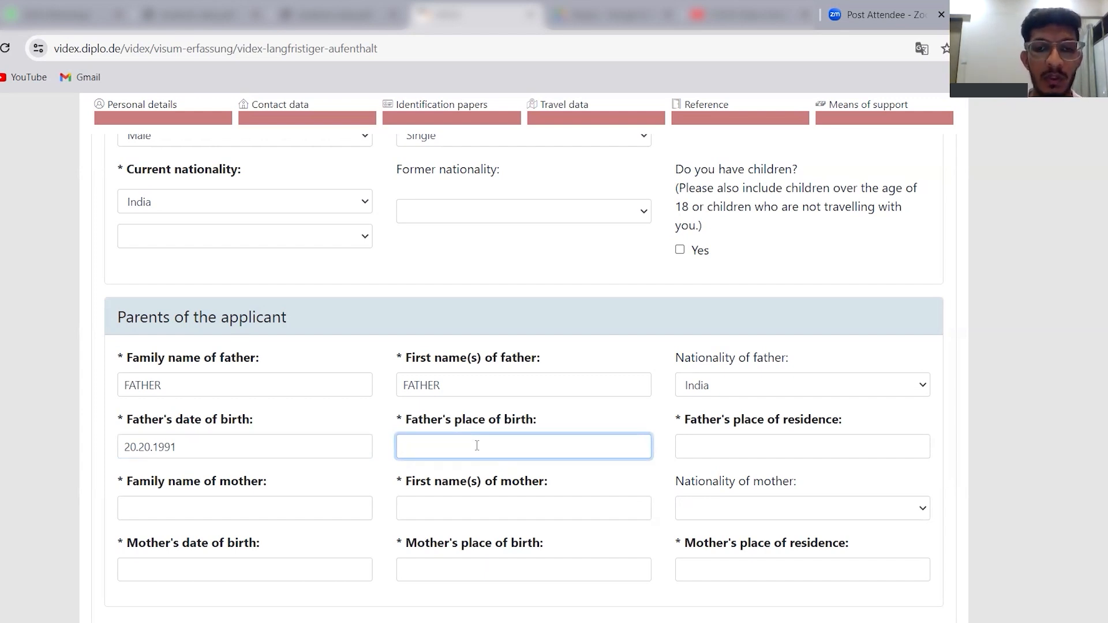
{"action": "type", "text": "PUNE"}
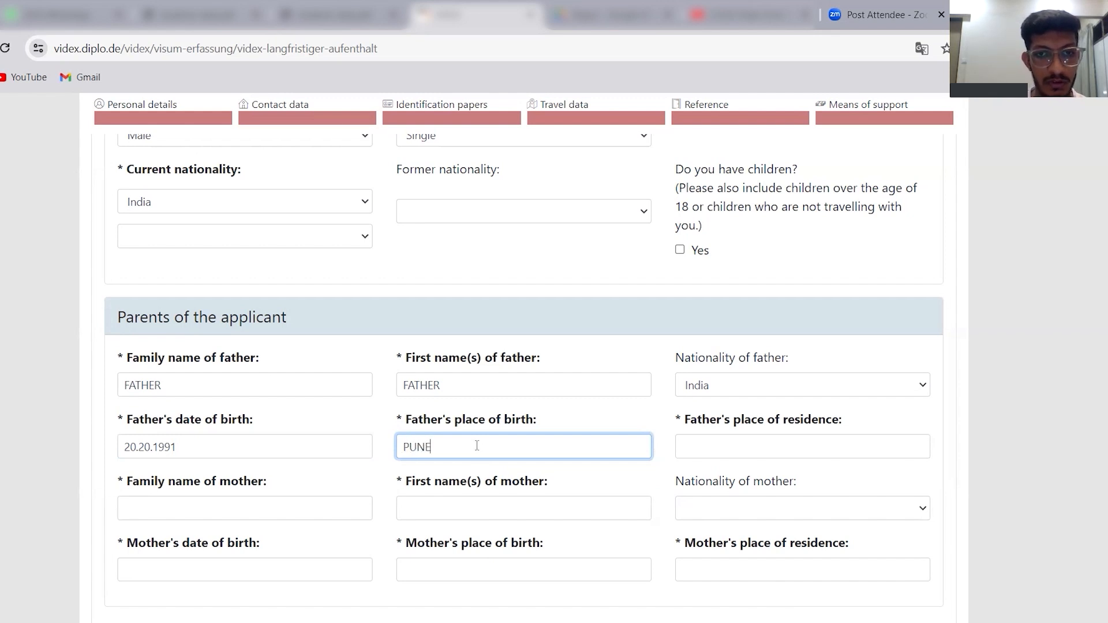
{"action": "left_click", "coordinate": [754, 473]}
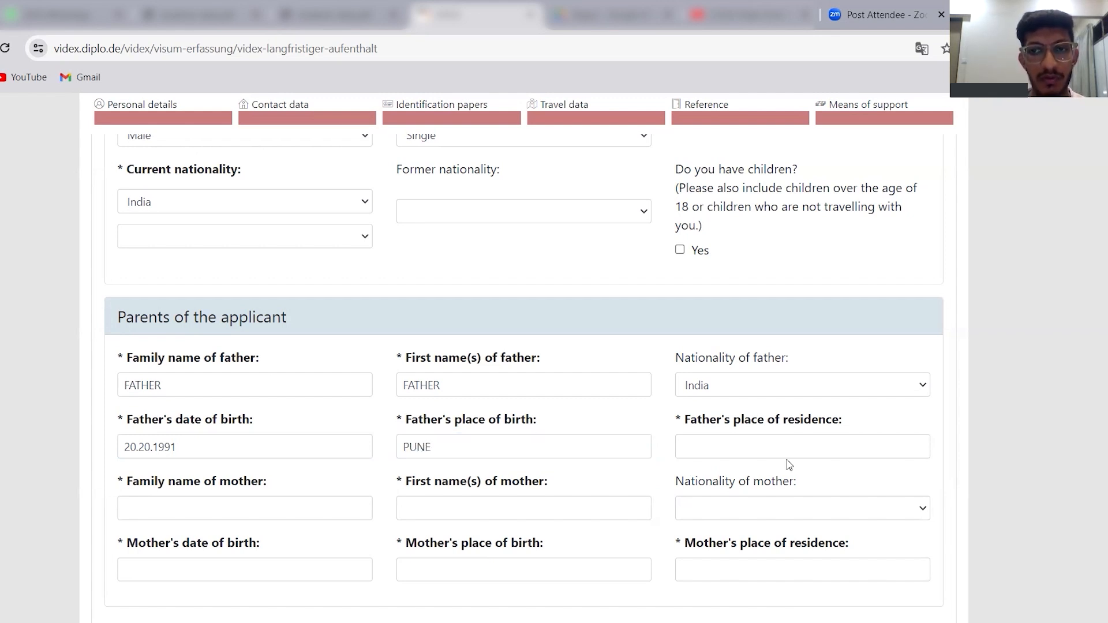
{"action": "left_click", "coordinate": [812, 452]}
{"action": "type", "text": "PUNE"}
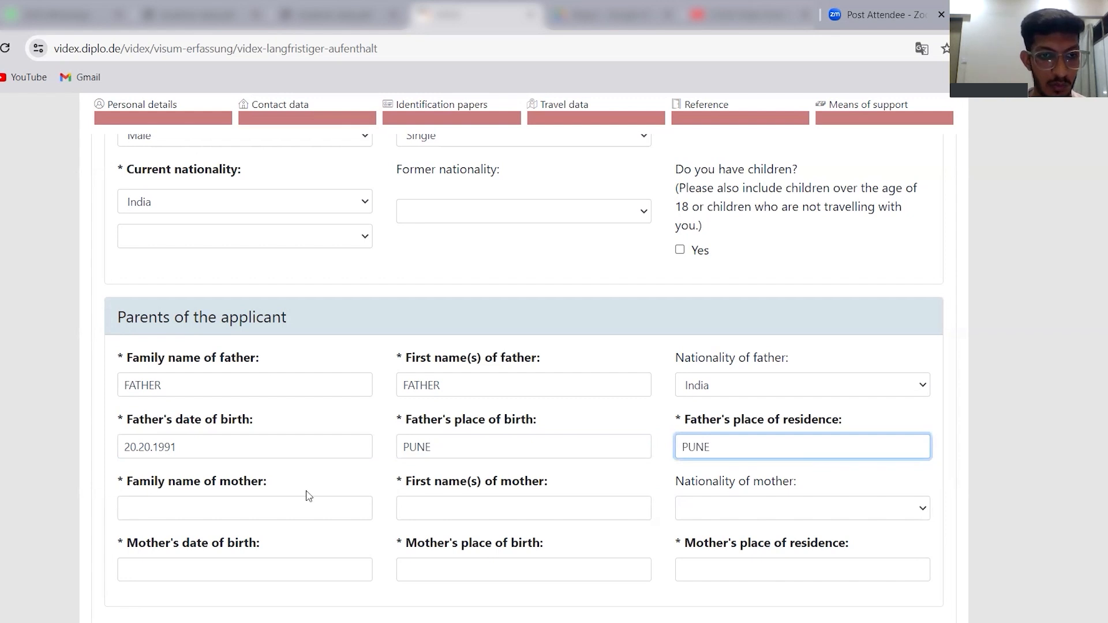
Enter the placeholder text DSNCJ as the mother's family name and VCEDW as her first name.
{"action": "left_click", "coordinate": [272, 507]}
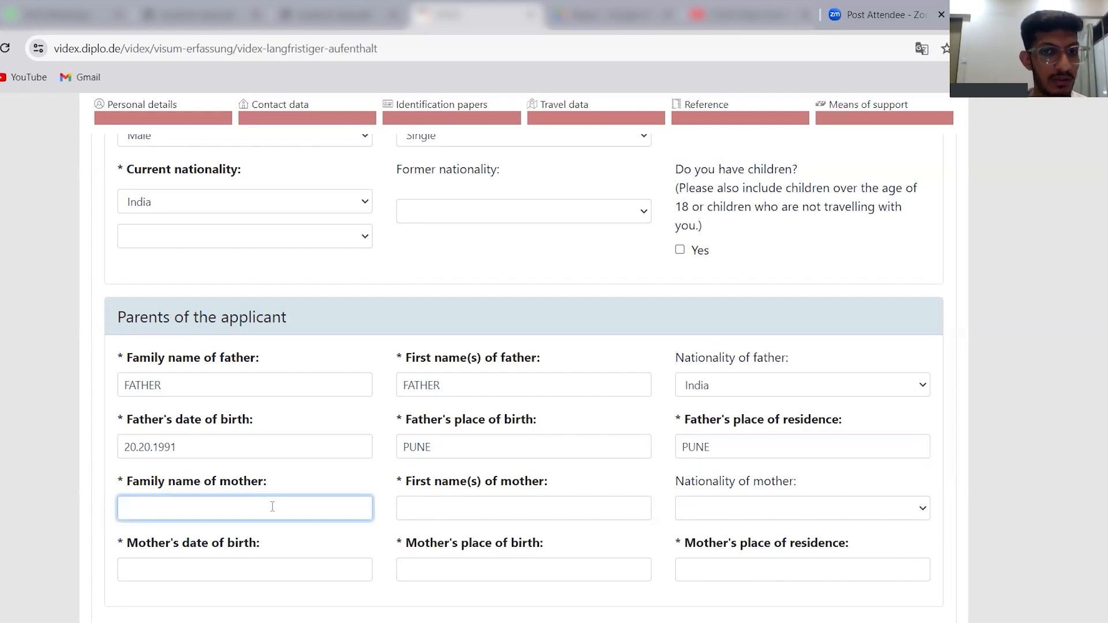
{"action": "type", "text": "DSNCJ"}
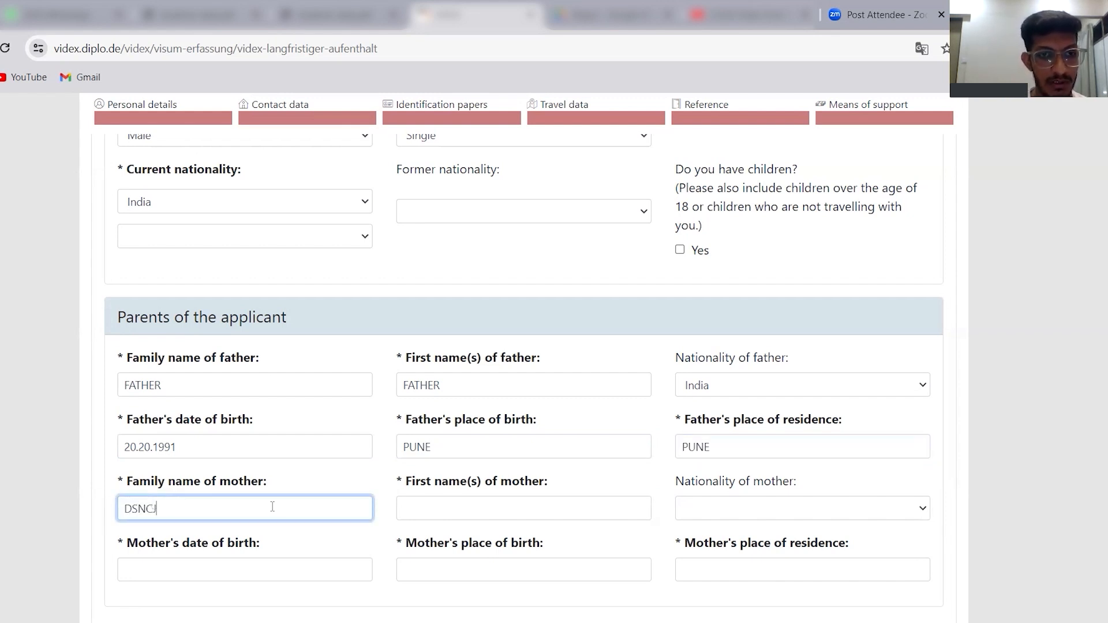
{"action": "left_click", "coordinate": [477, 506]}
{"action": "type", "text": "VCEDW"}
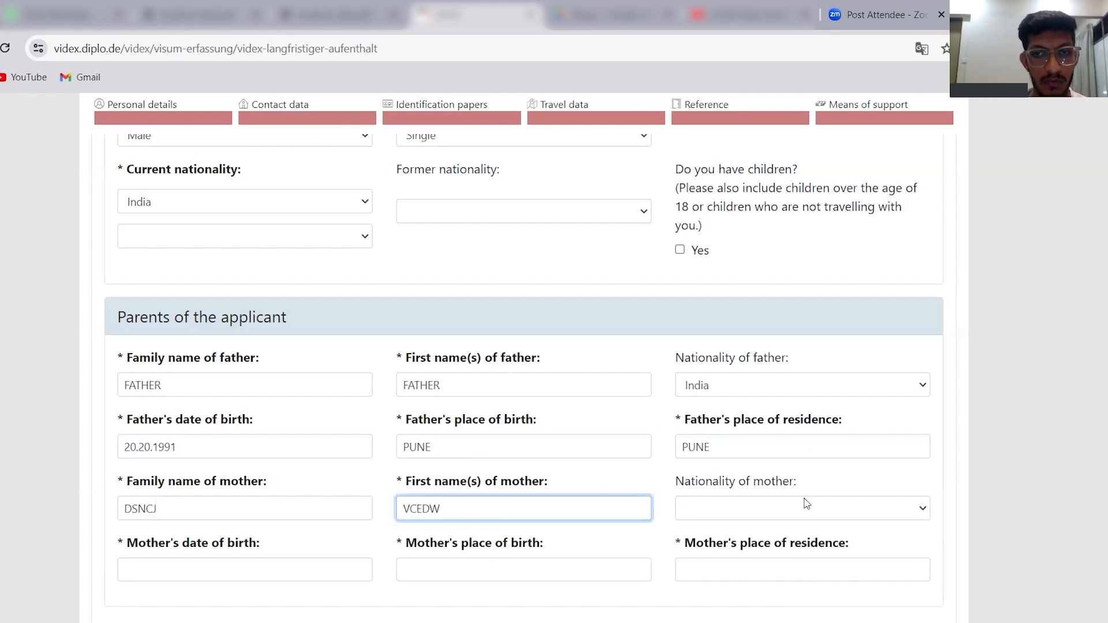
Set the mother's nationality to India and fill in placeholder text for her date of birth, with CEWJN as birthplace and CJNCE as residence.
{"action": "left_click", "coordinate": [801, 512]}
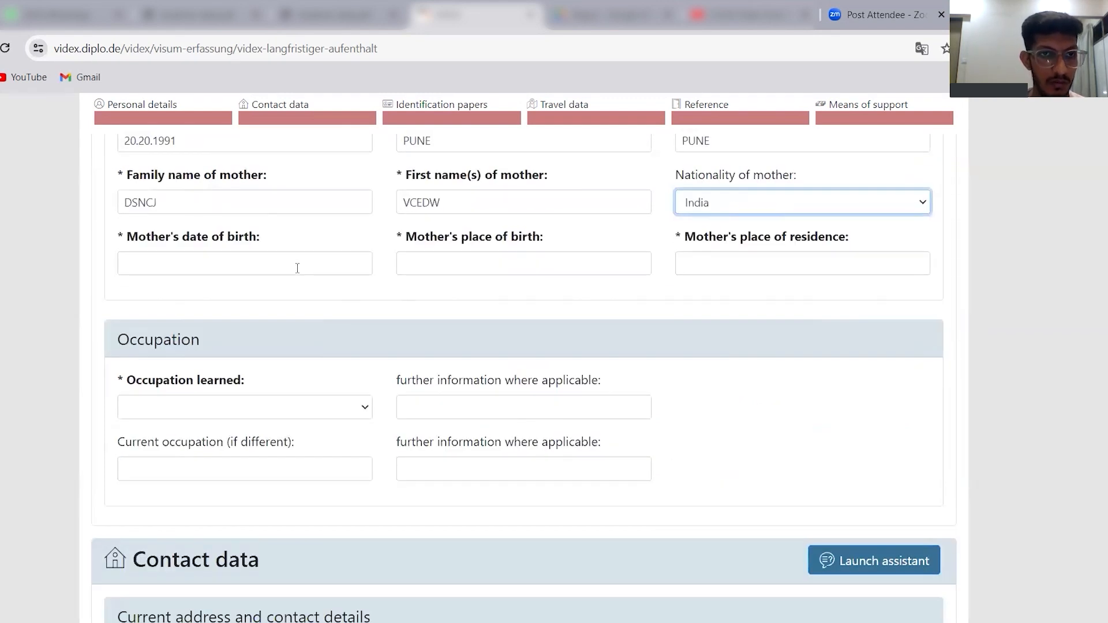
{"action": "left_click", "coordinate": [297, 268]}
{"action": "type", "text": "UHDCNWJK"}
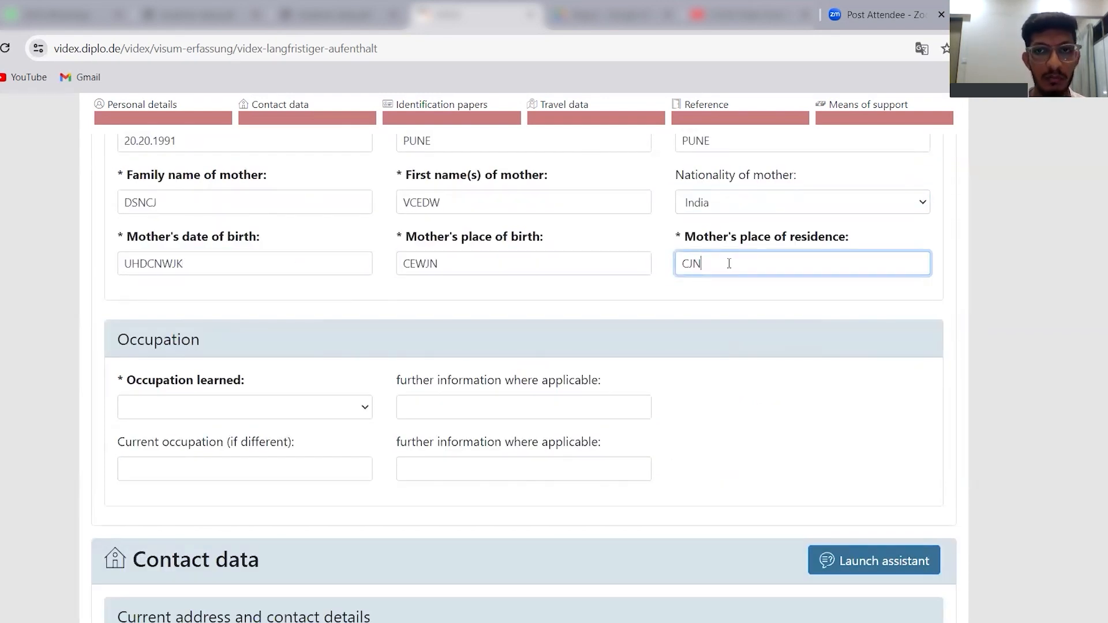
{"action": "type", "text": "CEWJN"}
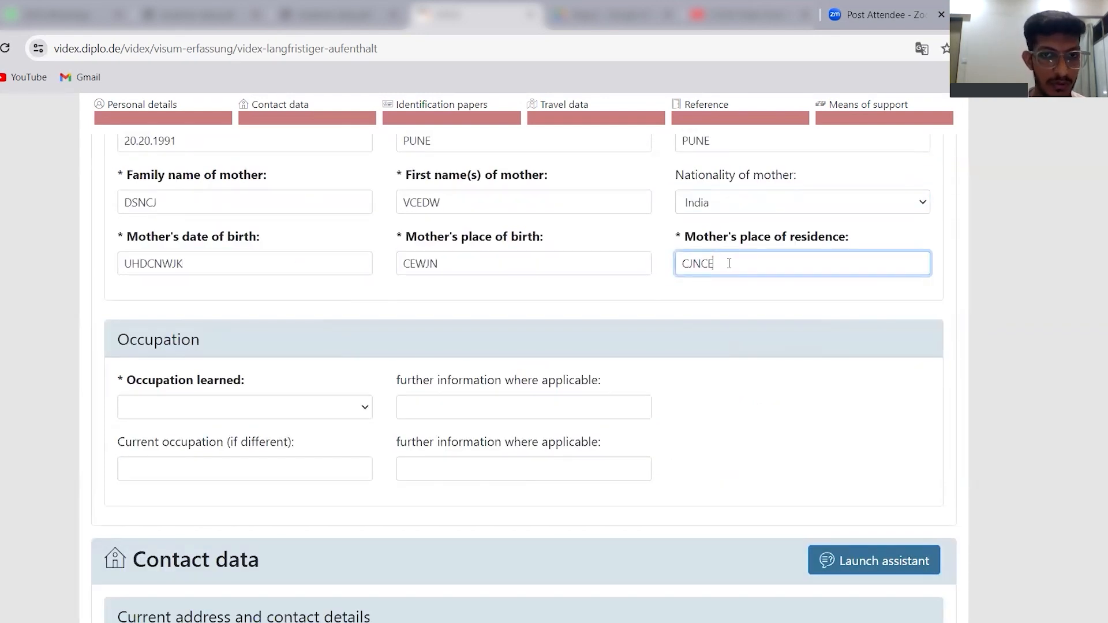
Set the occupation learned to Journalist, leaving the optional occupation fields blank.
{"action": "left_click", "coordinate": [282, 411]}
{"action": "left_click", "coordinate": [283, 411]}
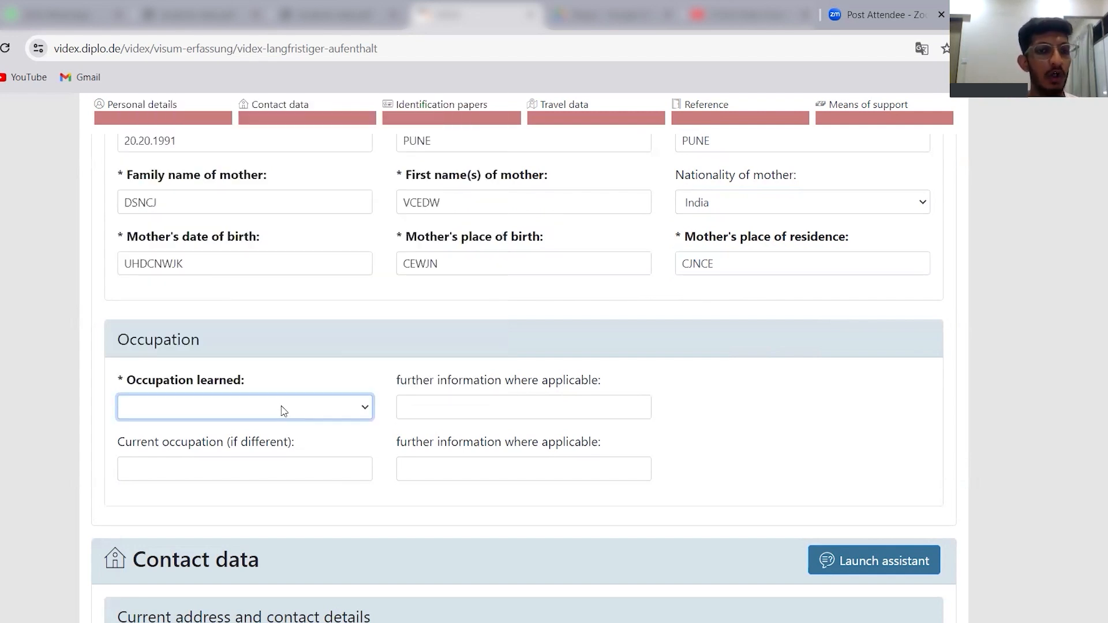
{"action": "left_click", "coordinate": [254, 407]}
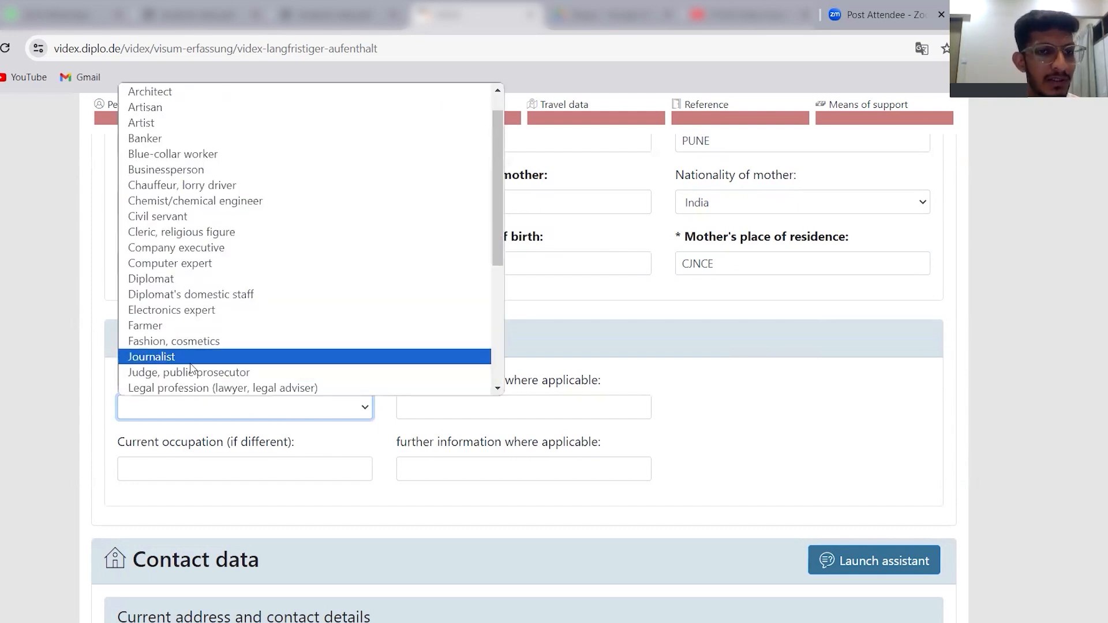
{"action": "left_click", "coordinate": [191, 357]}
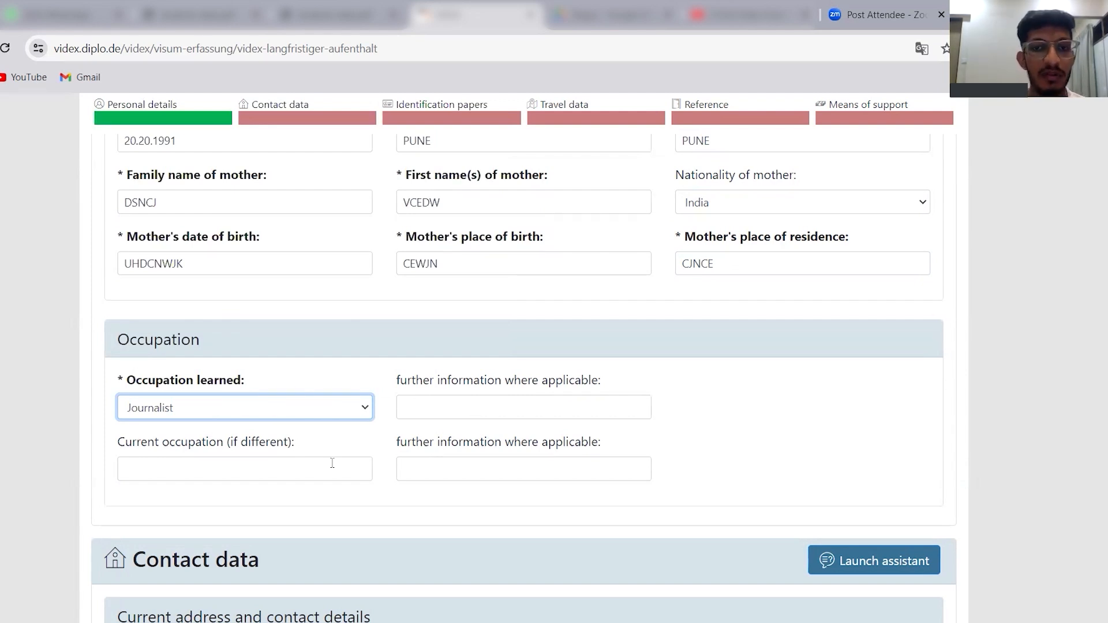
{"action": "left_click", "coordinate": [277, 472]}
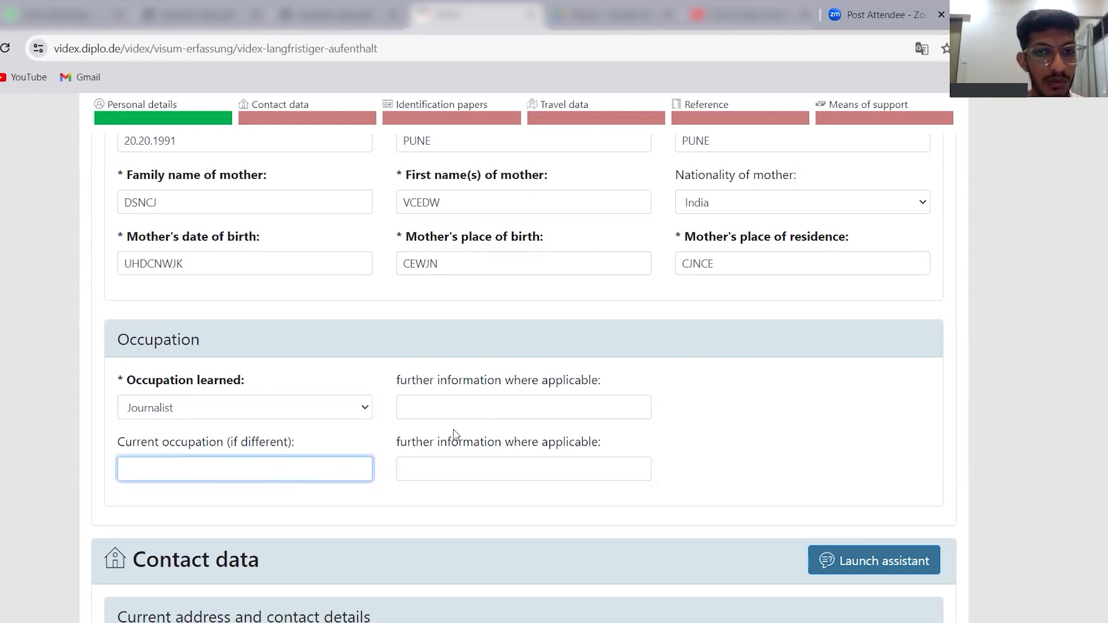
{"action": "left_click", "coordinate": [486, 458]}
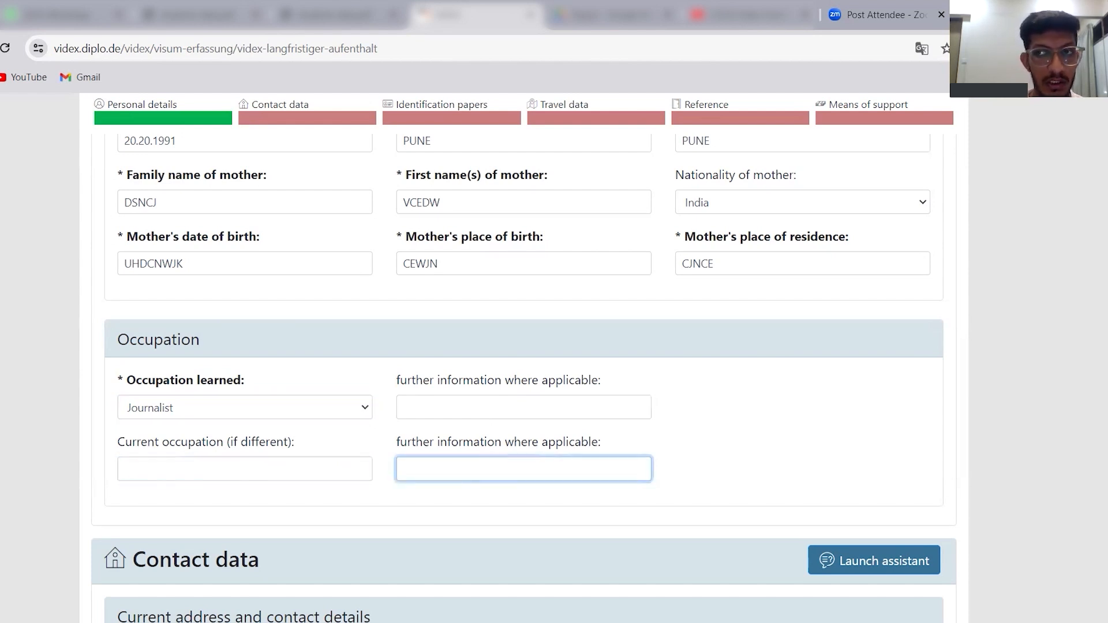
Enter the street and house number under the current address, leaving the other address information blank.
{"action": "scroll", "coordinate": [487, 458], "scroll_direction": "down", "scroll_amount": 3}
{"action": "scroll", "coordinate": [524, 376], "scroll_direction": "up", "scroll_amount": 1}
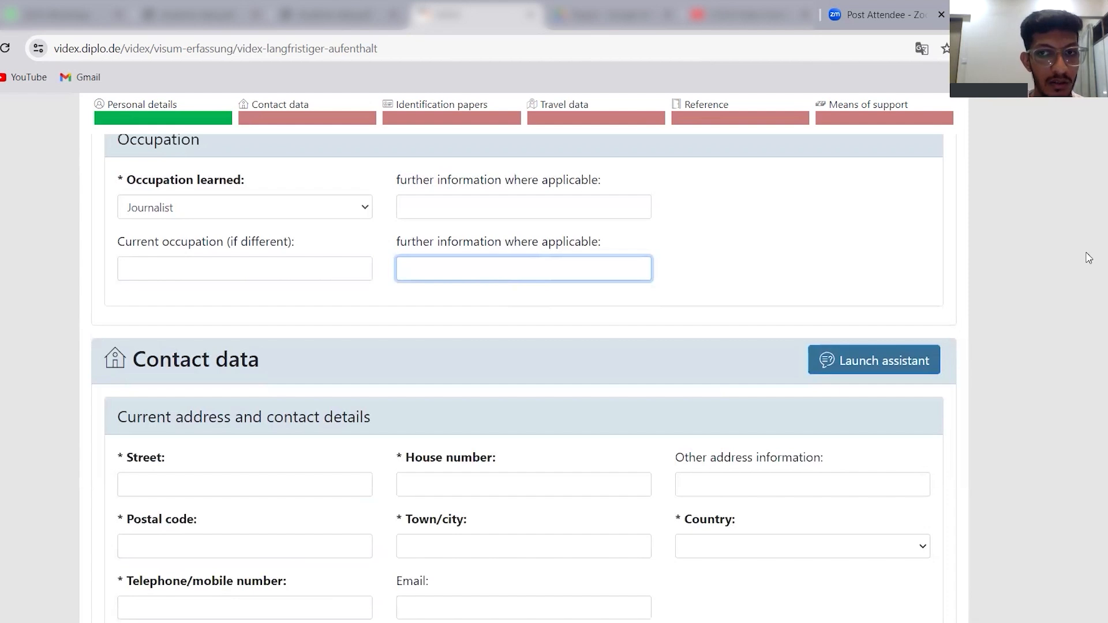
{"action": "left_click", "coordinate": [220, 478]}
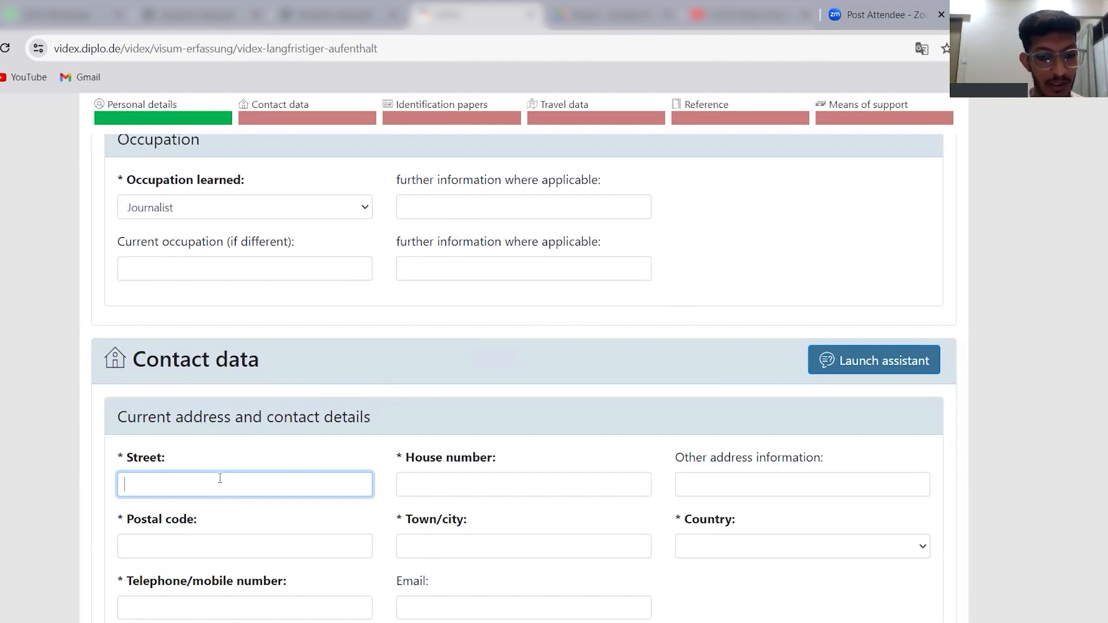
{"action": "type", "text": "STREET"}
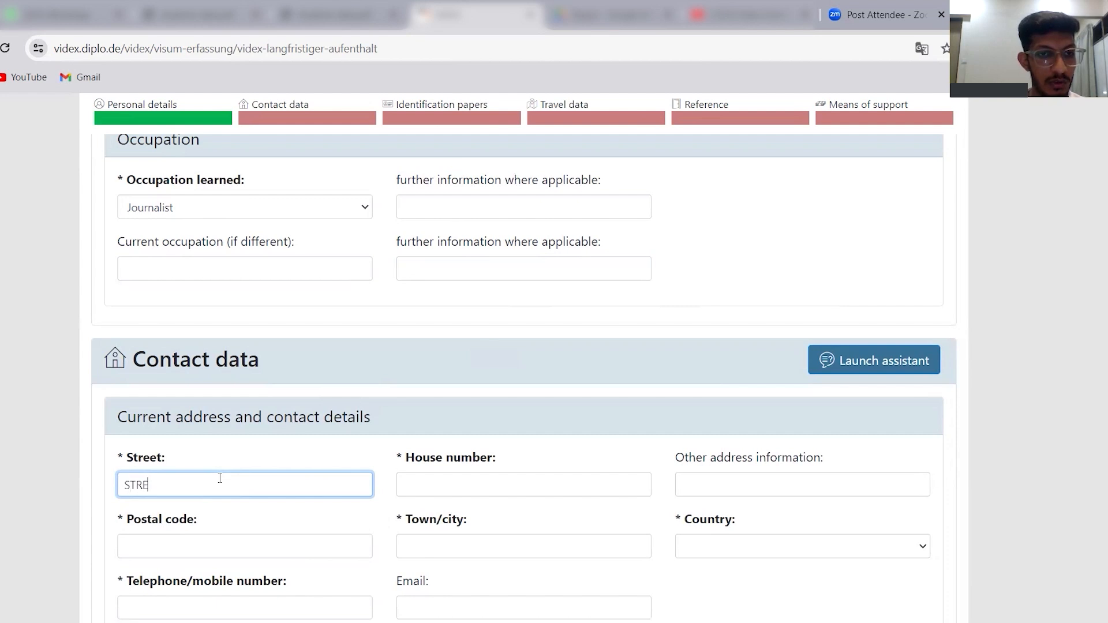
{"action": "left_click", "coordinate": [444, 484]}
{"action": "type", "text": "262"}
{"action": "left_click", "coordinate": [767, 487]}
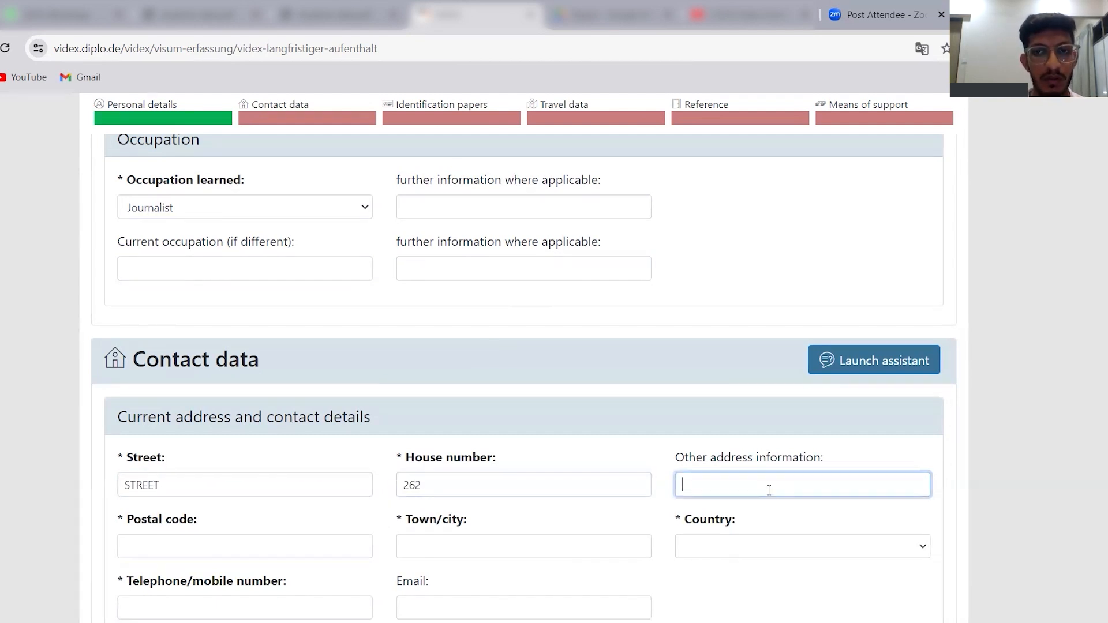
Complete the current address with the postal code, PUNE as the town/city and India as the country.
{"action": "scroll", "coordinate": [236, 358], "scroll_direction": "down", "scroll_amount": 3}
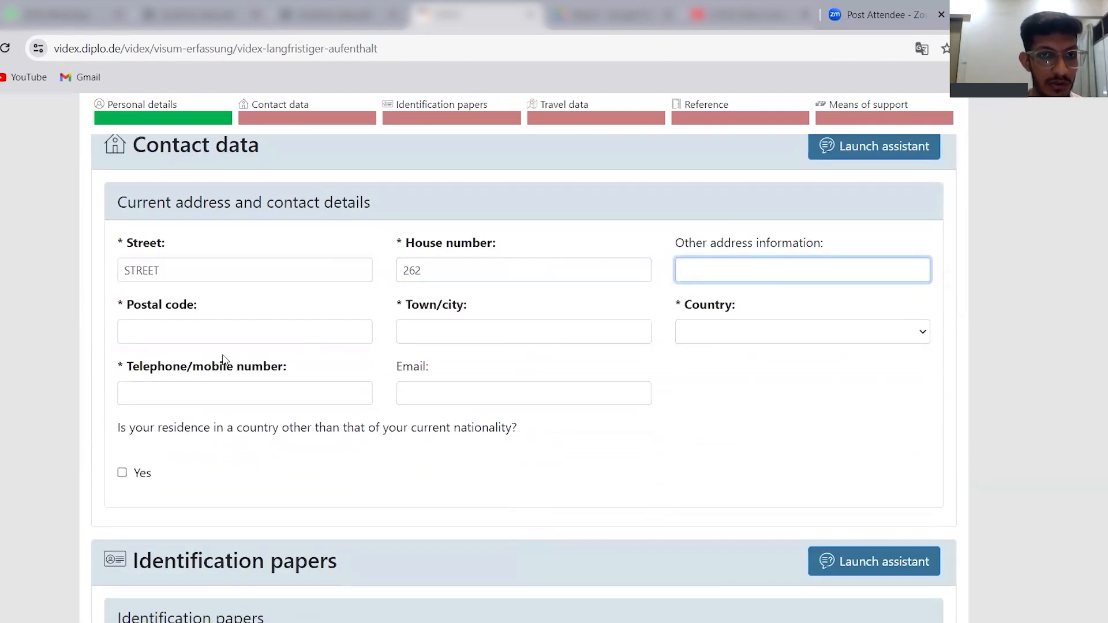
{"action": "left_click", "coordinate": [224, 333]}
{"action": "type", "text": "4"}
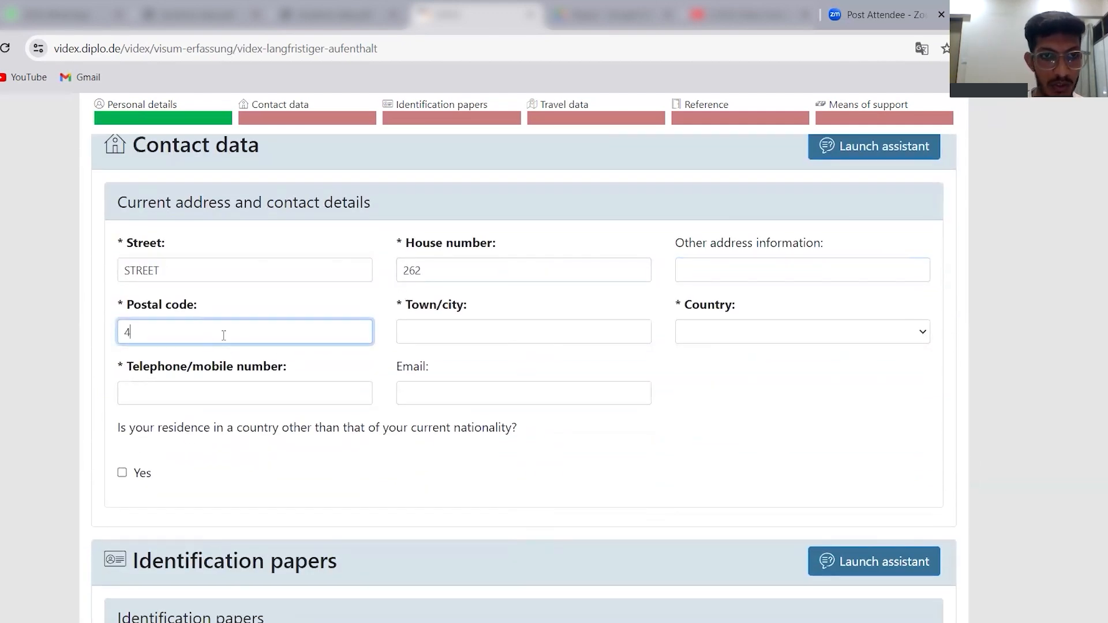
{"action": "type", "text": "11085"}
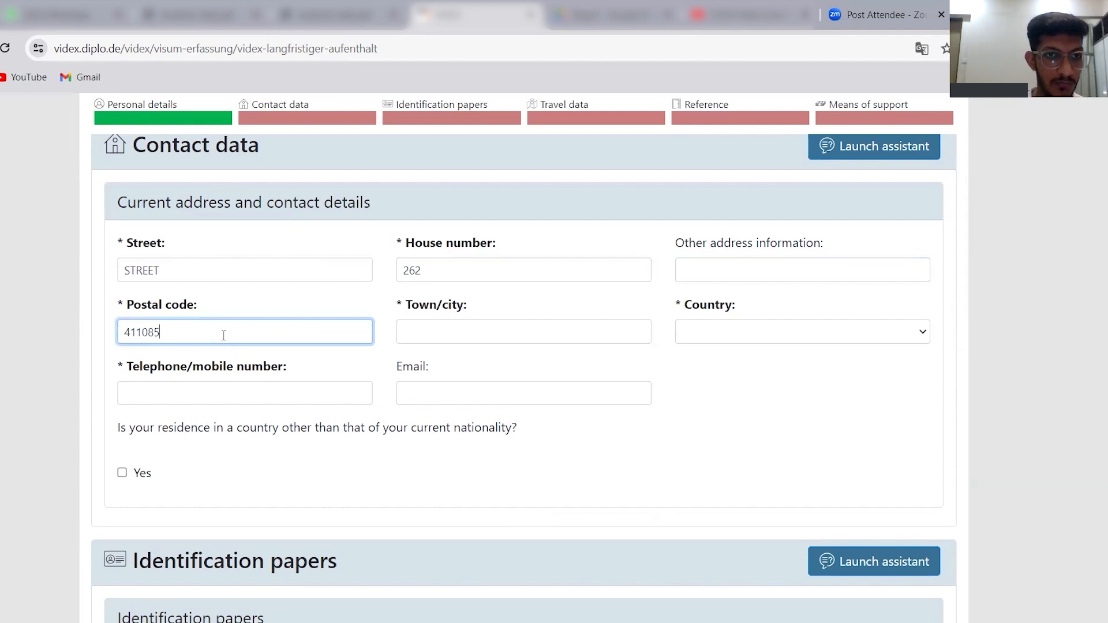
{"action": "left_click", "coordinate": [476, 335]}
{"action": "type", "text": "PUNE"}
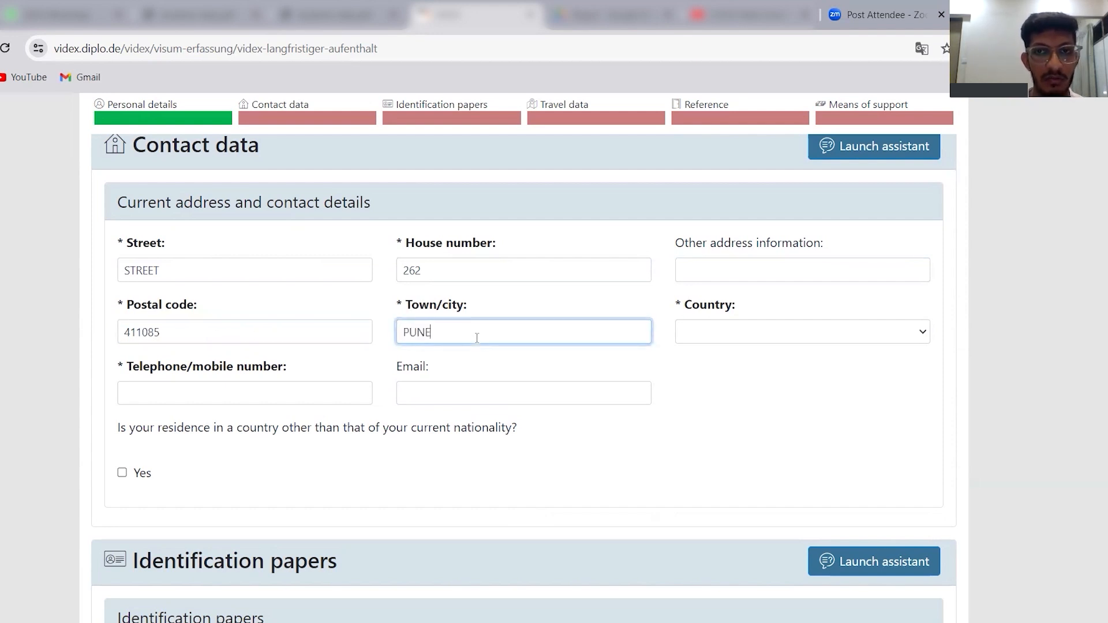
{"action": "left_click", "coordinate": [737, 331]}
{"action": "type", "text": "india"}
{"action": "key", "text": "Return"}
Enter the applicant's telephone/mobile number and email address in the contact details.
{"action": "left_click", "coordinate": [249, 398]}
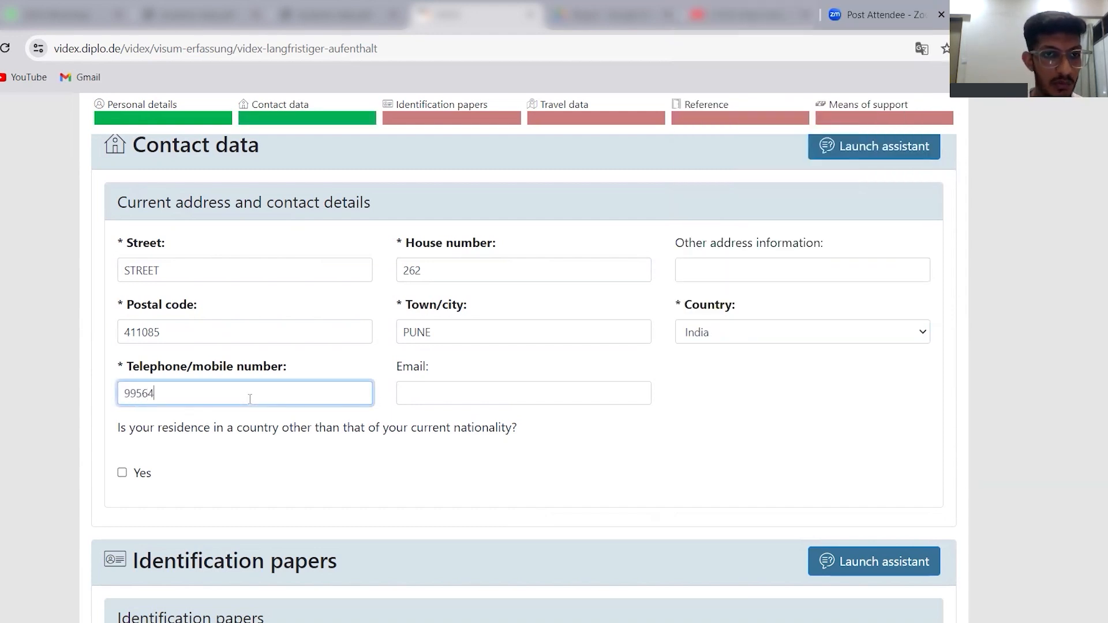
{"action": "left_click", "coordinate": [500, 398]}
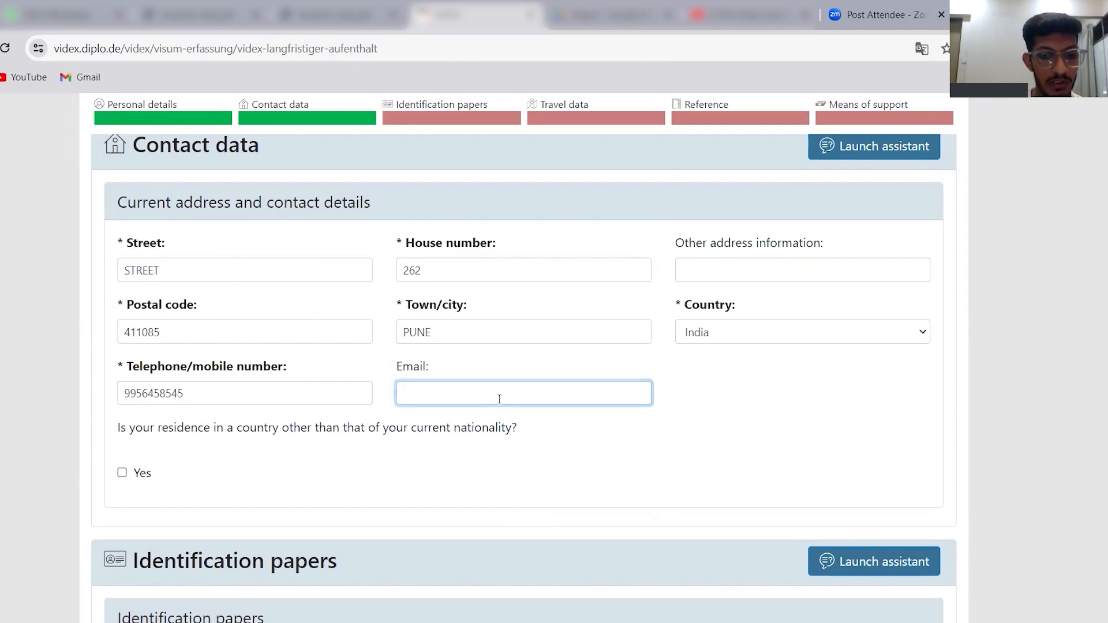
{"action": "type", "text": "VT"}
{"action": "key", "text": "BackSpace"}
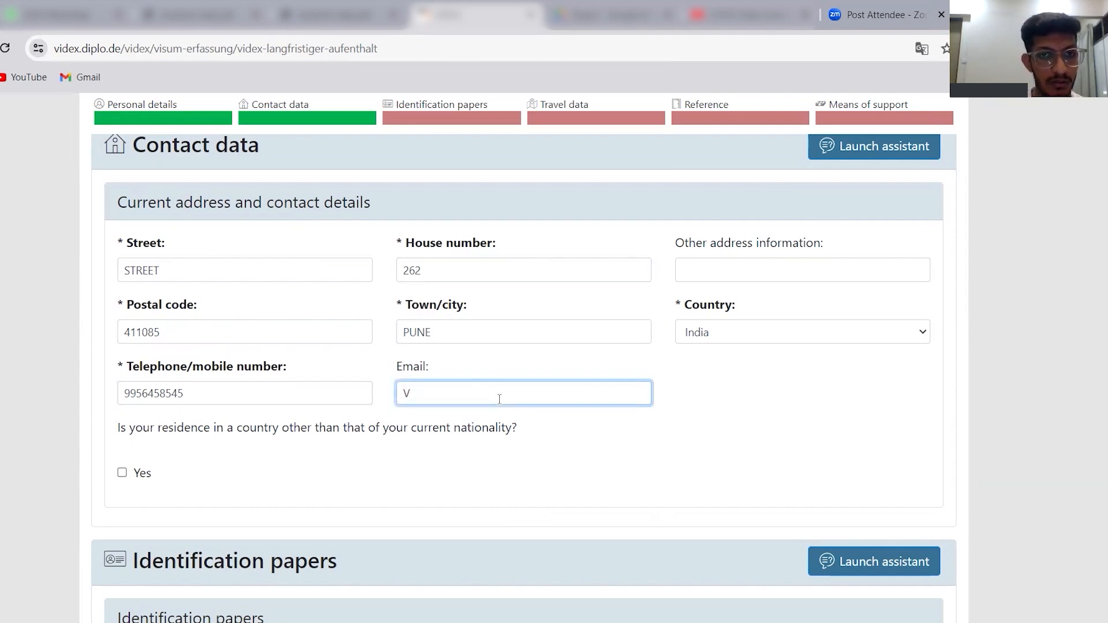
Set the type of travel document to Ordinary passport and enter the travel document number.
{"action": "scroll", "coordinate": [524, 375], "scroll_direction": "up", "scroll_amount": 8}
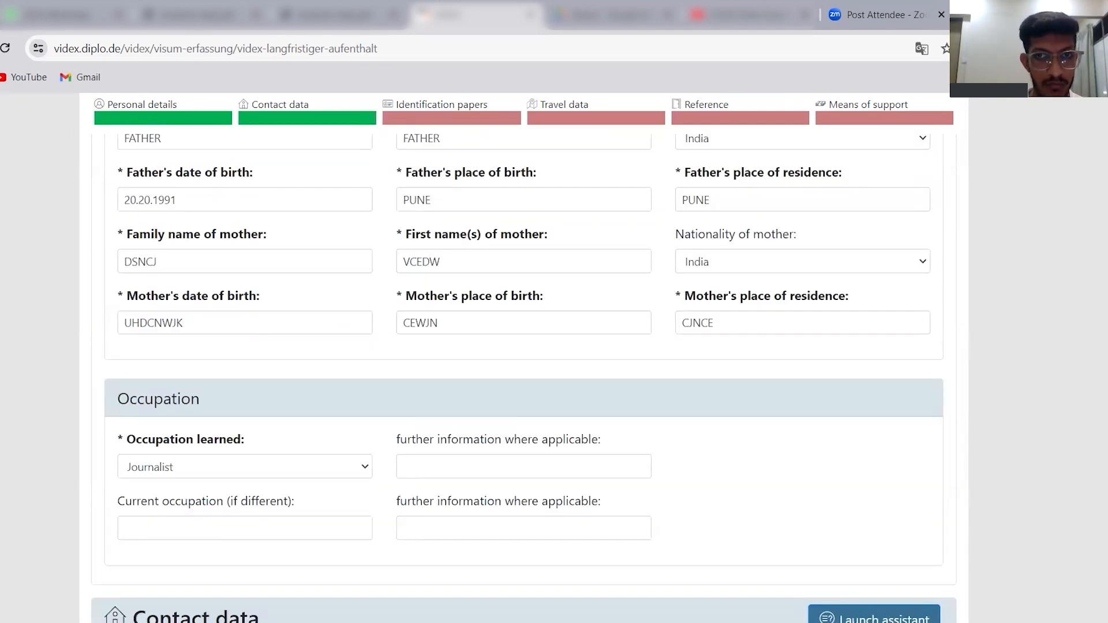
{"action": "scroll", "coordinate": [524, 375], "scroll_direction": "down", "scroll_amount": 10}
{"action": "scroll", "coordinate": [525, 376], "scroll_direction": "up", "scroll_amount": 2}
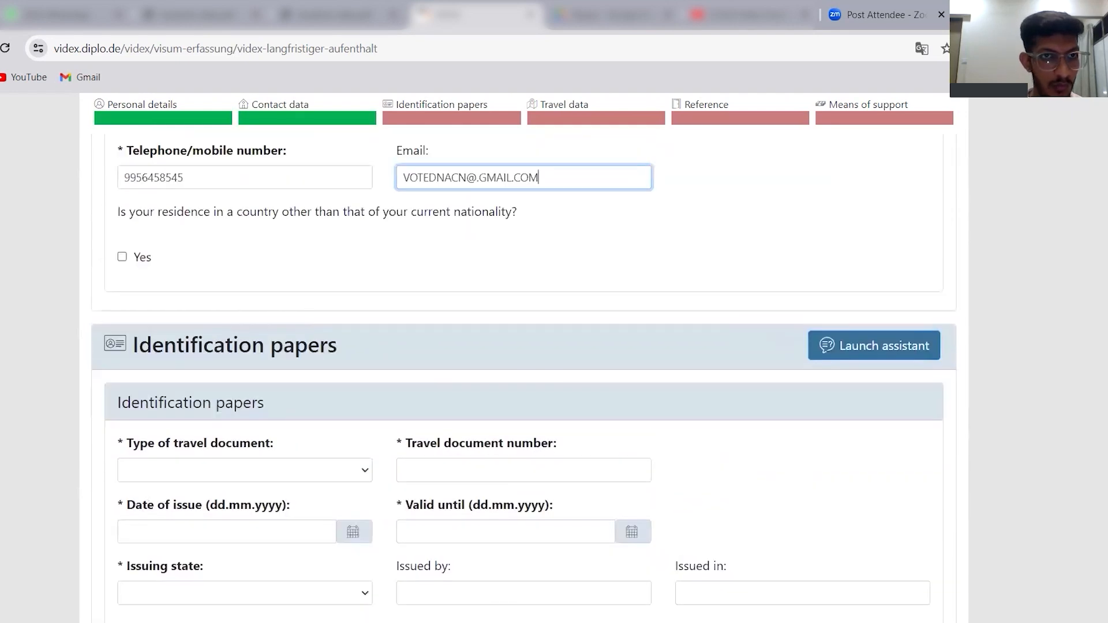
{"action": "scroll", "coordinate": [228, 296], "scroll_direction": "up", "scroll_amount": 1}
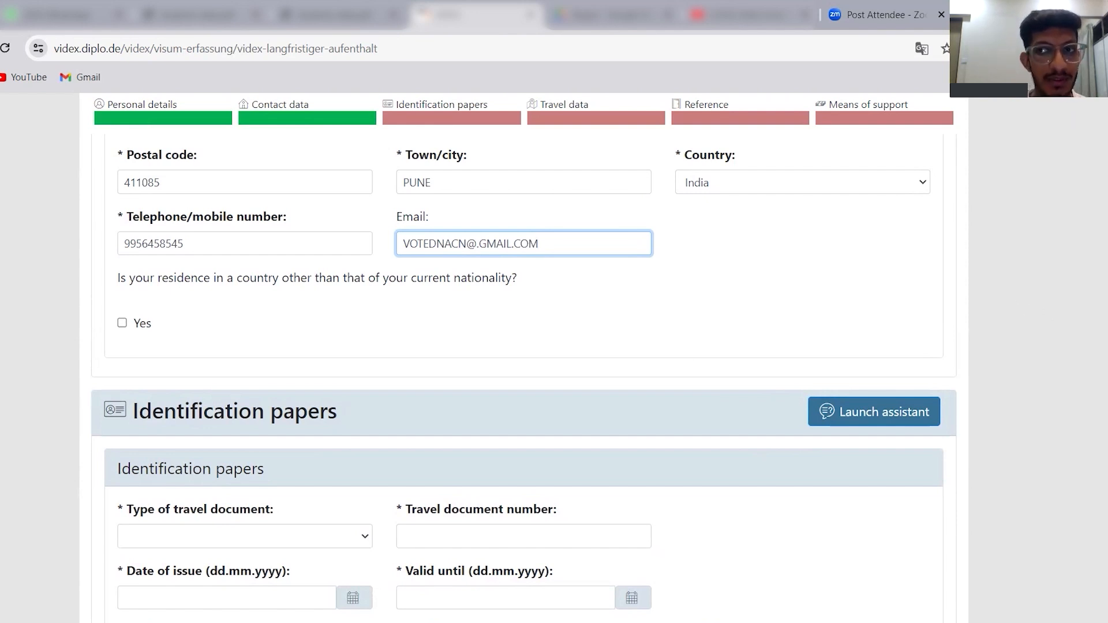
{"action": "scroll", "coordinate": [524, 375], "scroll_direction": "down", "scroll_amount": 2}
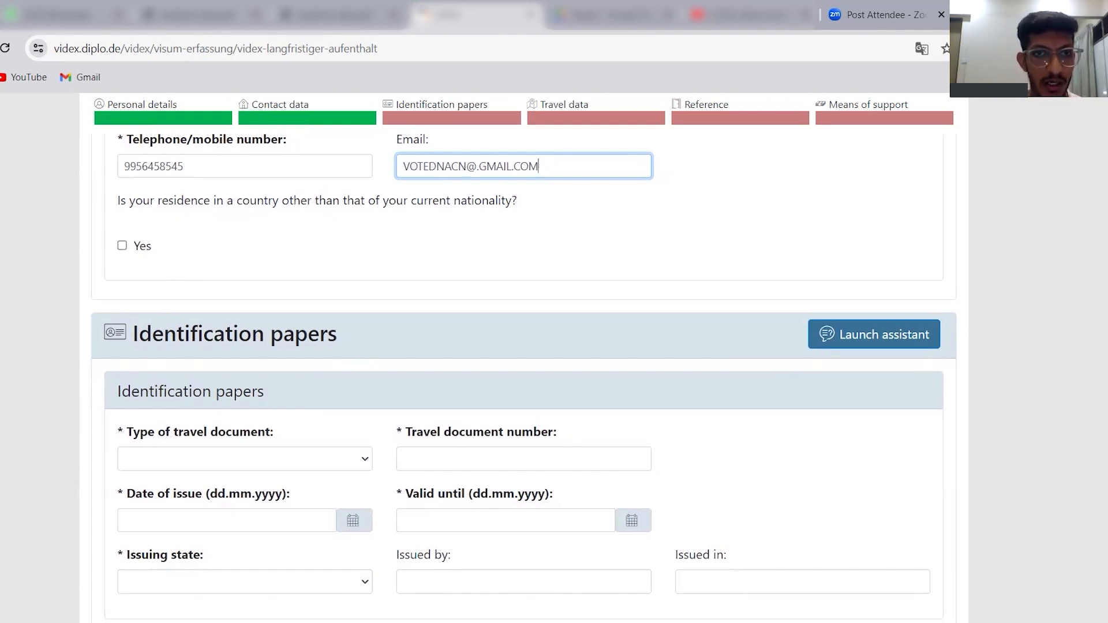
{"action": "scroll", "coordinate": [524, 378], "scroll_direction": "down", "scroll_amount": 5}
{"action": "scroll", "coordinate": [523, 378], "scroll_direction": "up", "scroll_amount": 2}
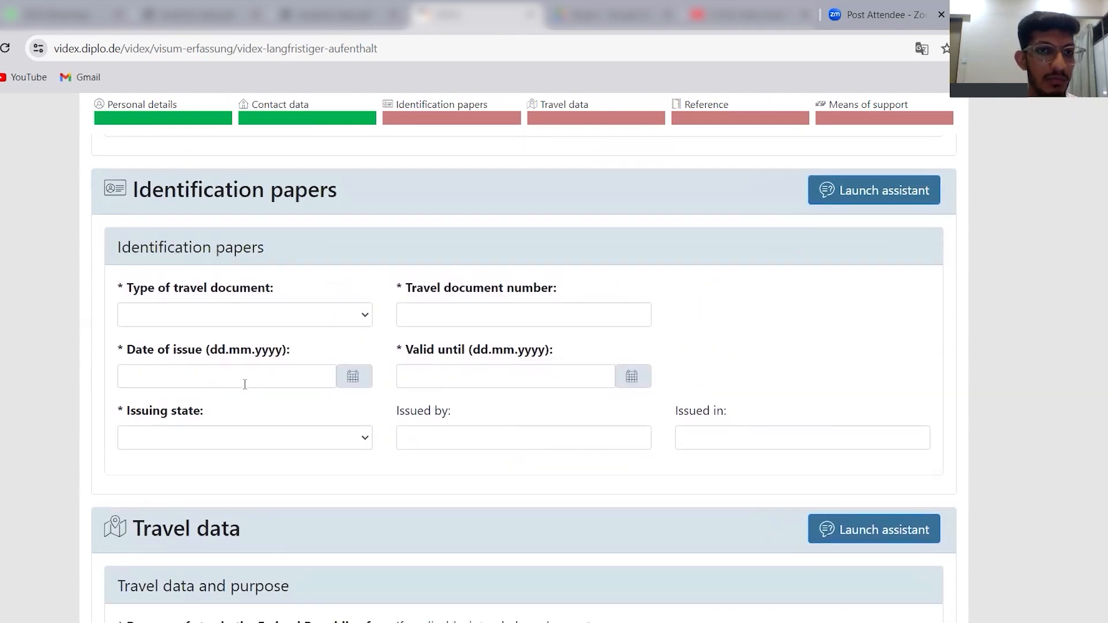
{"action": "left_click", "coordinate": [253, 325]}
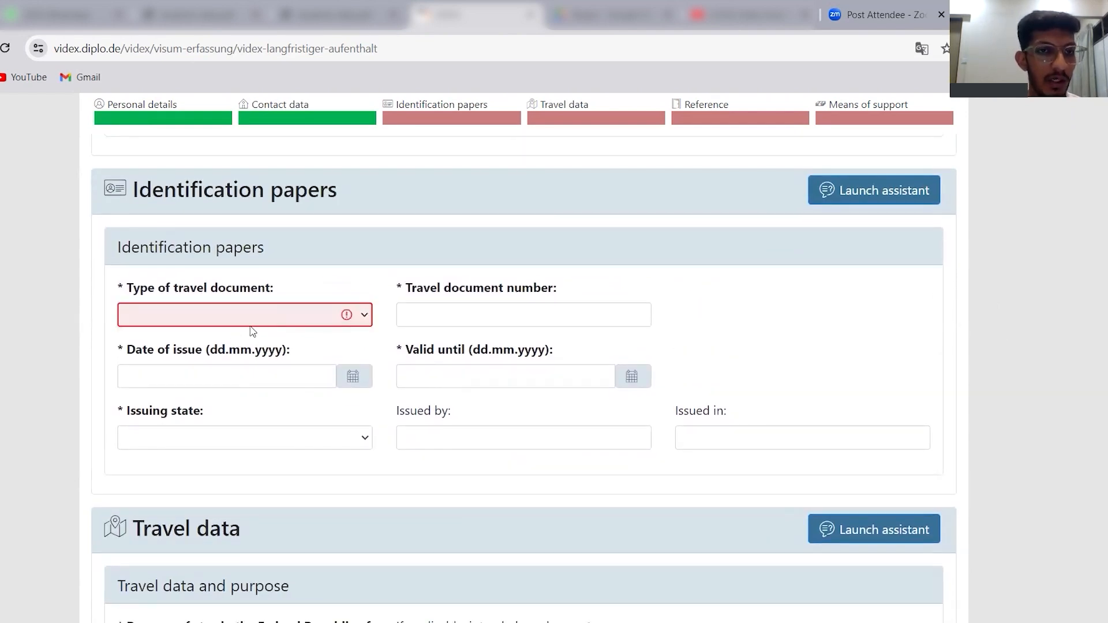
{"action": "left_click", "coordinate": [253, 318]}
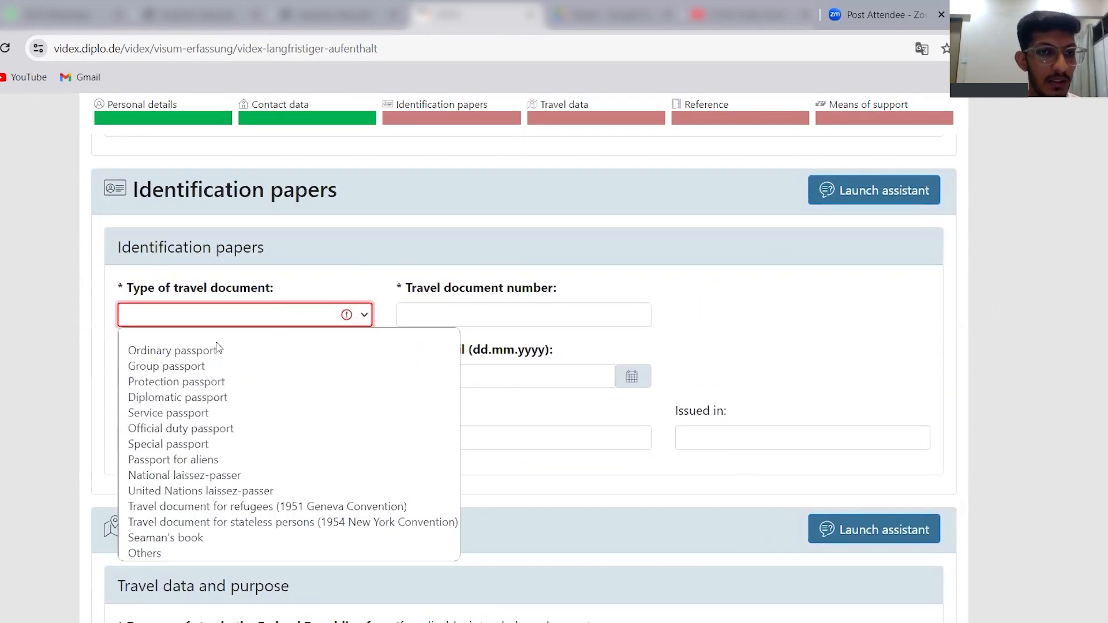
{"action": "left_click", "coordinate": [188, 356]}
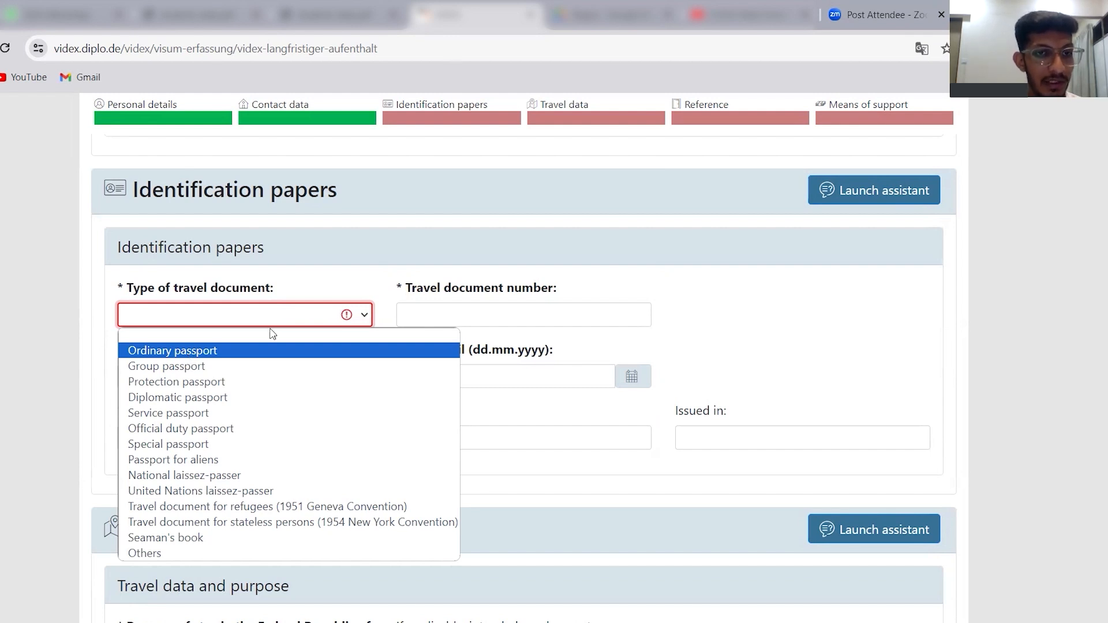
{"action": "left_click", "coordinate": [298, 320]}
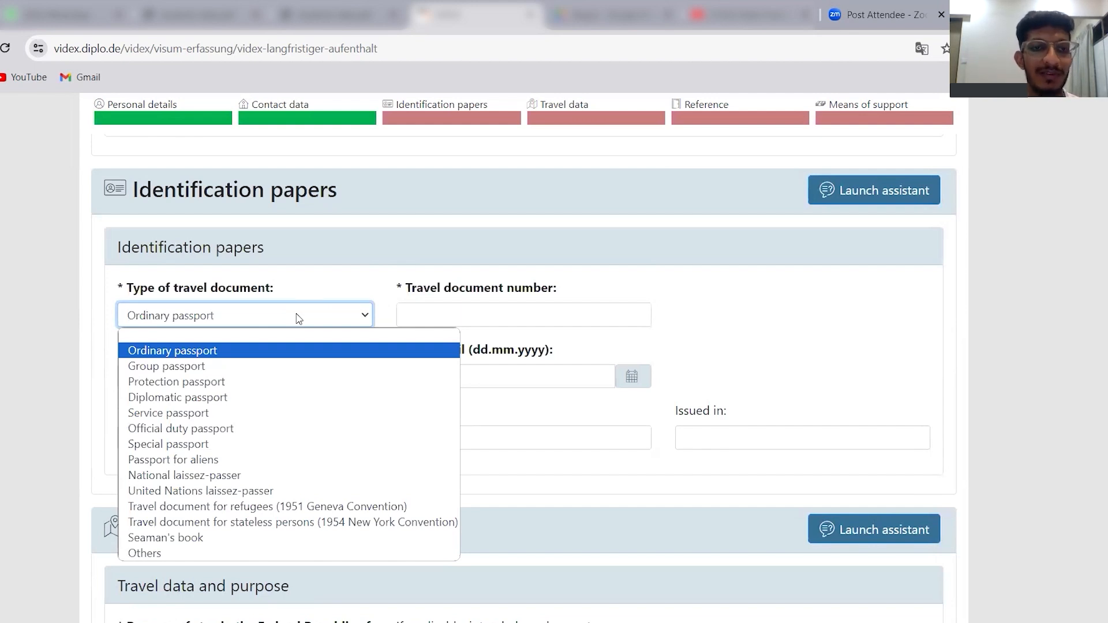
{"action": "left_click", "coordinate": [488, 313]}
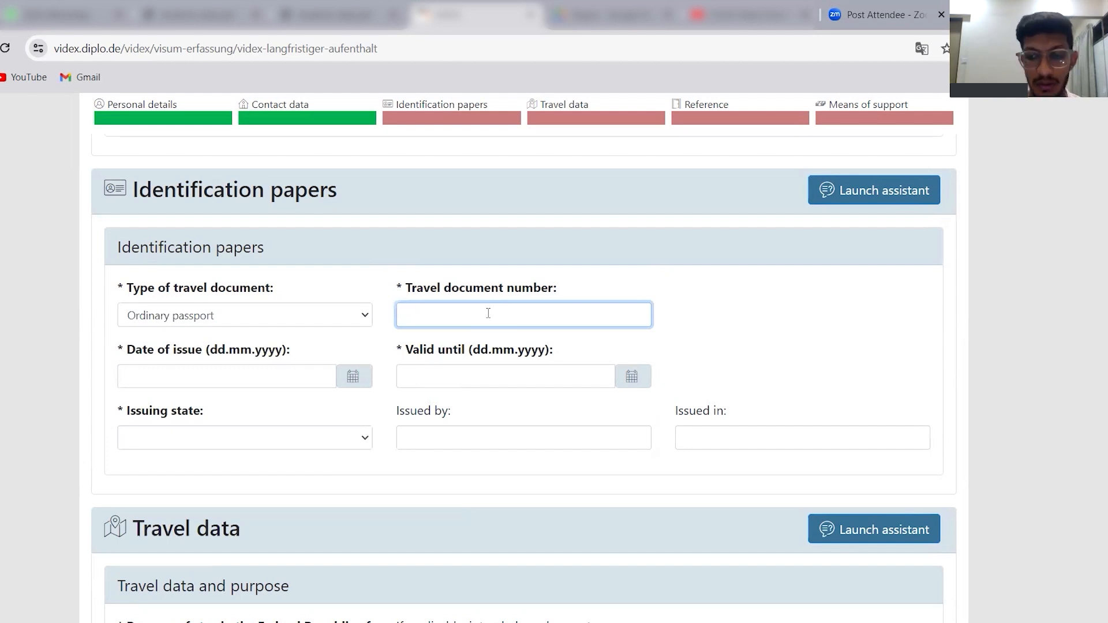
{"action": "type", "text": "2155CEW"}
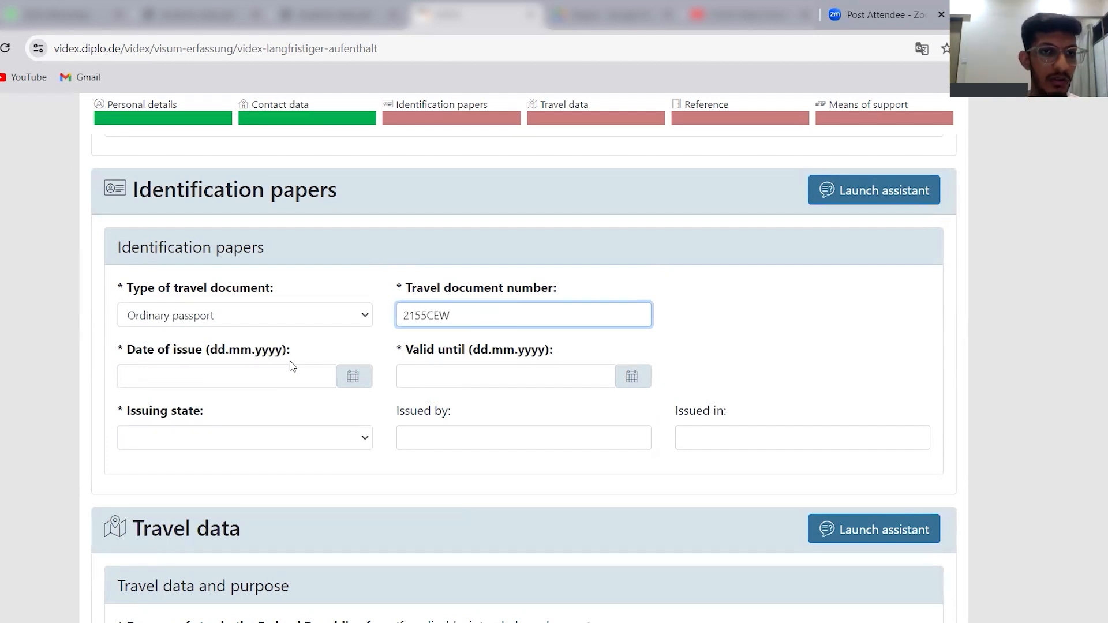
Enter 12.02.2355 as the passport's date of issue and 21.12.2035 as its valid-until date.
{"action": "left_click", "coordinate": [314, 378]}
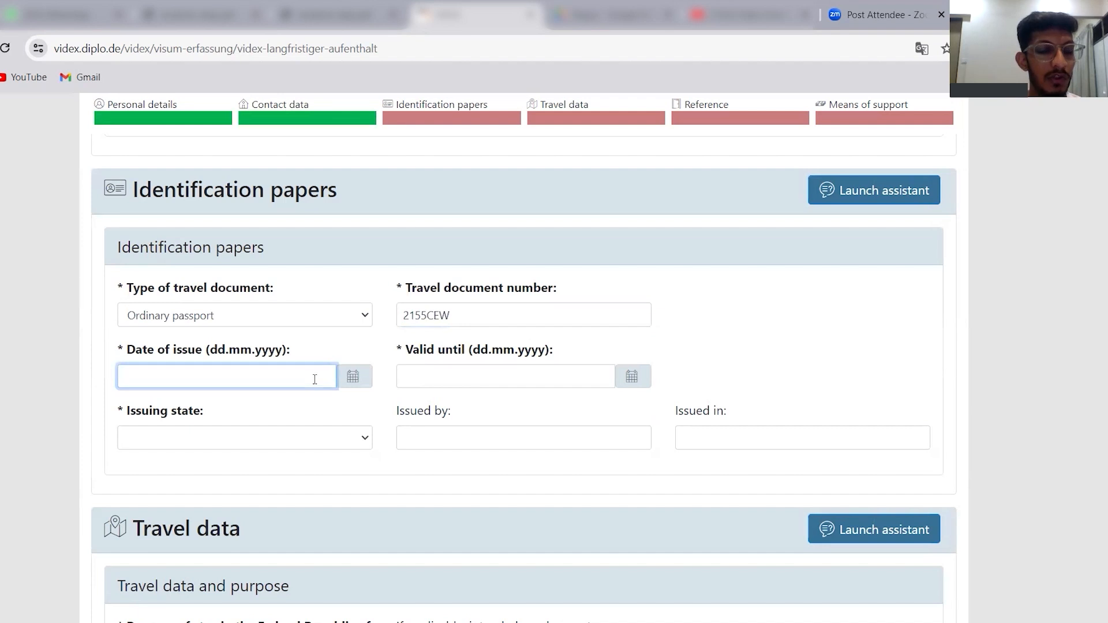
{"action": "type", "text": "12315"}
{"action": "left_click", "coordinate": [537, 377]}
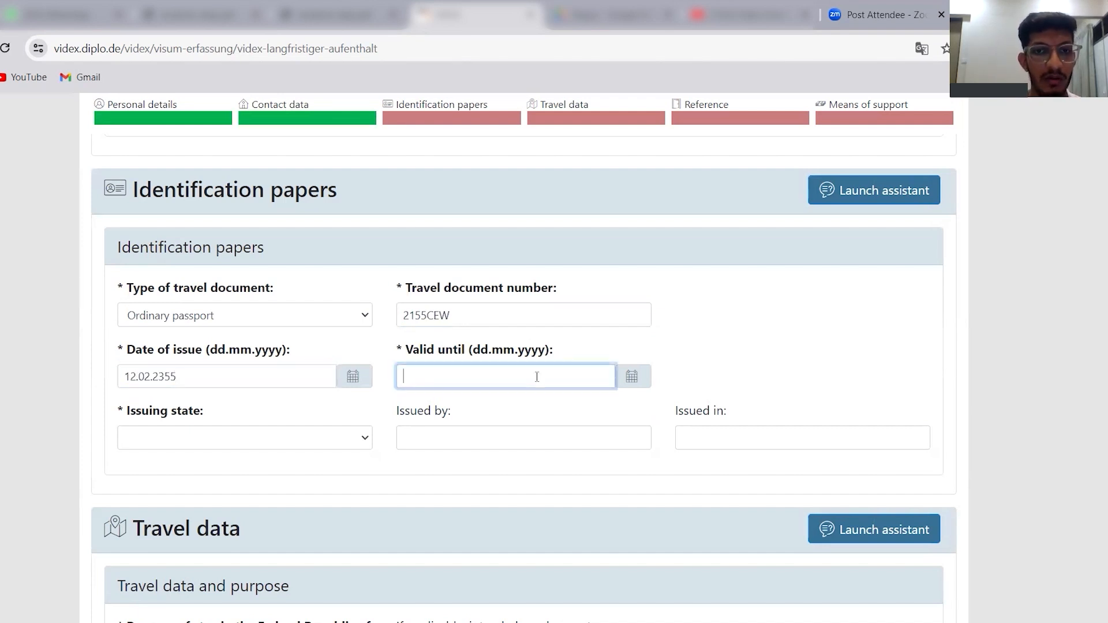
{"action": "type", "text": "21.25"}
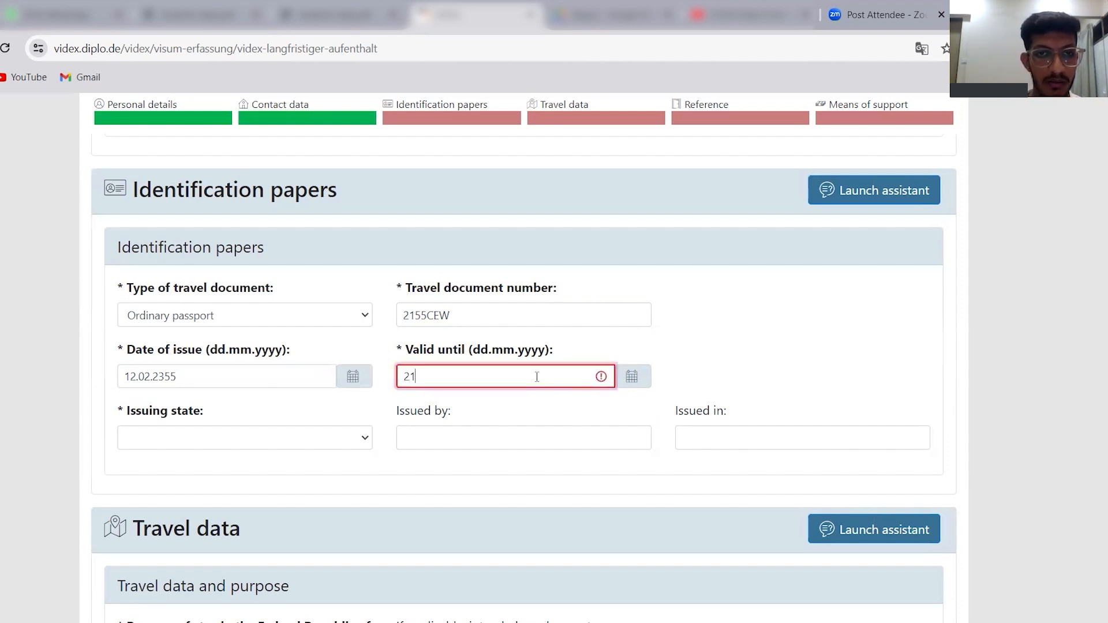
Set the passport's issuing state to India, leaving the optional issued by and issued in fields blank.
{"action": "left_click", "coordinate": [296, 447]}
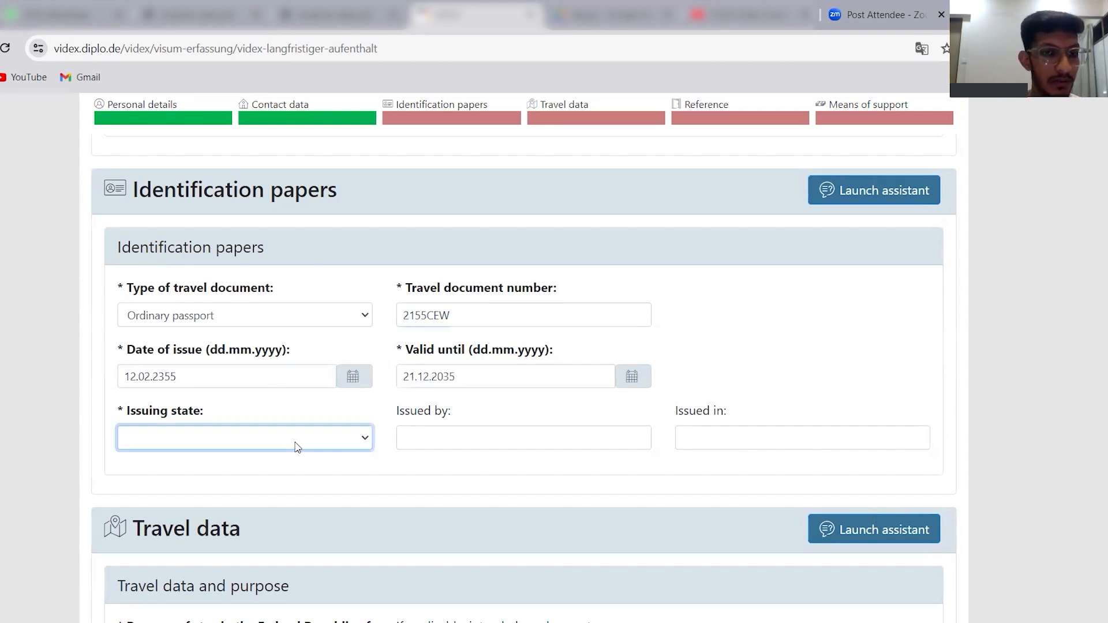
{"action": "left_click", "coordinate": [296, 447]}
{"action": "type", "text": "in"}
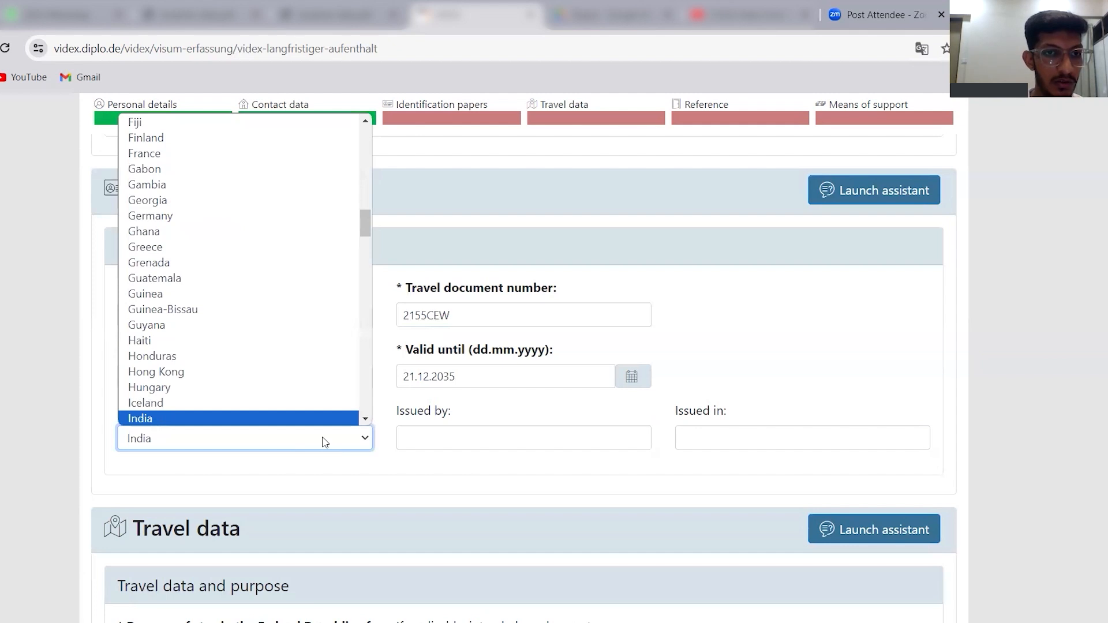
{"action": "scroll", "coordinate": [277, 415], "scroll_direction": "down", "scroll_amount": 1}
{"action": "left_click", "coordinate": [506, 430]}
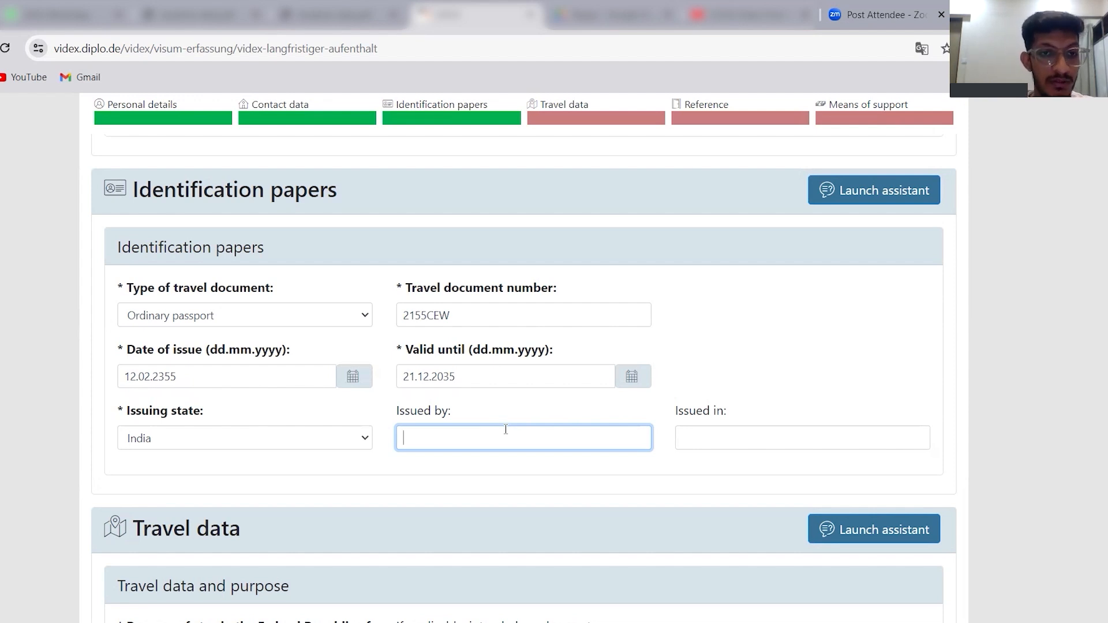
{"action": "left_click", "coordinate": [771, 437]}
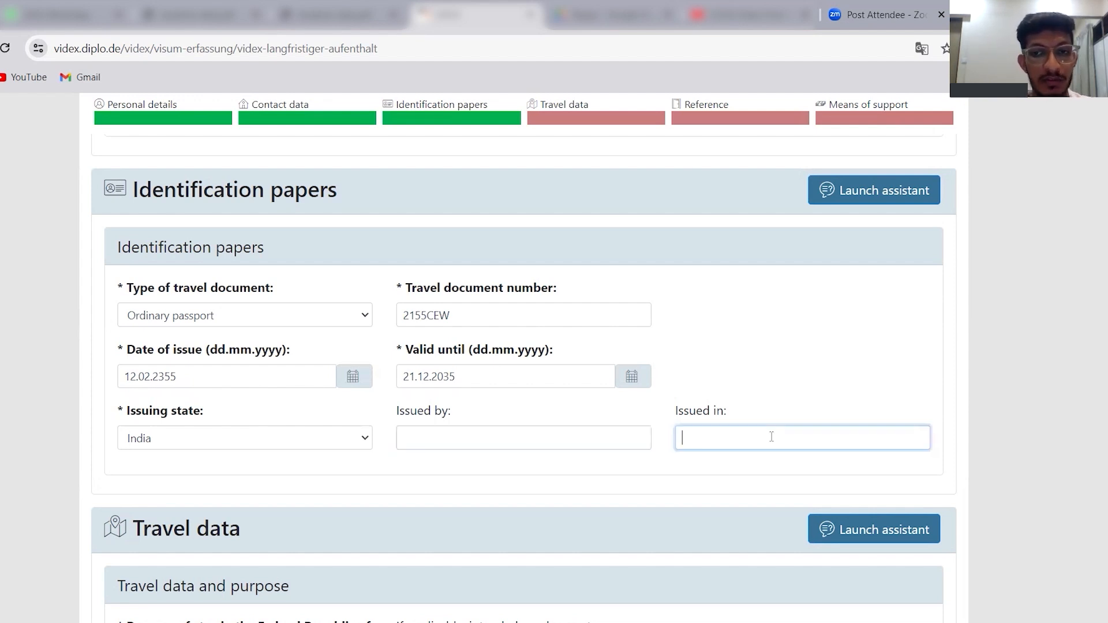
Set the purpose of stay in the Federal Republic of Germany to Study in the travel data.
{"action": "scroll", "coordinate": [523, 376], "scroll_direction": "down", "scroll_amount": 3}
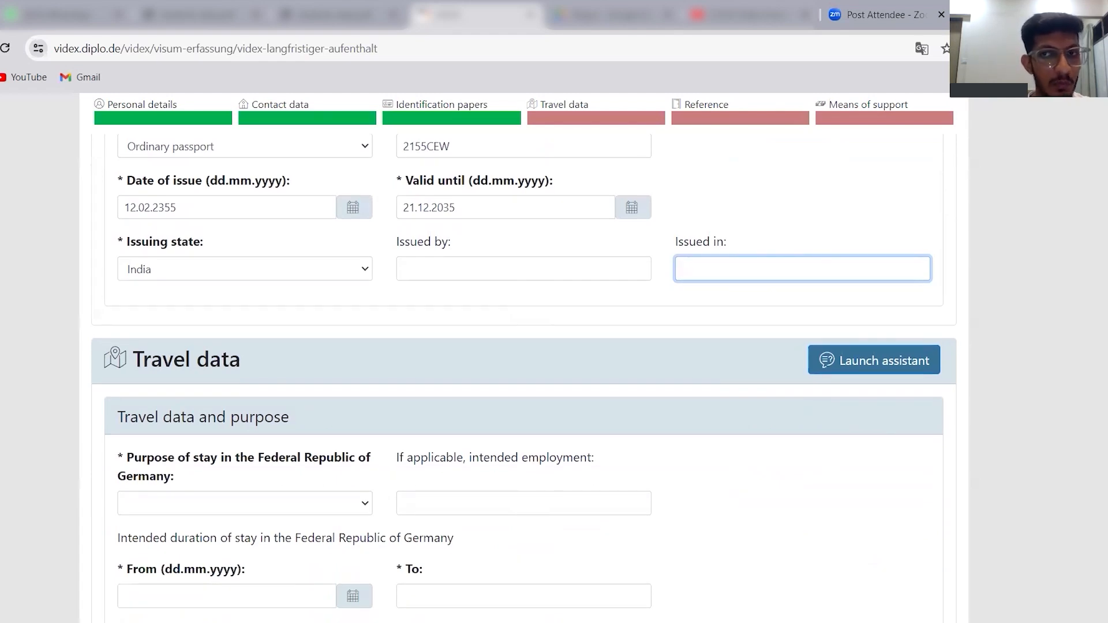
{"action": "scroll", "coordinate": [524, 375], "scroll_direction": "down", "scroll_amount": 2}
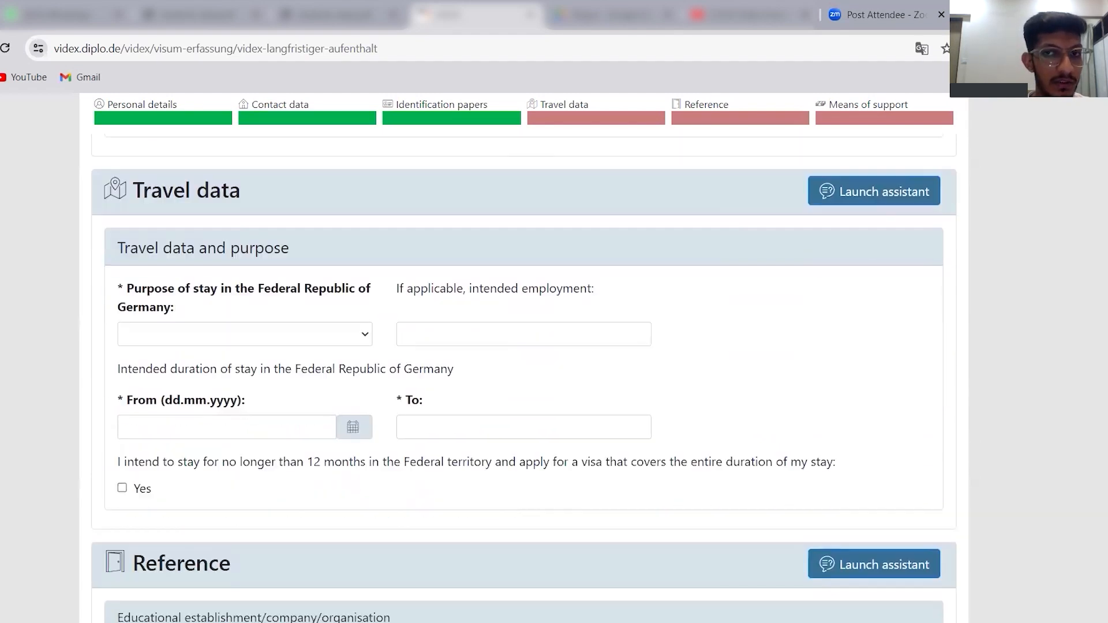
{"action": "scroll", "coordinate": [523, 375], "scroll_direction": "up", "scroll_amount": 1}
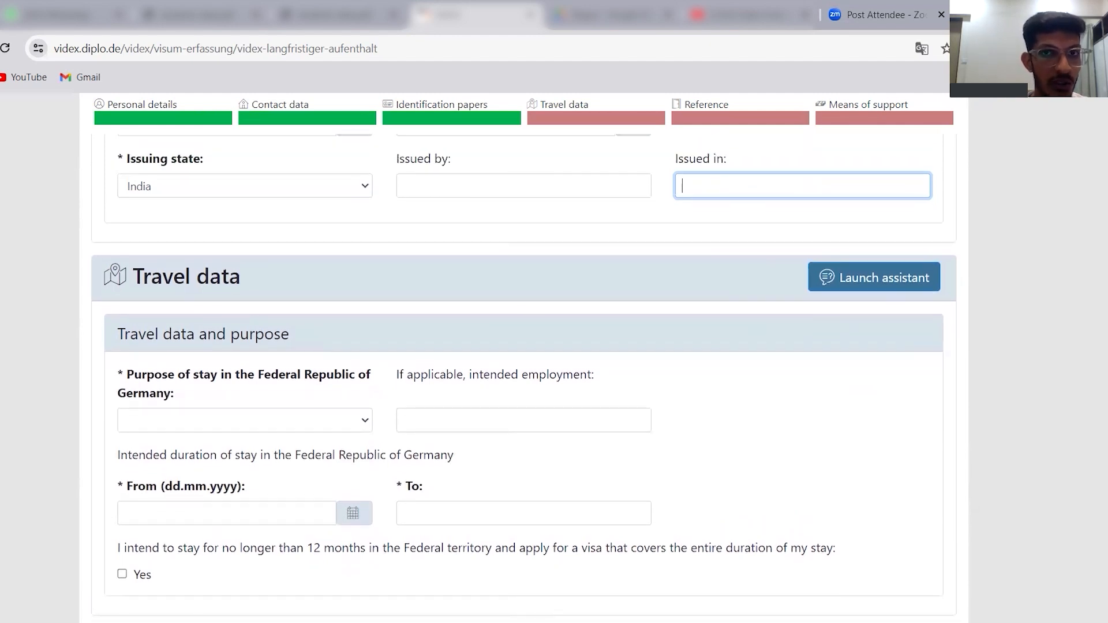
{"action": "scroll", "coordinate": [524, 375], "scroll_direction": "up", "scroll_amount": 1}
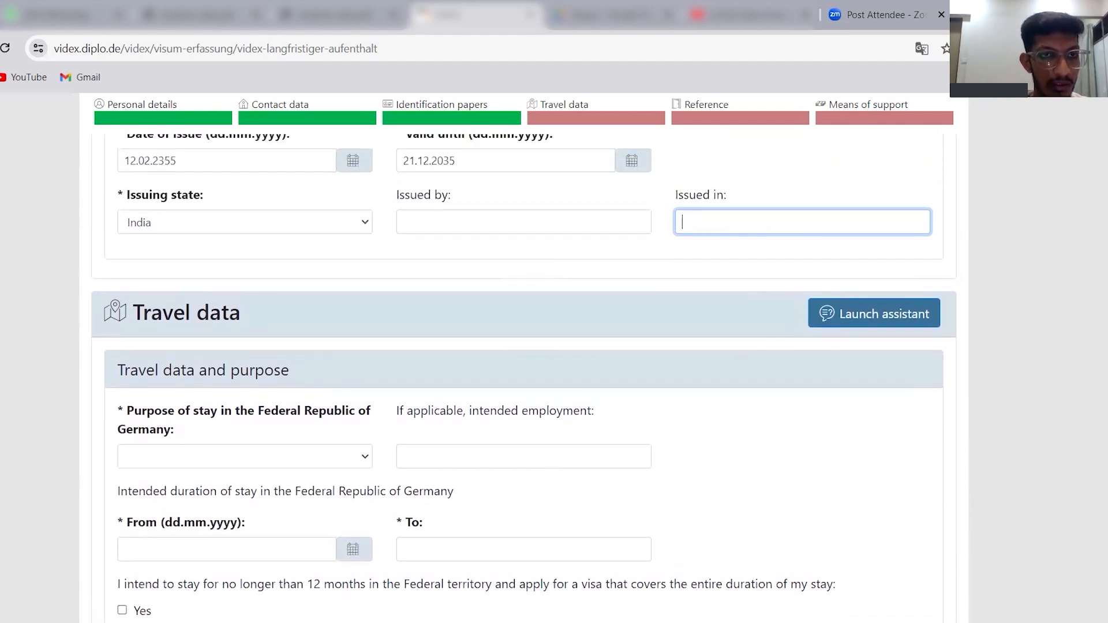
{"action": "scroll", "coordinate": [668, 453], "scroll_direction": "down", "scroll_amount": 1}
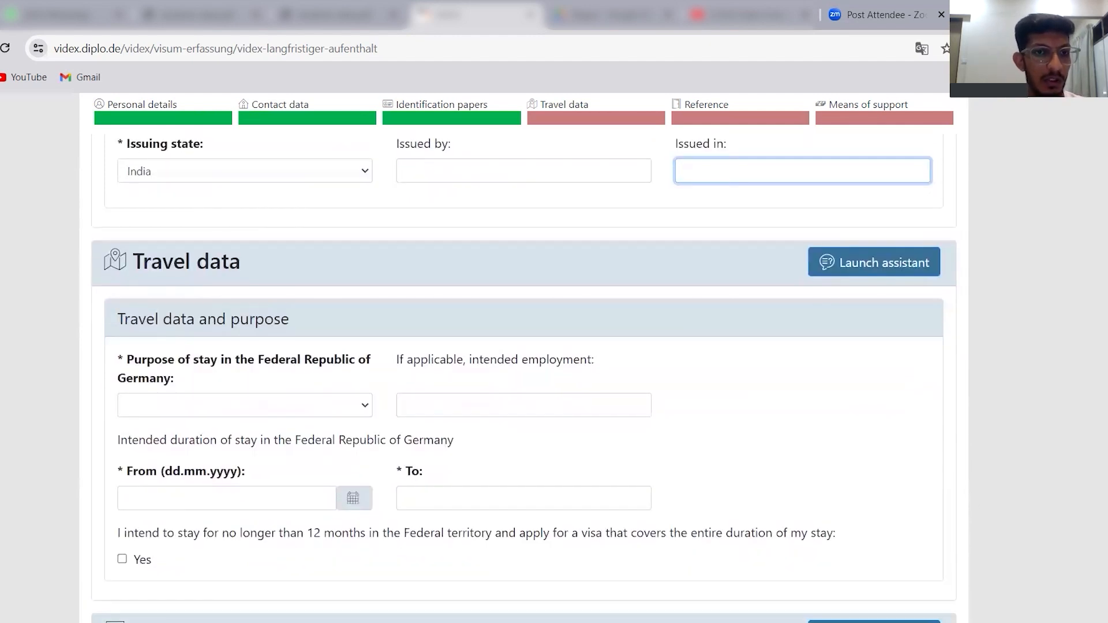
{"action": "left_click", "coordinate": [274, 411]}
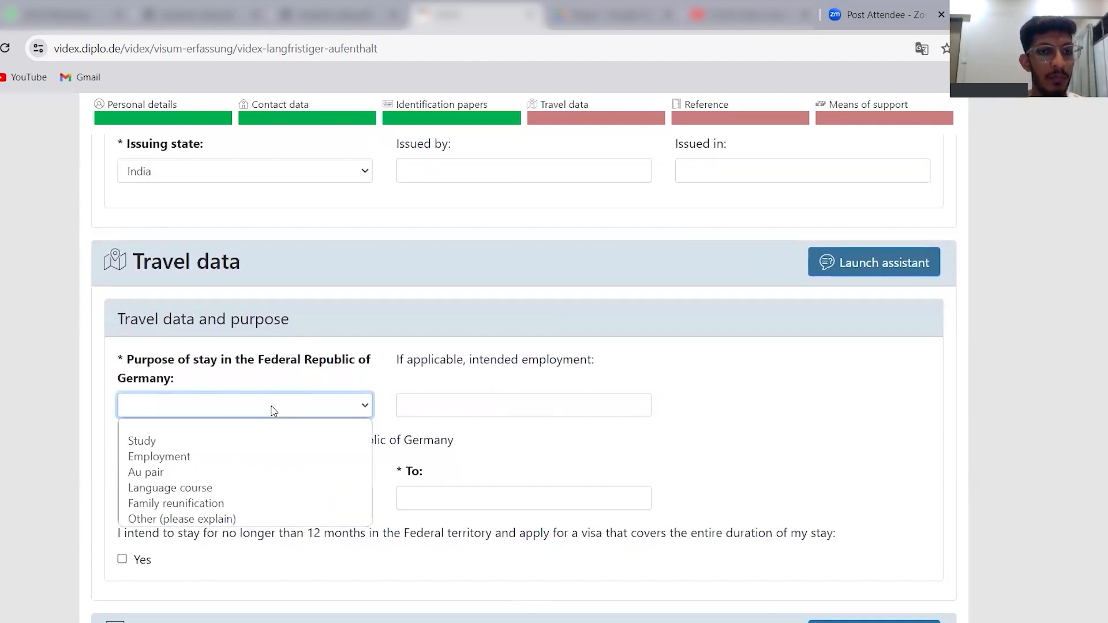
{"action": "left_click", "coordinate": [202, 441]}
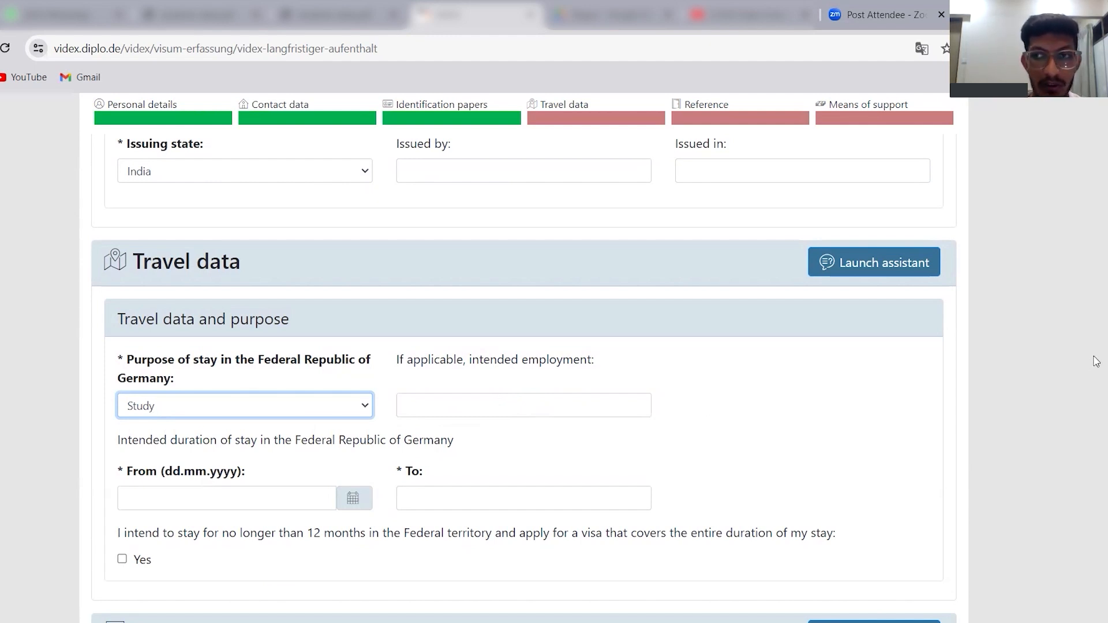
Enter the intended duration of stay in Germany as from 01.07.2024 to 20.12.2025.
{"action": "scroll", "coordinate": [1094, 364], "scroll_direction": "down", "scroll_amount": 2}
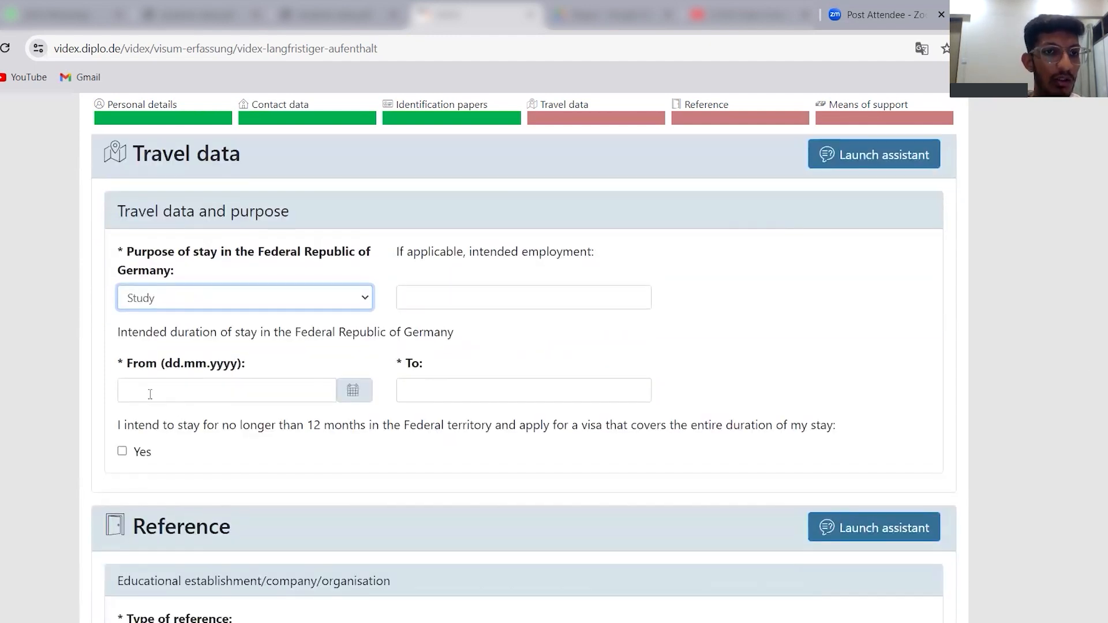
{"action": "left_click", "coordinate": [218, 387]}
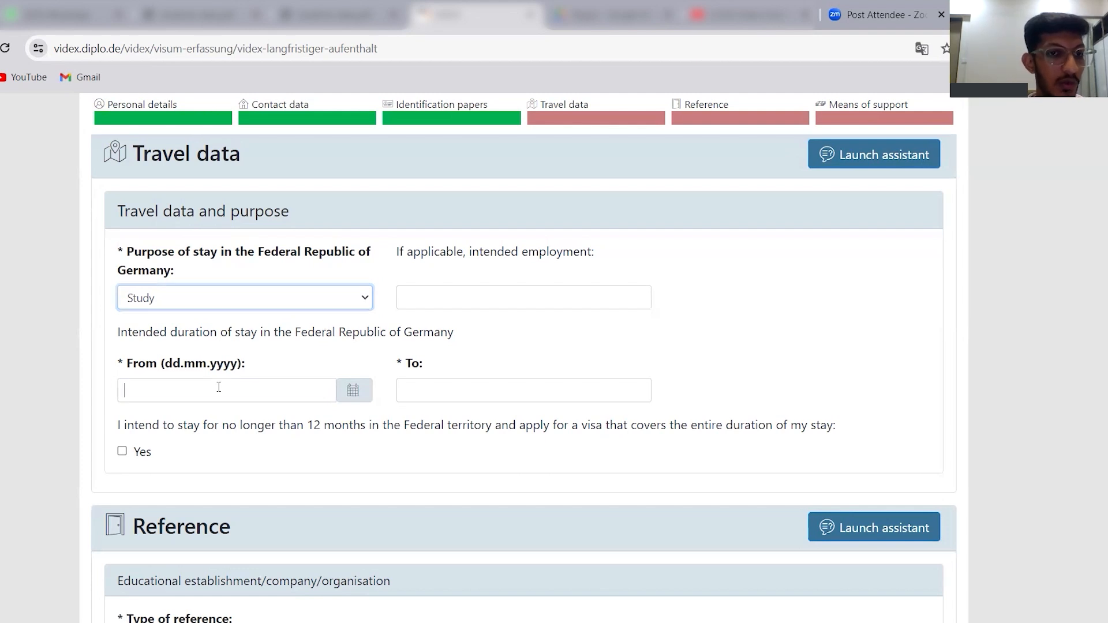
{"action": "left_click", "coordinate": [362, 395]}
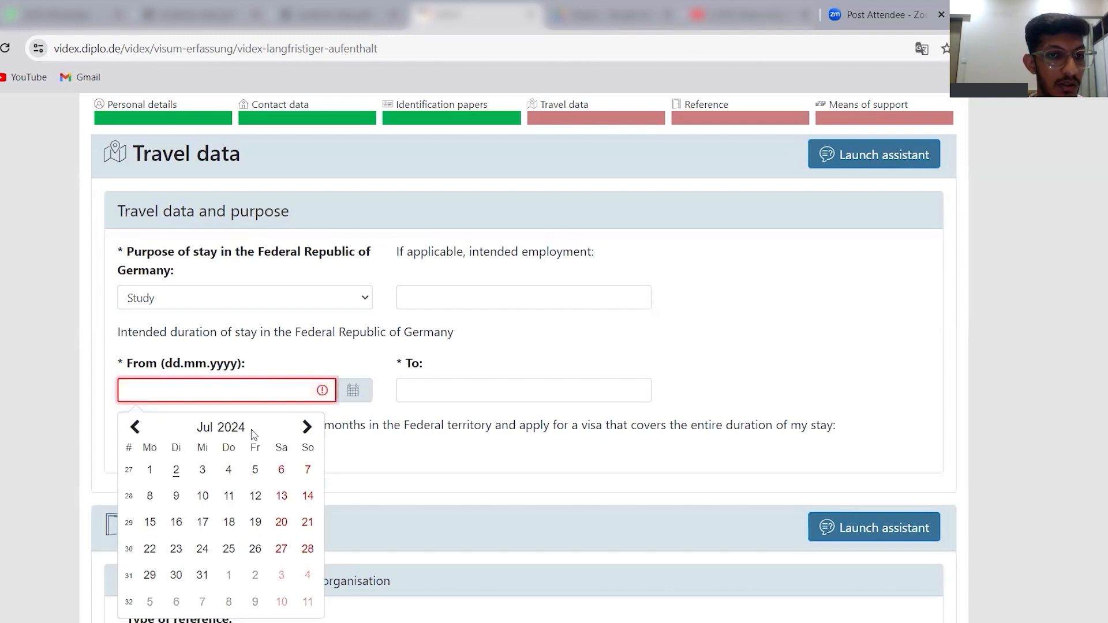
{"action": "left_click", "coordinate": [151, 470]}
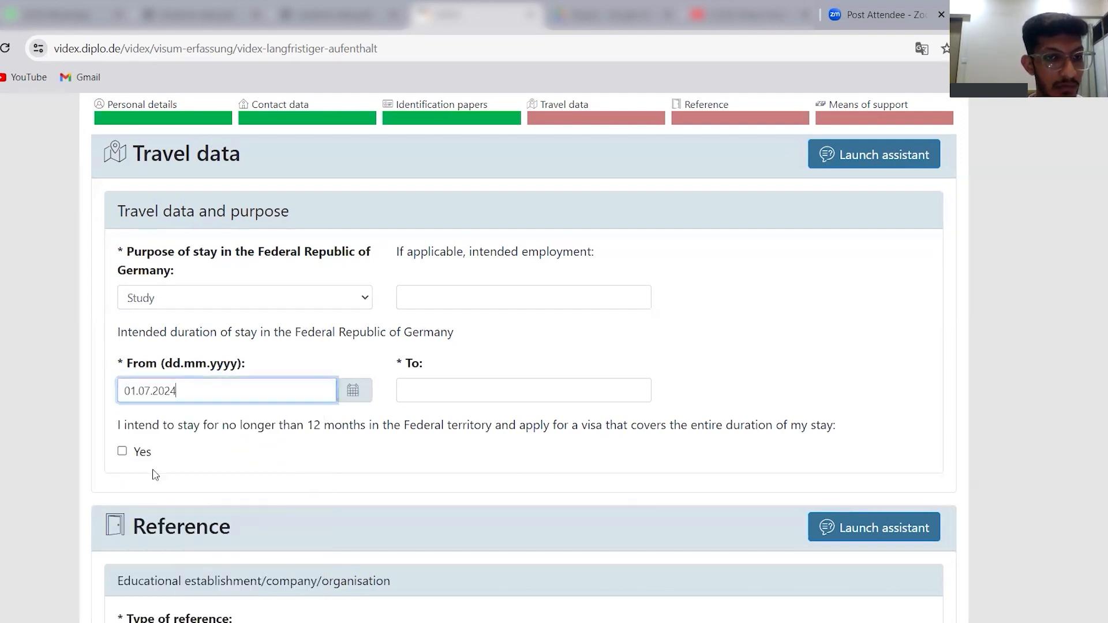
{"action": "left_click", "coordinate": [450, 385]}
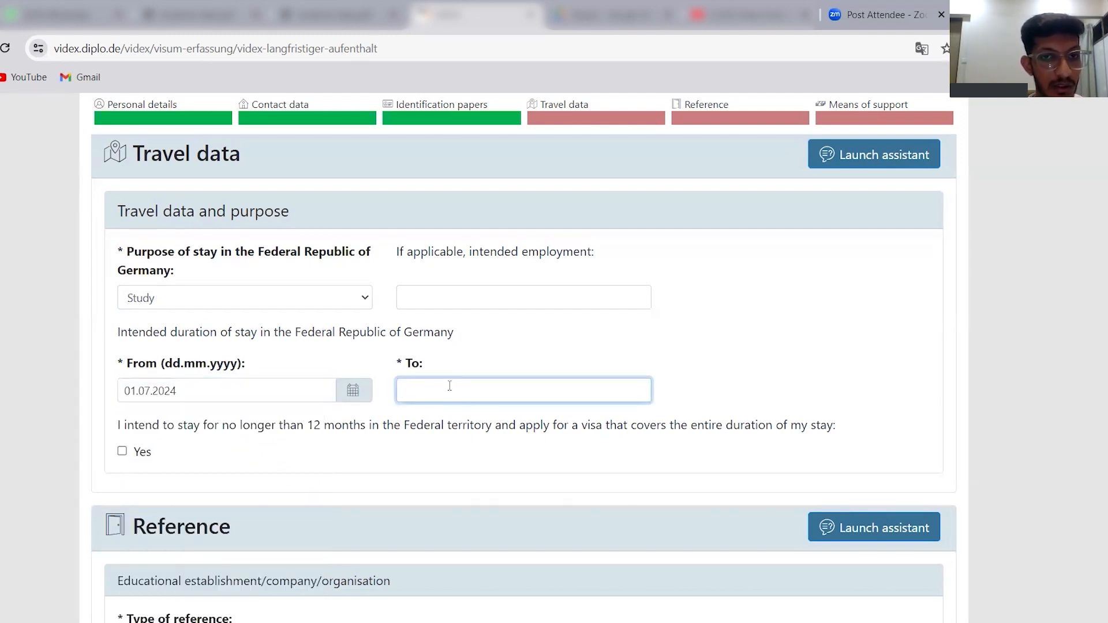
{"action": "type", "text": "20"}
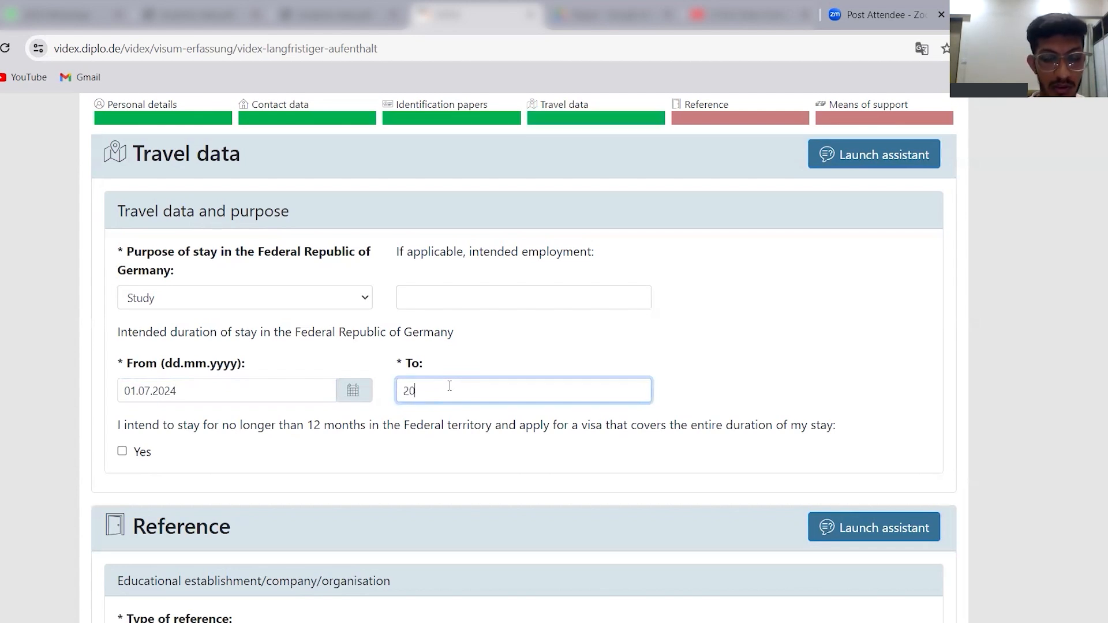
{"action": "type", "text": ".12."}
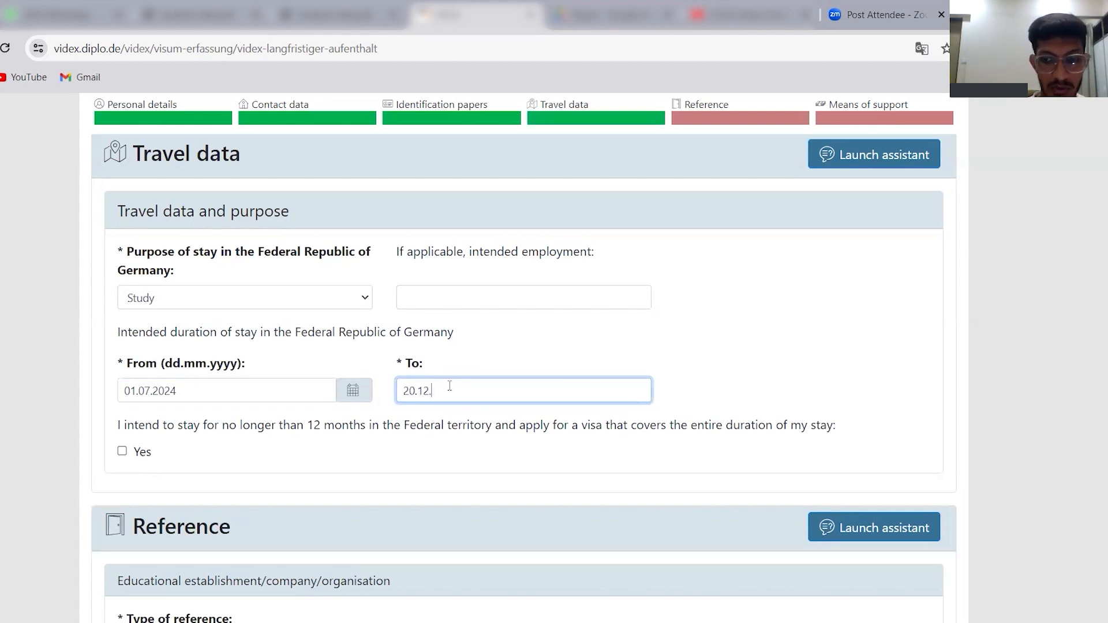
{"action": "type", "text": "2025"}
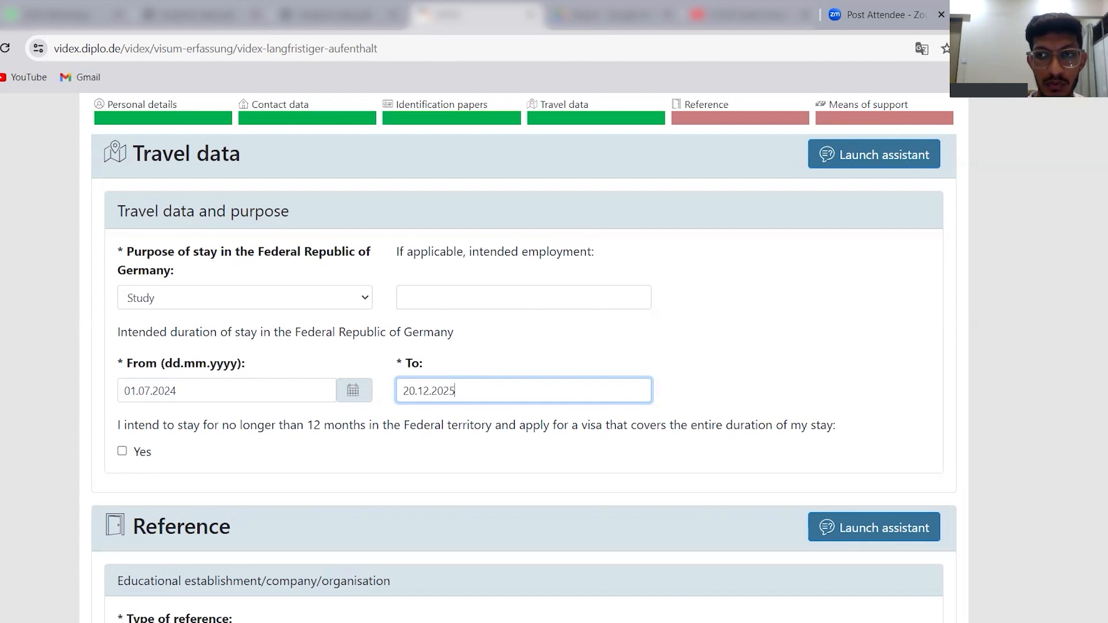
Choose Educational establishment/company/organisation as the type of reference, leaving the 12-month stay option unchecked.
{"action": "scroll", "coordinate": [156, 343], "scroll_direction": "down", "scroll_amount": 3}
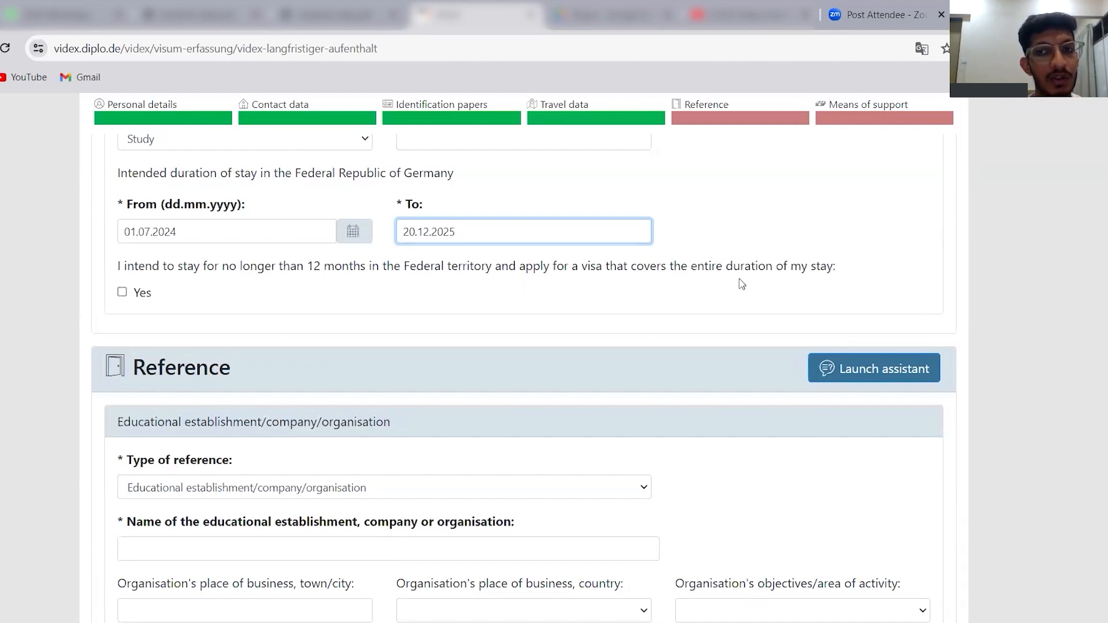
{"action": "scroll", "coordinate": [388, 250], "scroll_direction": "down", "scroll_amount": 1}
{"action": "left_click", "coordinate": [388, 249]}
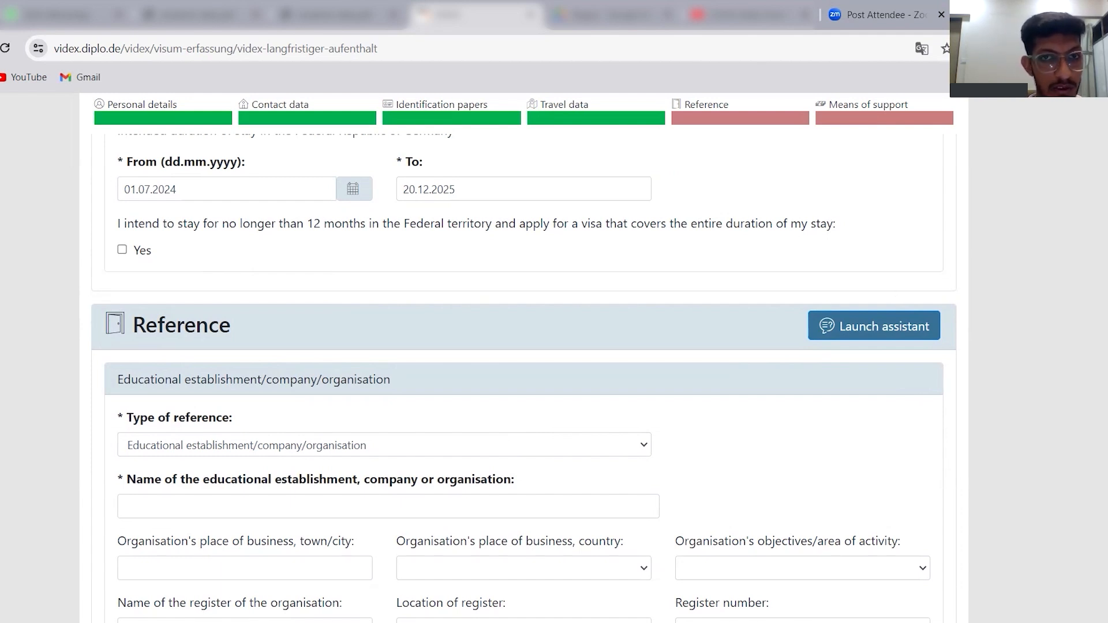
{"action": "scroll", "coordinate": [523, 375], "scroll_direction": "down", "scroll_amount": 2}
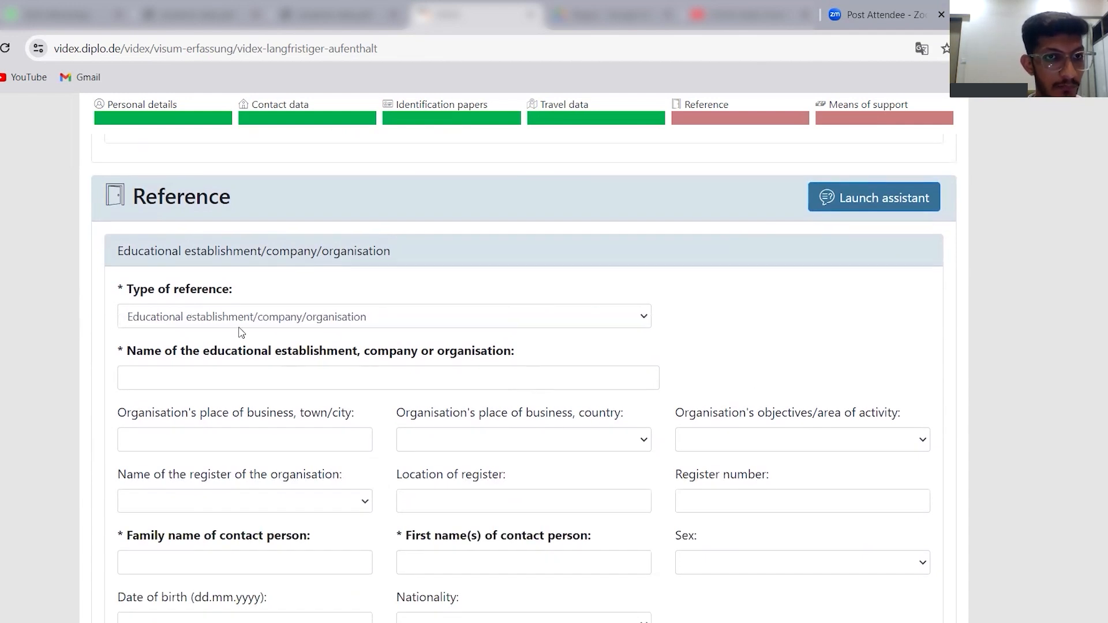
{"action": "left_click", "coordinate": [168, 324]}
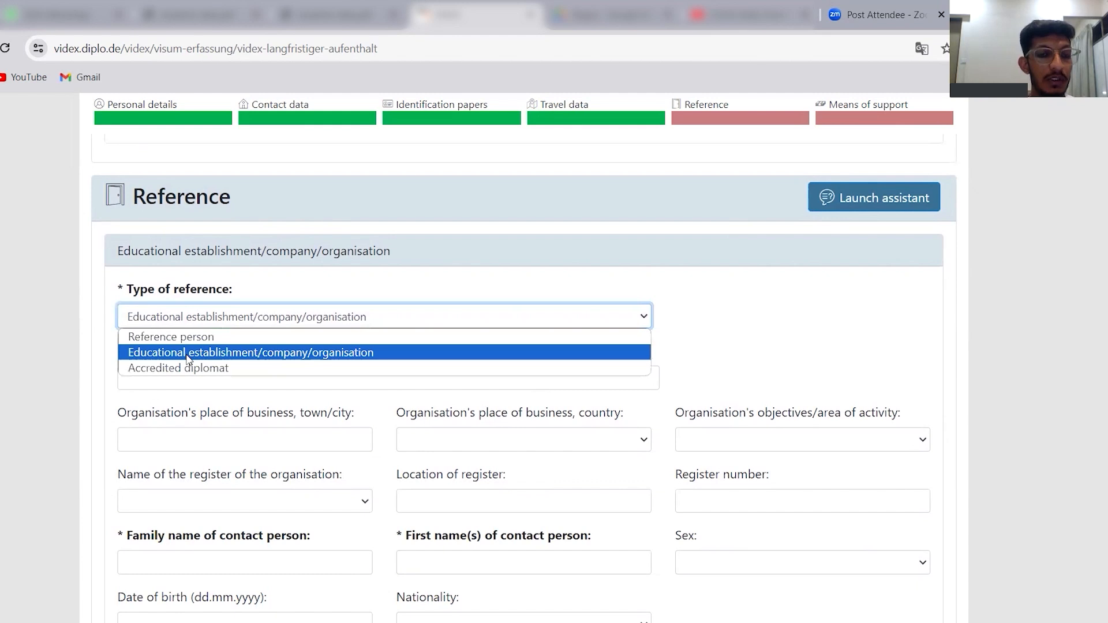
{"action": "left_click", "coordinate": [188, 356]}
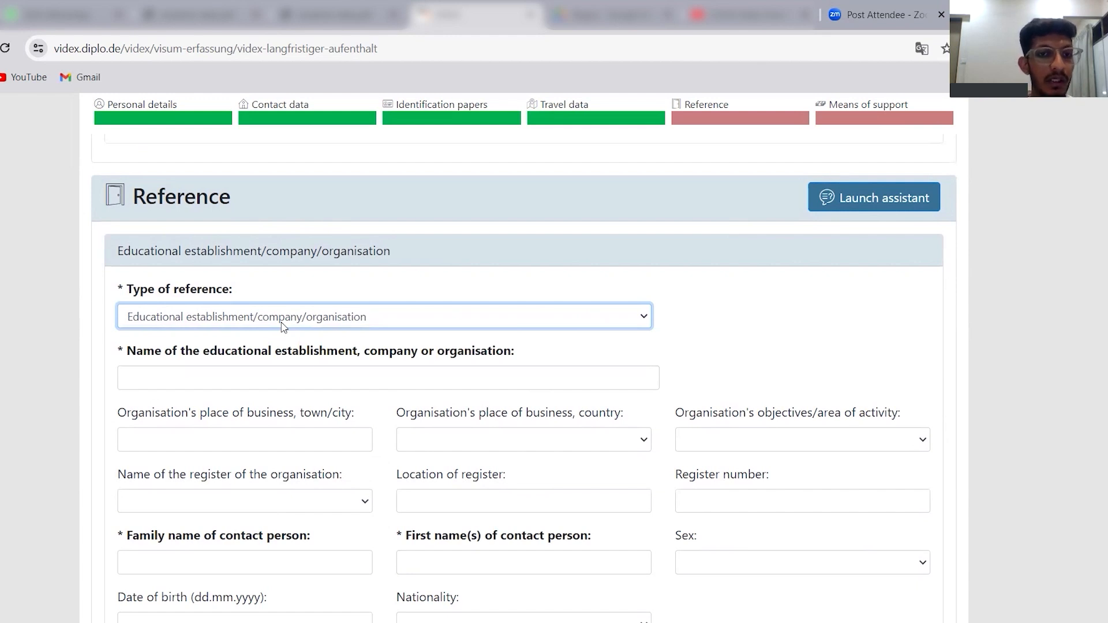
Enter CDSJU CEWJU COJIC as the educational establishment's name and DWENXJJJ as its place of business, town/city.
{"action": "left_click", "coordinate": [264, 386]}
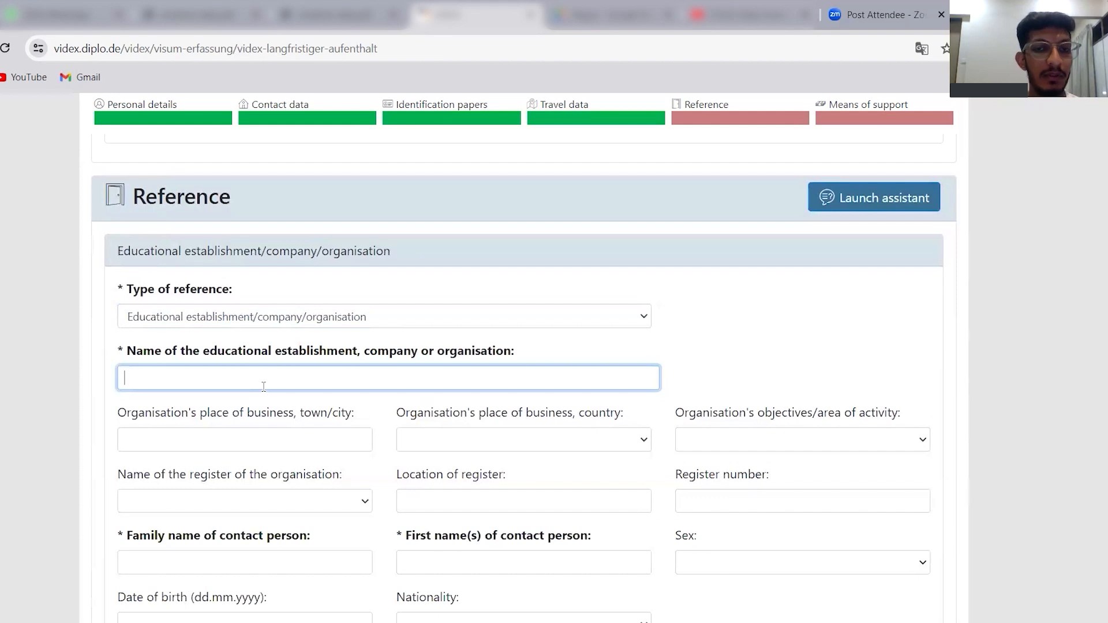
{"action": "type", "text": "CDSJU CEWJU COJIC"}
{"action": "left_click", "coordinate": [316, 428]}
{"action": "type", "text": "DWENXJJJ"}
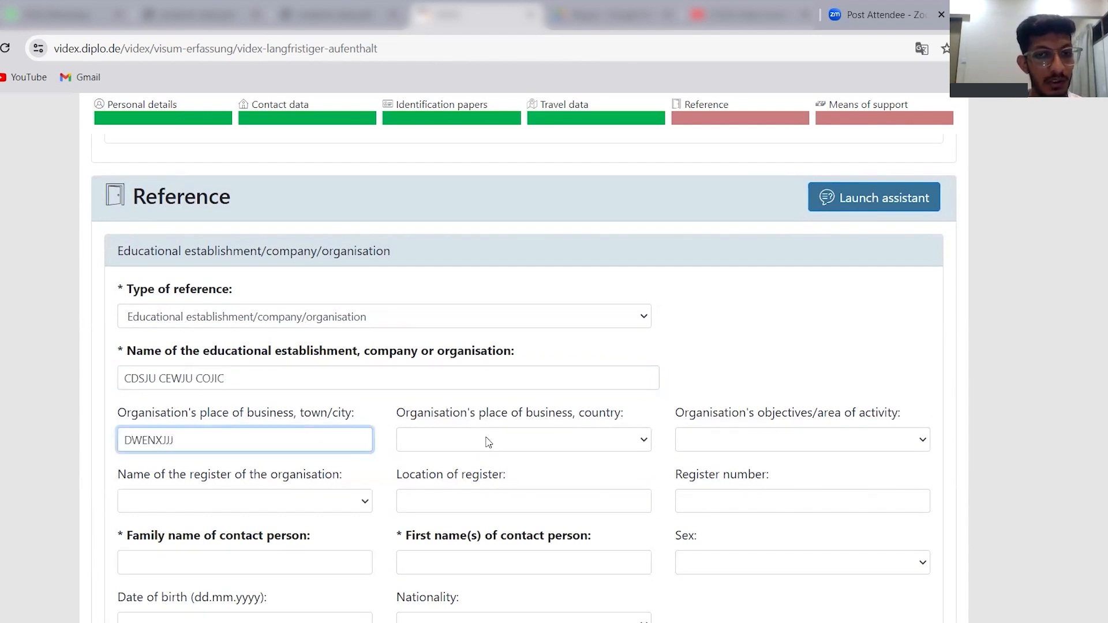
Set the organisation's country of business to Cuba and its objectives/area of activity to Medicine.
{"action": "left_click", "coordinate": [489, 442]}
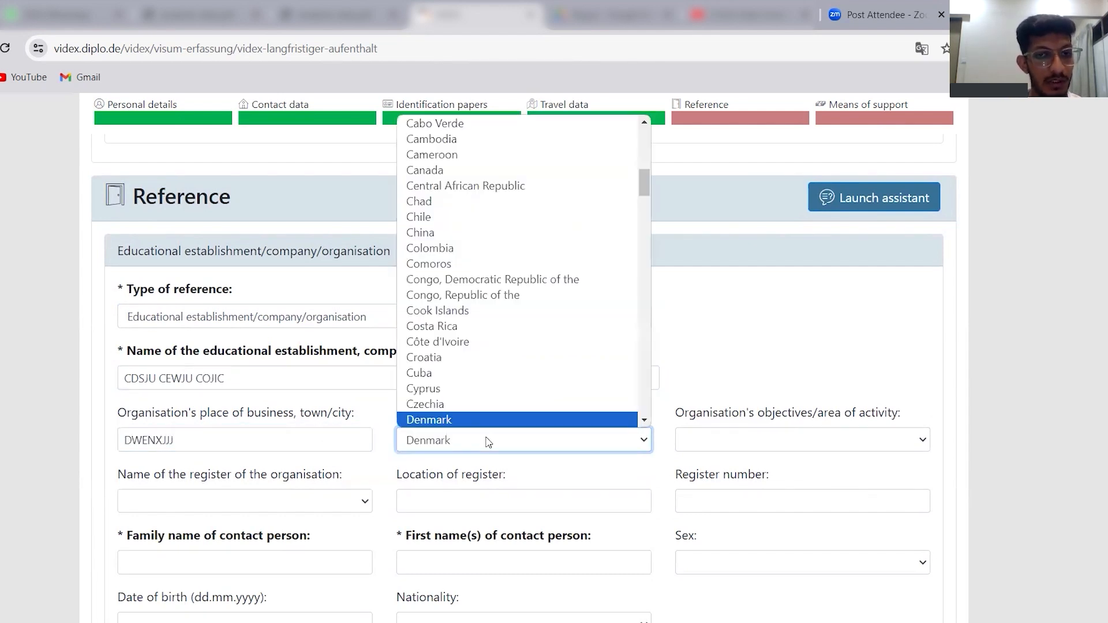
{"action": "left_click", "coordinate": [463, 373]}
{"action": "left_click", "coordinate": [750, 440]}
{"action": "left_click", "coordinate": [721, 373]}
Enter the reference contact person's family name and first name, and set their sex to Male.
{"action": "scroll", "coordinate": [722, 373], "scroll_direction": "down", "scroll_amount": 3}
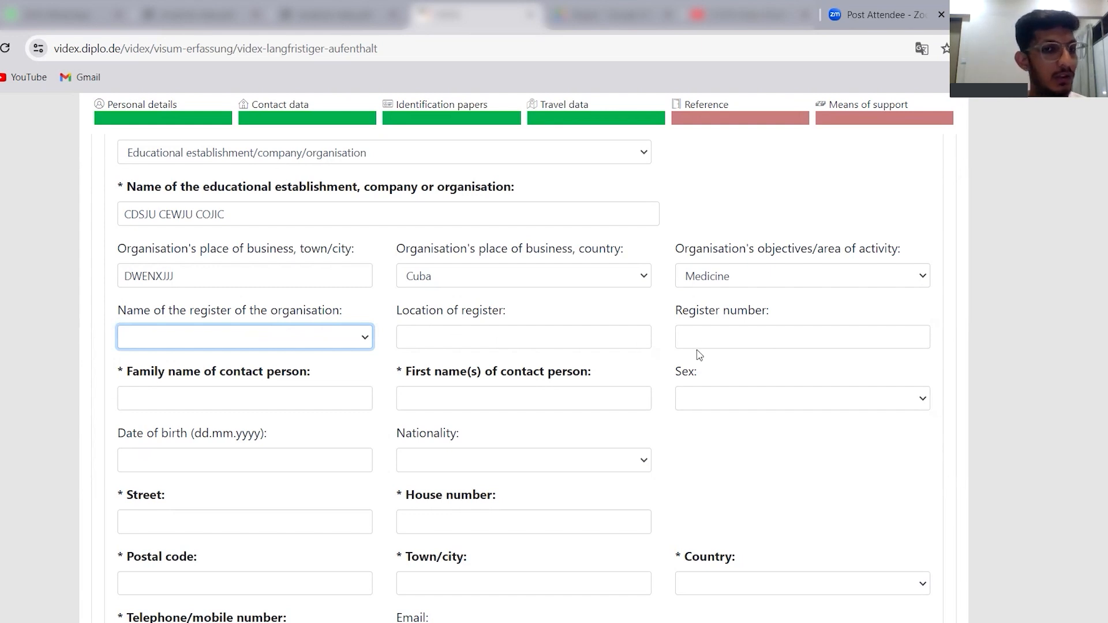
{"action": "left_click", "coordinate": [272, 396]}
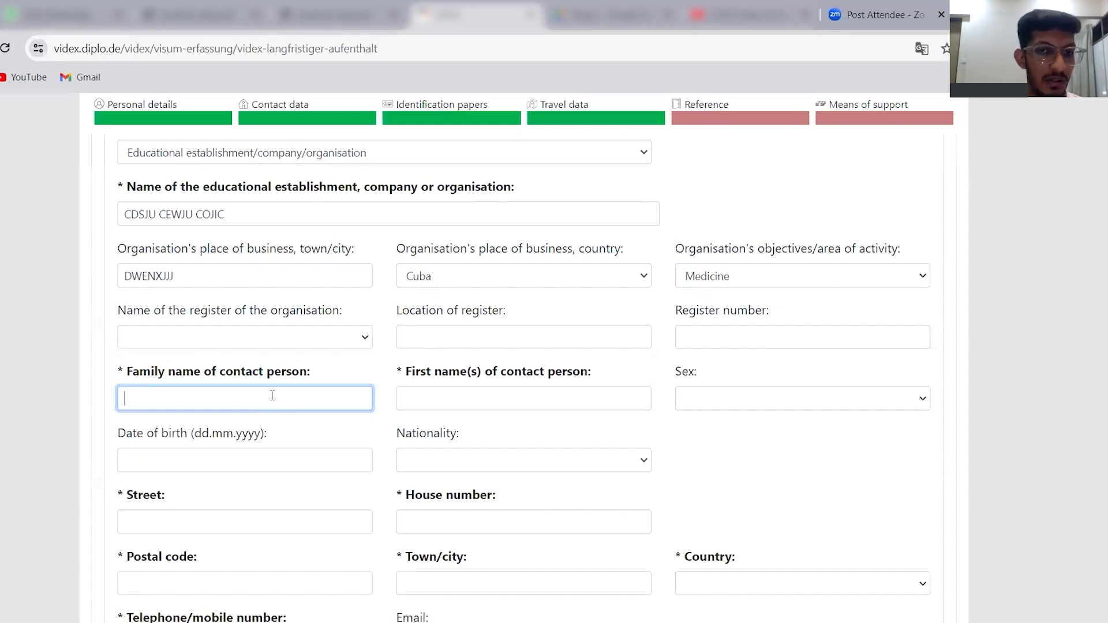
{"action": "type", "text": "JDCIW"}
{"action": "left_click", "coordinate": [422, 396]}
{"action": "type", "text": "DEW"}
{"action": "key", "text": "Tab"}
{"action": "key", "text": "m"}
Enter the contact person's date of birth and set their nationality to Benin.
{"action": "left_click", "coordinate": [290, 454]}
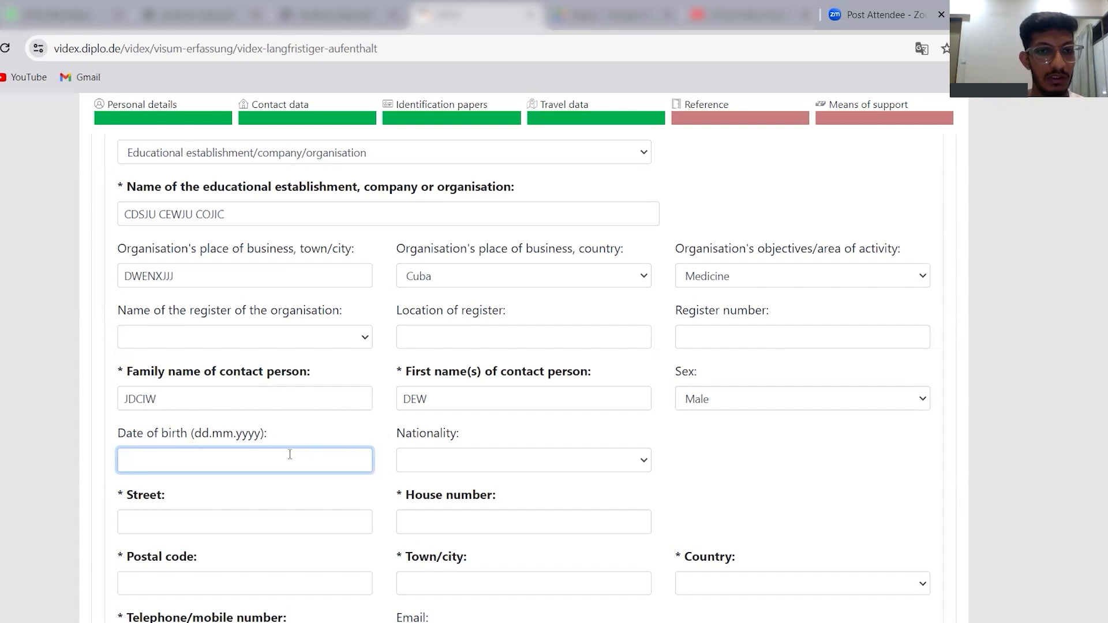
{"action": "type", "text": "23.12.2055"}
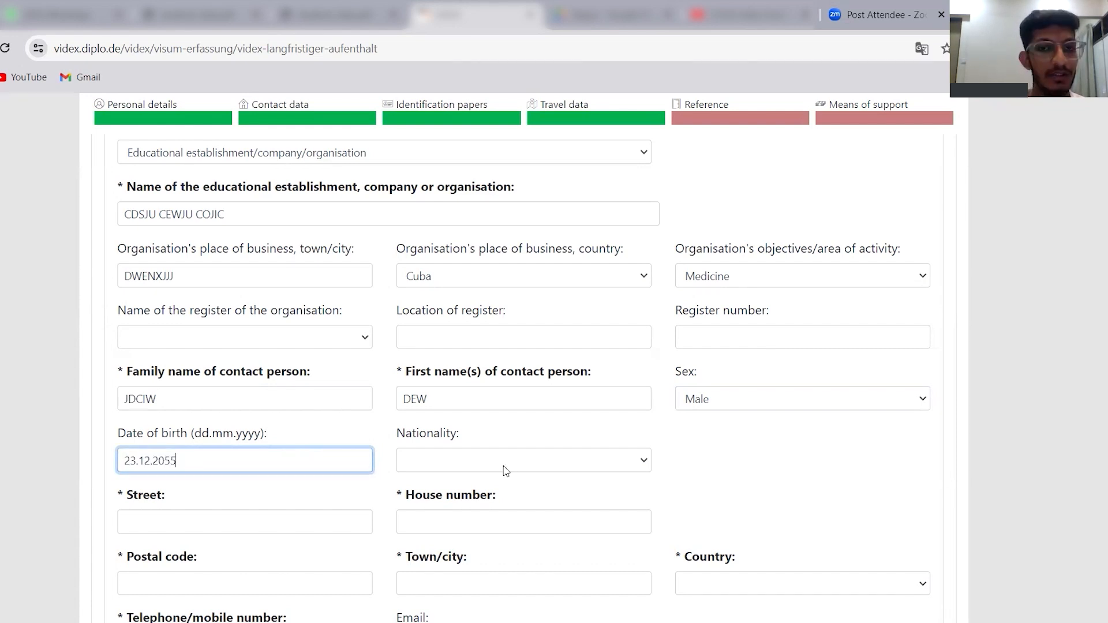
{"action": "left_click", "coordinate": [506, 468]}
{"action": "scroll", "coordinate": [507, 425], "scroll_direction": "down", "scroll_amount": 1}
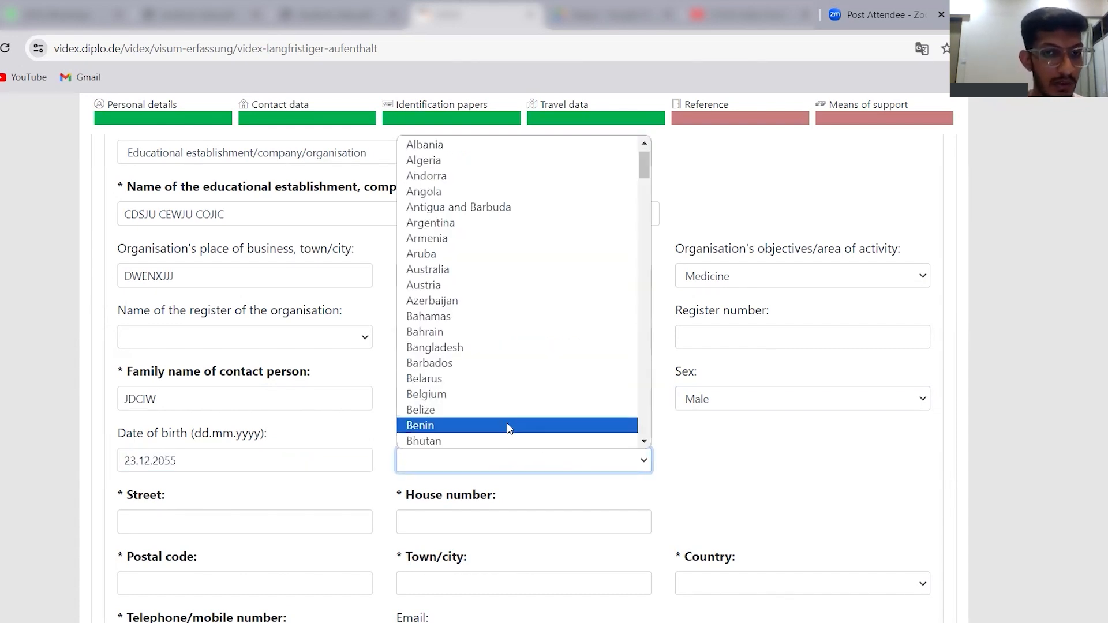
{"action": "left_click", "coordinate": [507, 423]}
Fill in the street and house number of the reference's address.
{"action": "left_click", "coordinate": [268, 525]}
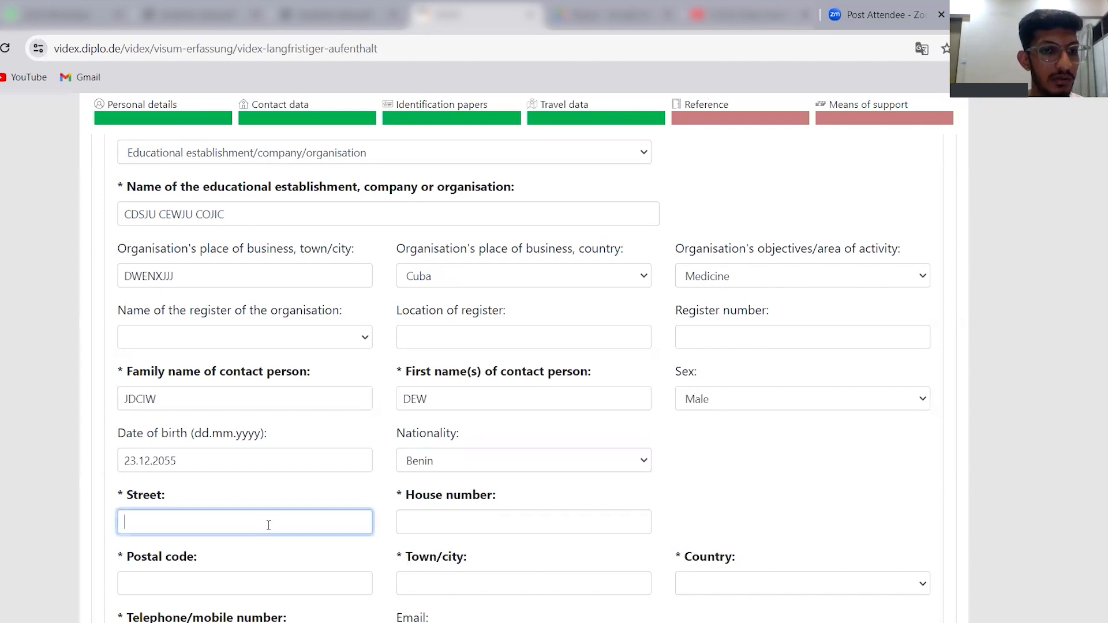
{"action": "left_click", "coordinate": [571, 540]}
{"action": "left_click", "coordinate": [593, 529]}
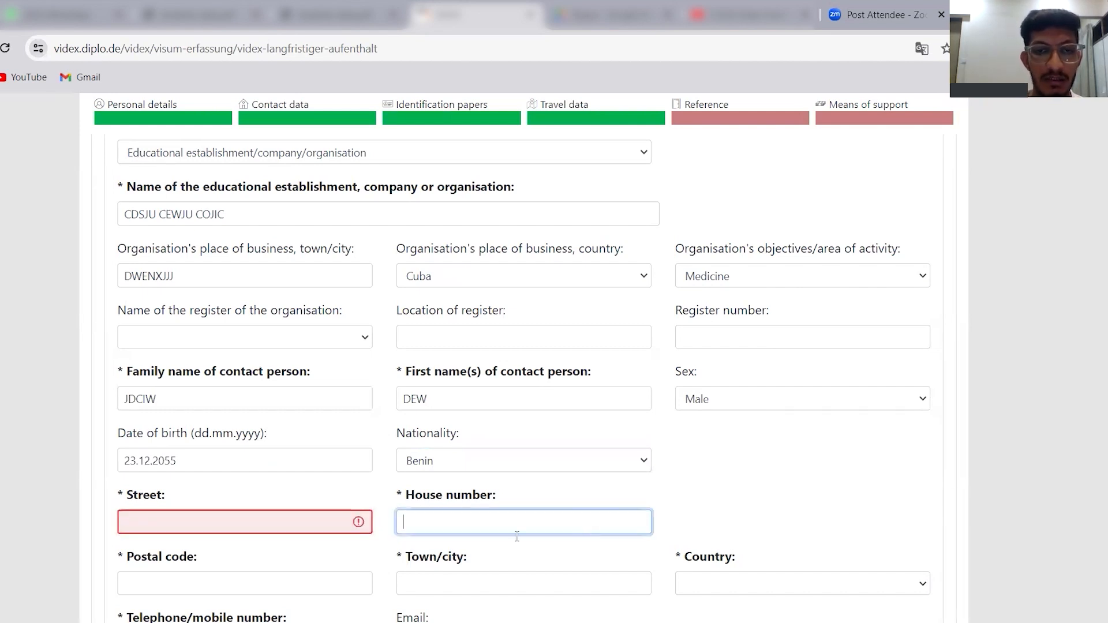
{"action": "left_click", "coordinate": [301, 529]}
{"action": "type", "text": "CEE"}
{"action": "key", "text": "Tab"}
{"action": "type", "text": "21"}
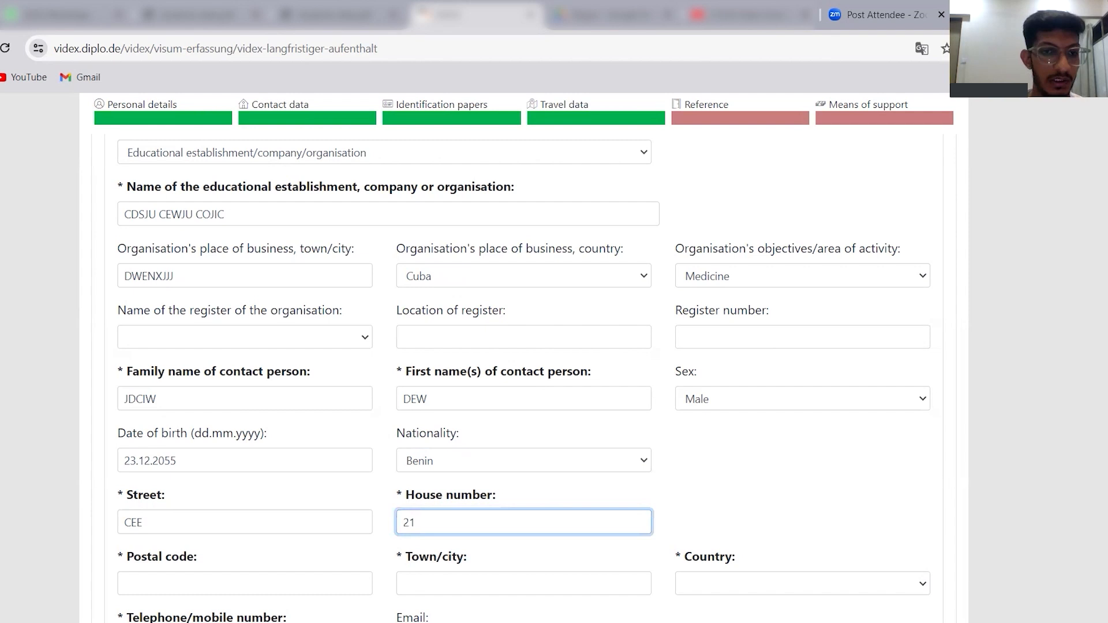
Fill in the postal code and town/city of the reference's address, and set the country to Barbados.
{"action": "scroll", "coordinate": [988, 483], "scroll_direction": "down", "scroll_amount": 2}
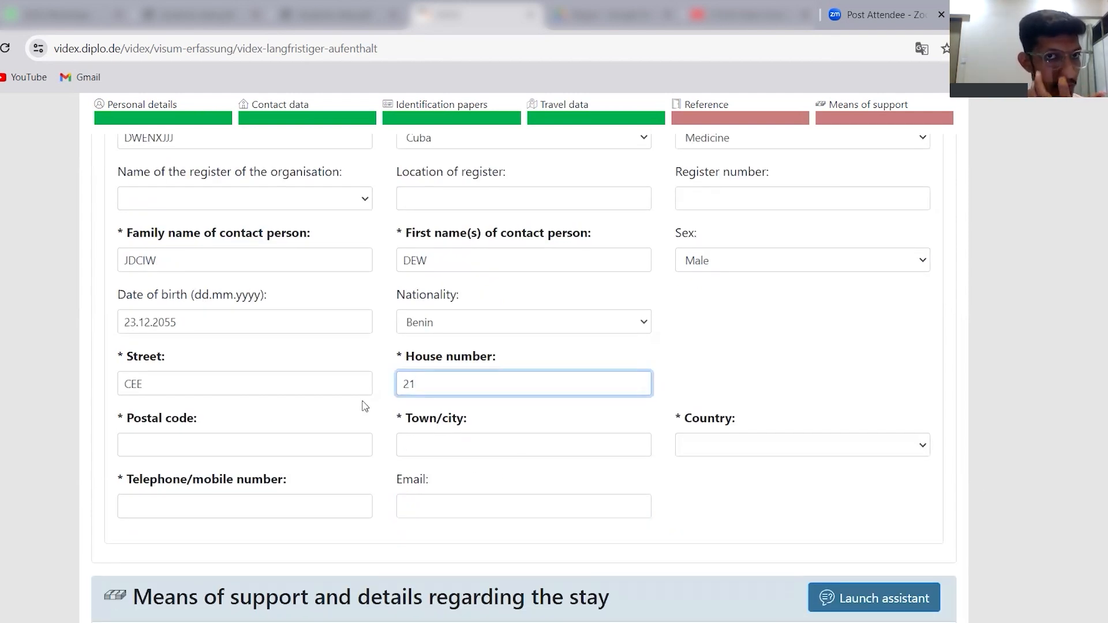
{"action": "left_click", "coordinate": [240, 445]}
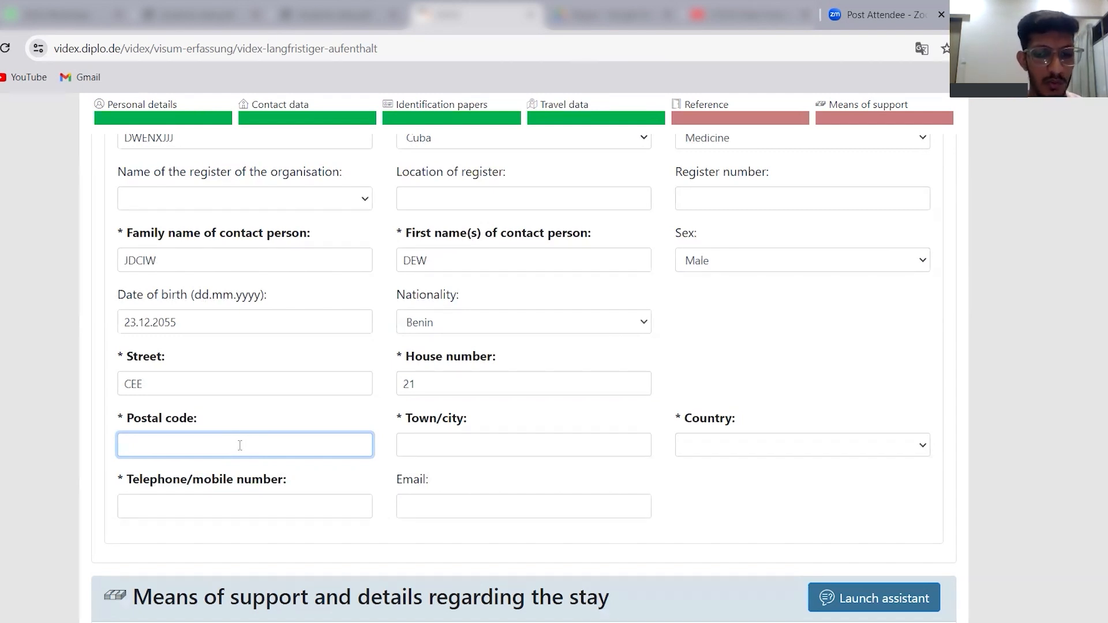
{"action": "type", "text": "124255"}
{"action": "left_click", "coordinate": [513, 445]}
{"action": "type", "text": "PCEW"}
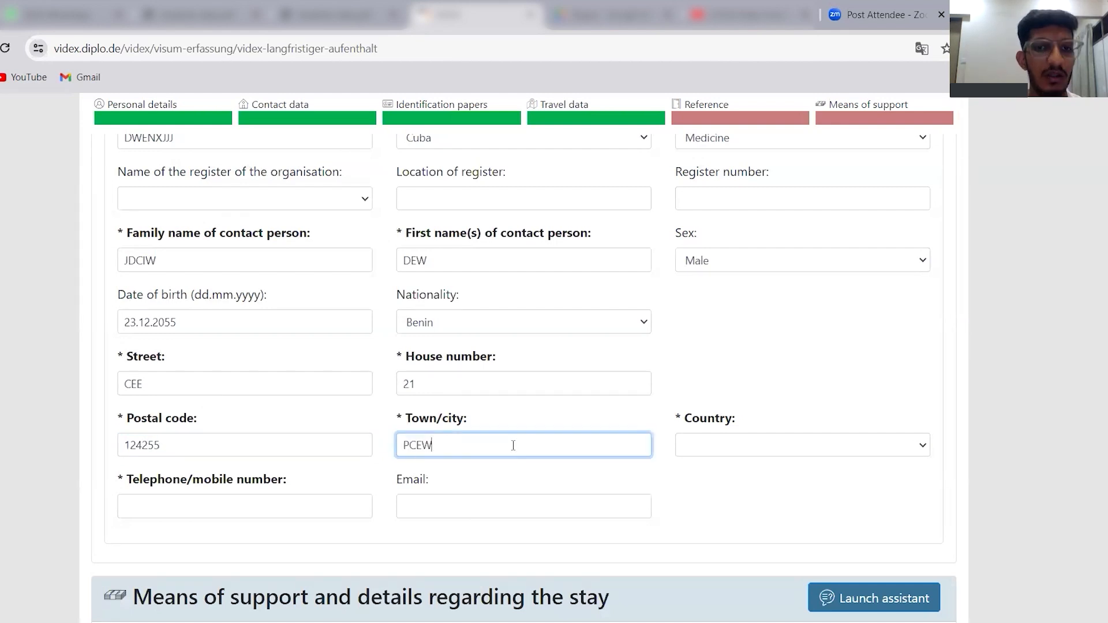
{"action": "left_click", "coordinate": [712, 445]}
{"action": "left_click", "coordinate": [715, 377]}
Fill in the telephone/mobile number and email of the reference's contact person.
{"action": "left_click", "coordinate": [237, 498]}
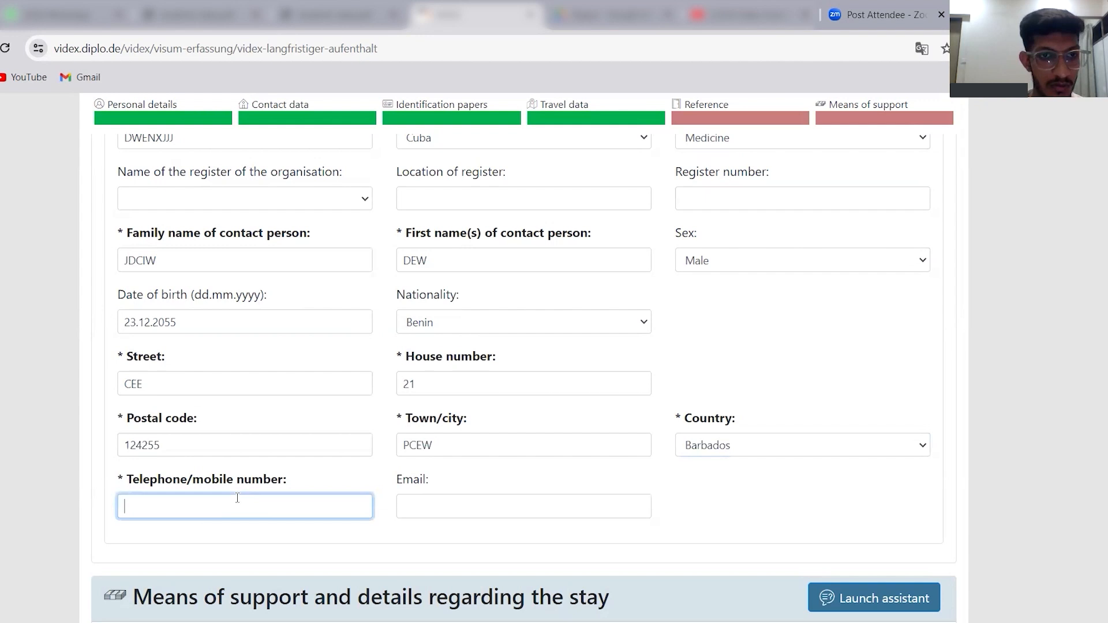
{"action": "type", "text": "45482156"}
{"action": "left_click", "coordinate": [485, 506]}
{"action": "type", "text": "NCWEHNJB"}
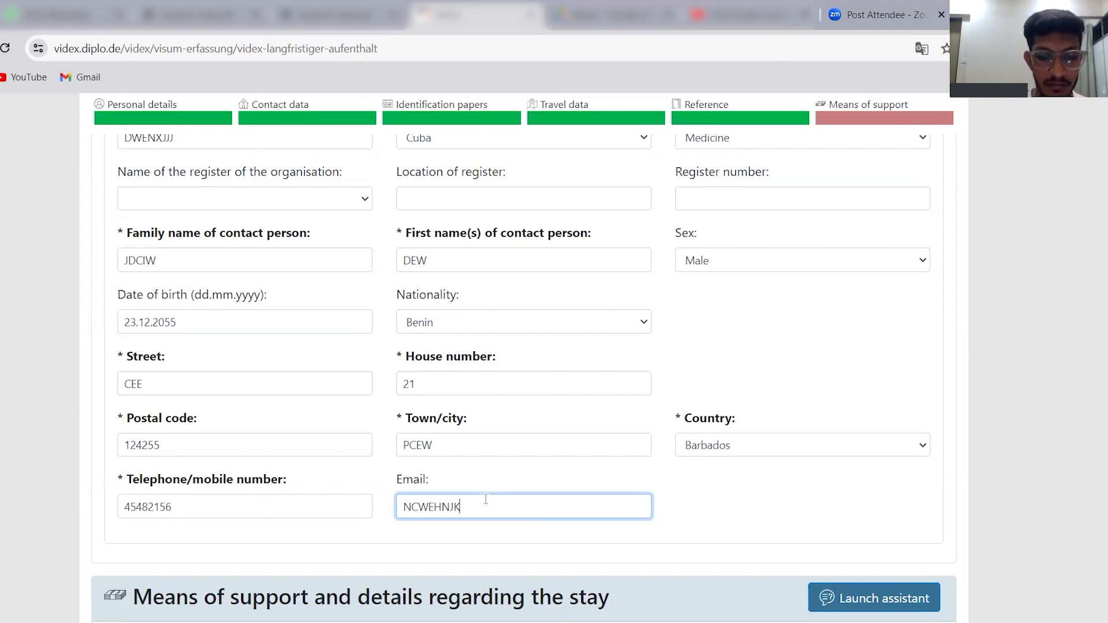
Enter "BLOKED AC" as the means of support in the Federal Republic of Germany.
{"action": "scroll", "coordinate": [485, 500], "scroll_direction": "down", "scroll_amount": 7}
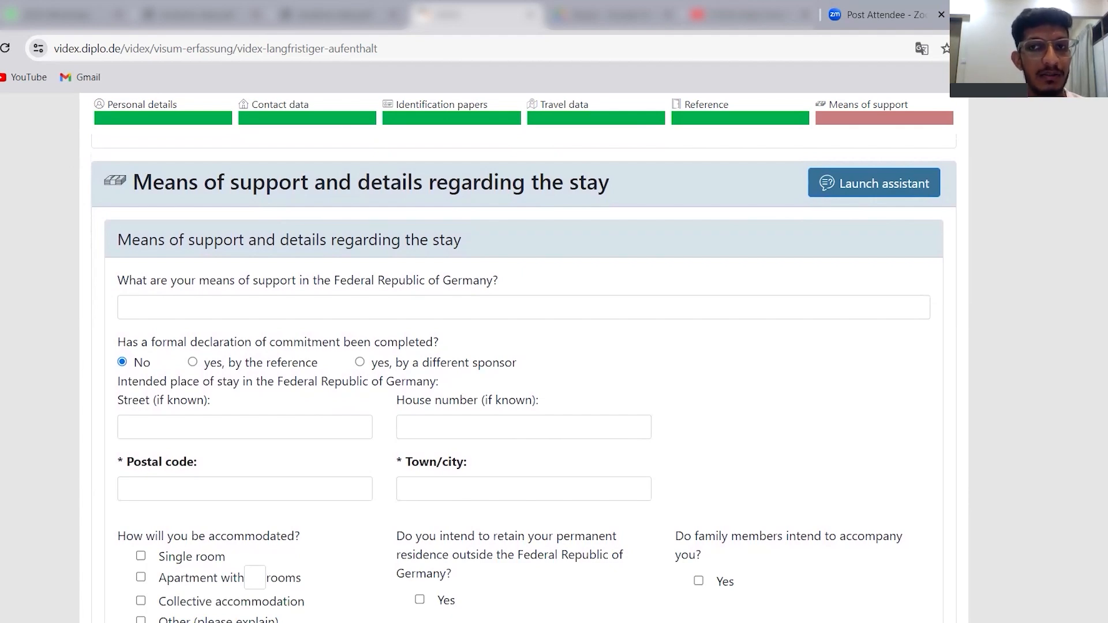
{"action": "scroll", "coordinate": [214, 257], "scroll_direction": "down", "scroll_amount": 1}
{"action": "left_click", "coordinate": [213, 257]}
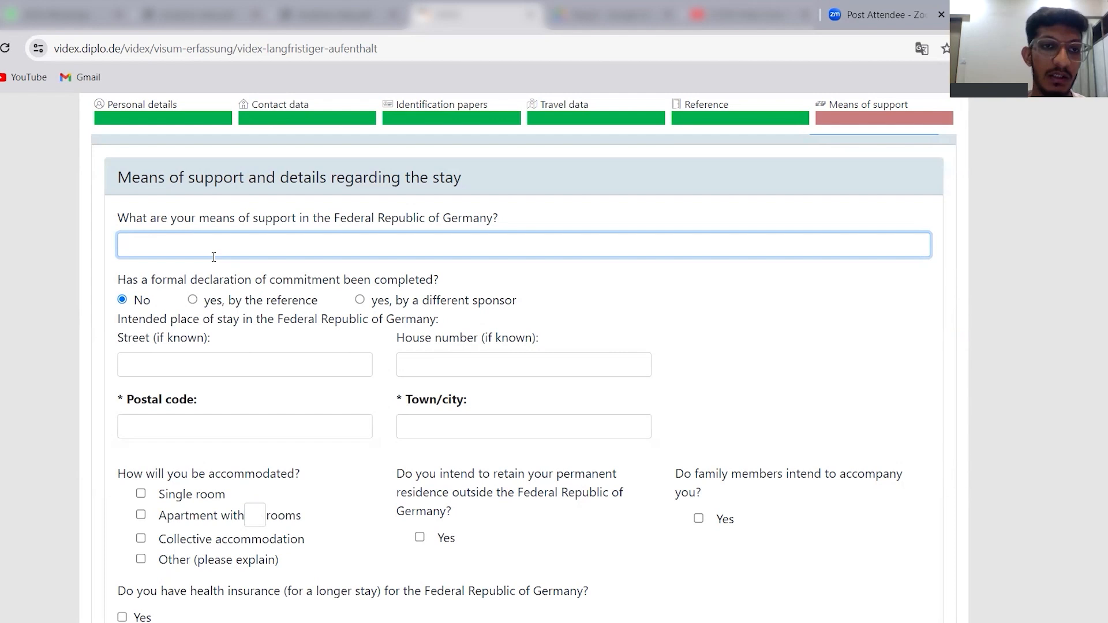
{"action": "type", "text": "BLO"}
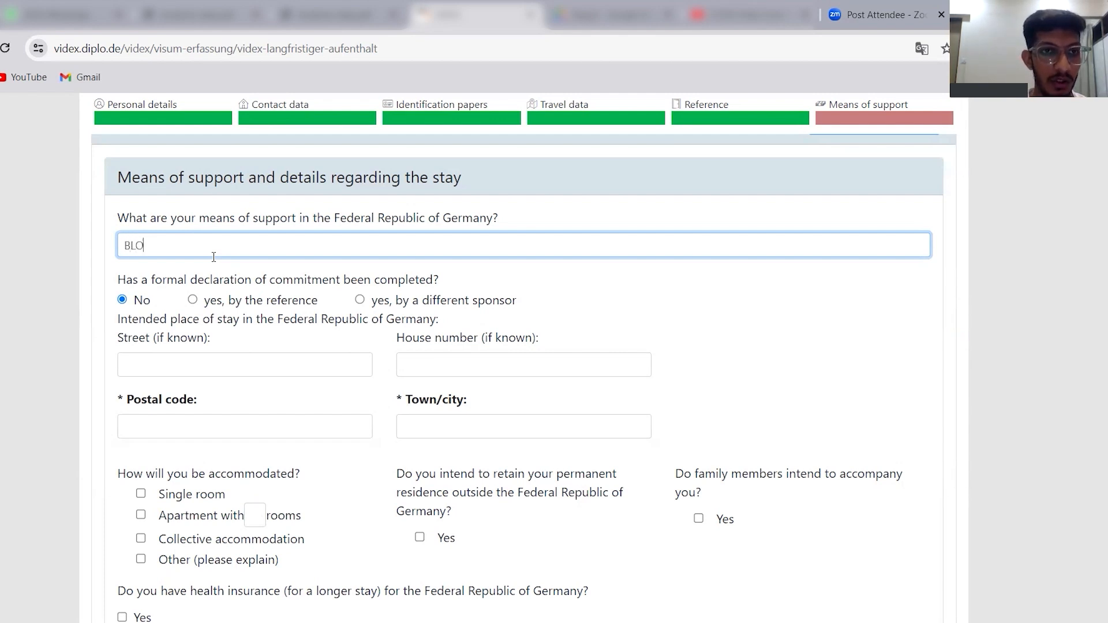
{"action": "type", "text": "KED A"}
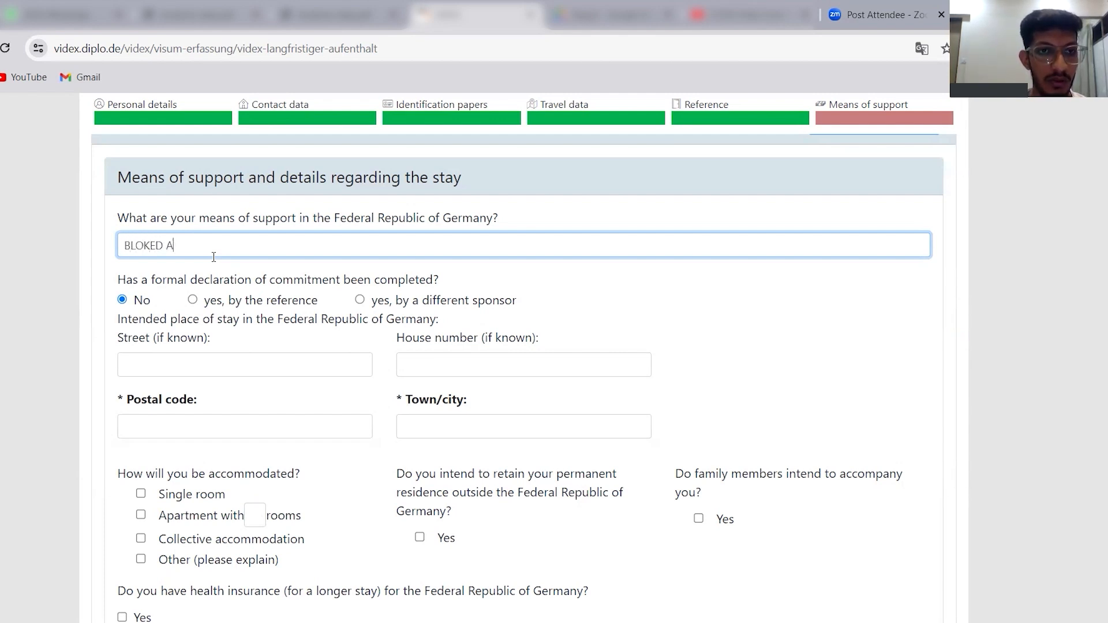
{"action": "type", "text": "COUNT"}
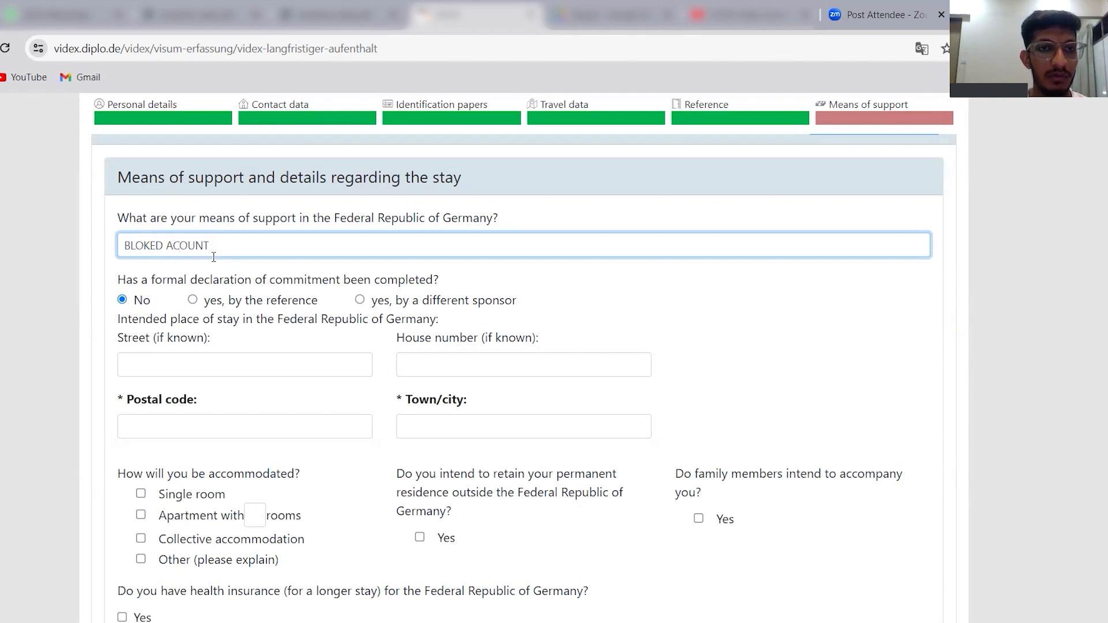
{"action": "key", "text": "BackSpace"}
{"action": "key", "text": "BackSpace"}
{"action": "key", "text": "BackSpace"}
{"action": "key", "text": "BackSpace"}
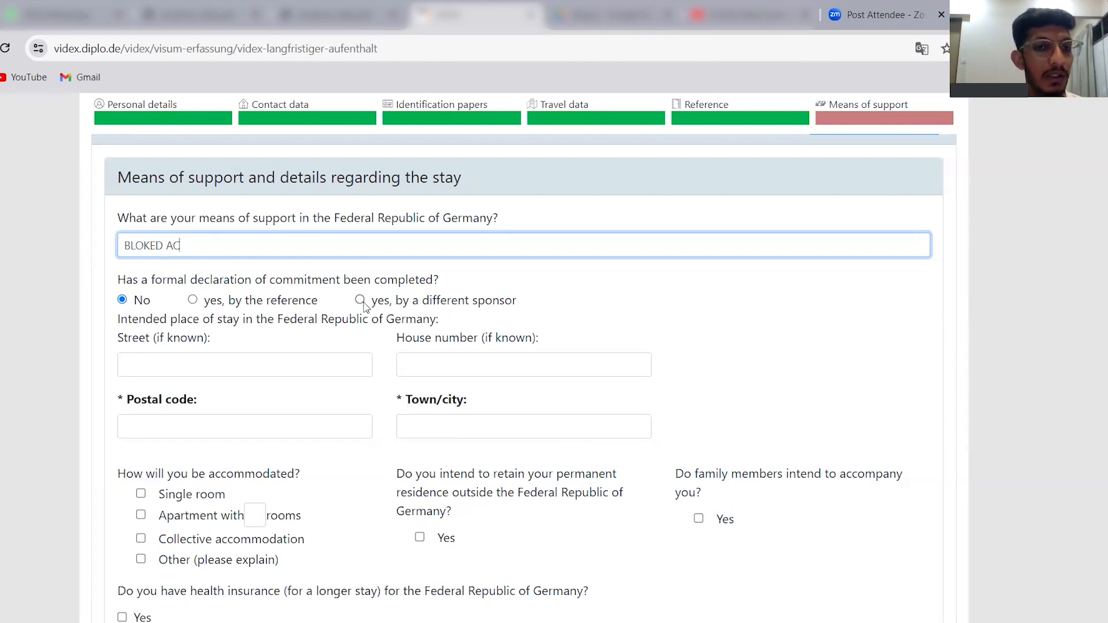
Fill in the postal code and town/city of the intended place of stay, leaving the street and house number blank.
{"action": "left_click", "coordinate": [154, 353]}
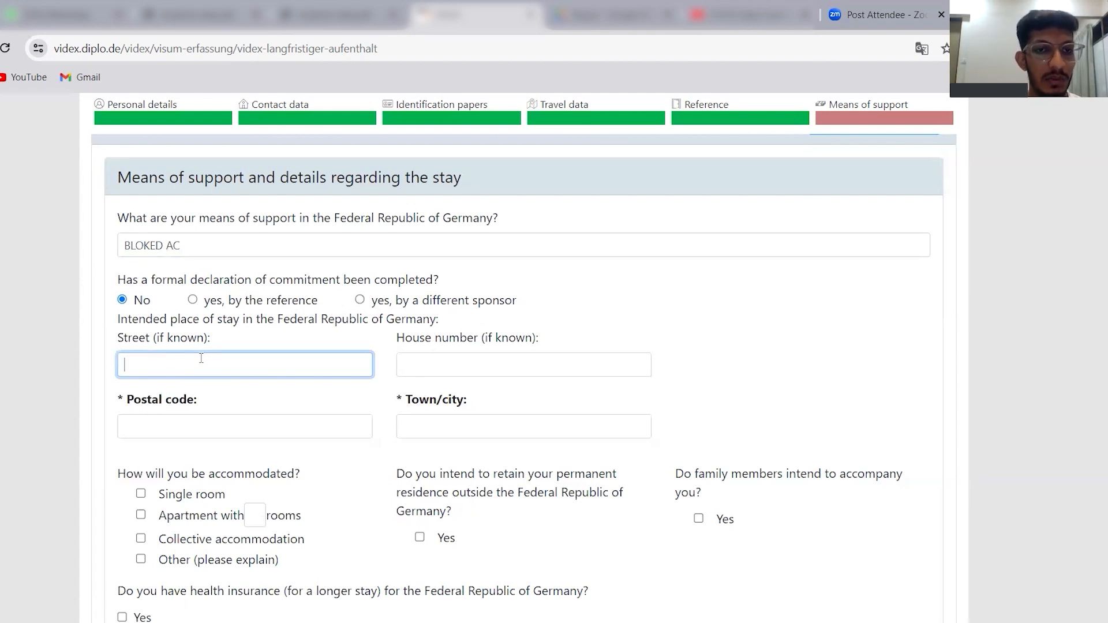
{"action": "left_click", "coordinate": [434, 370]}
{"action": "left_click", "coordinate": [293, 426]}
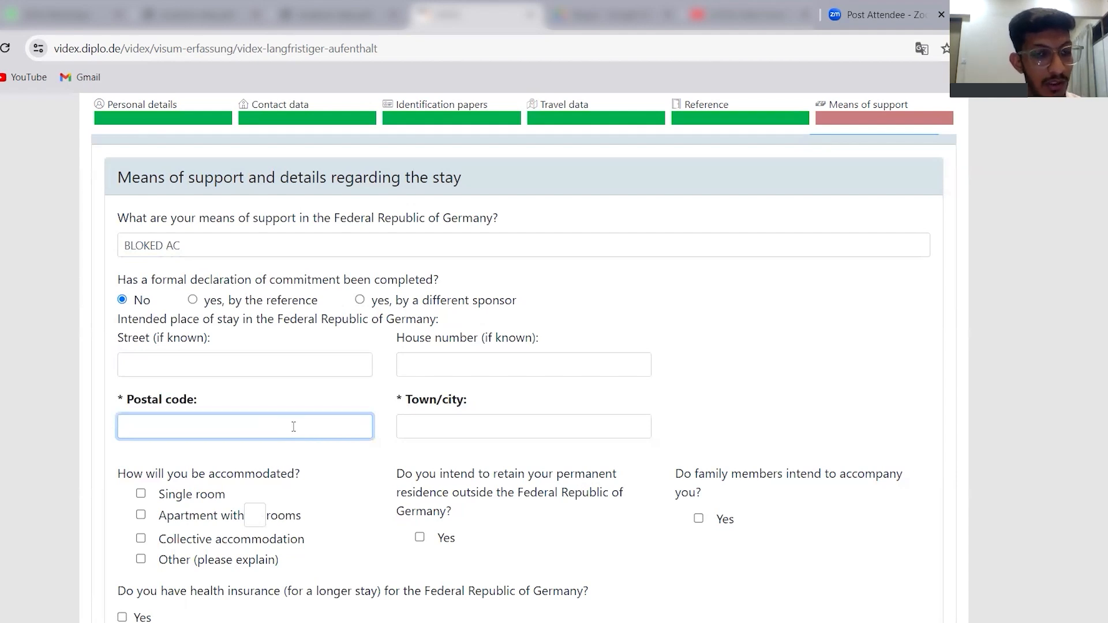
{"action": "type", "text": "15CD"}
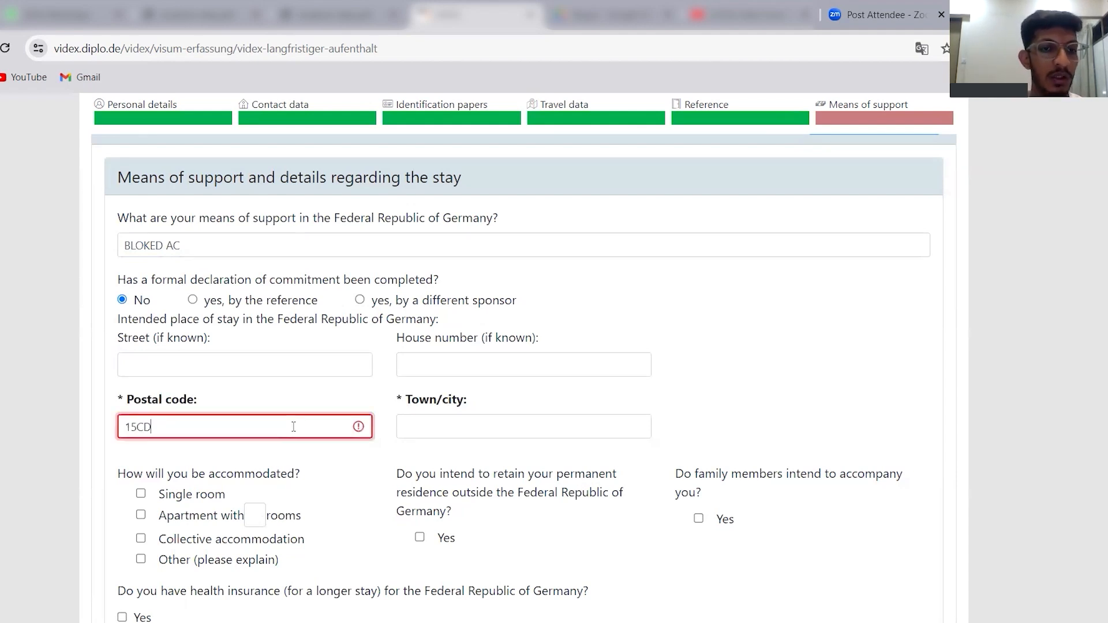
{"action": "key", "text": "BackSpace"}
{"action": "key", "text": "BackSpace"}
{"action": "type", "text": "15515"}
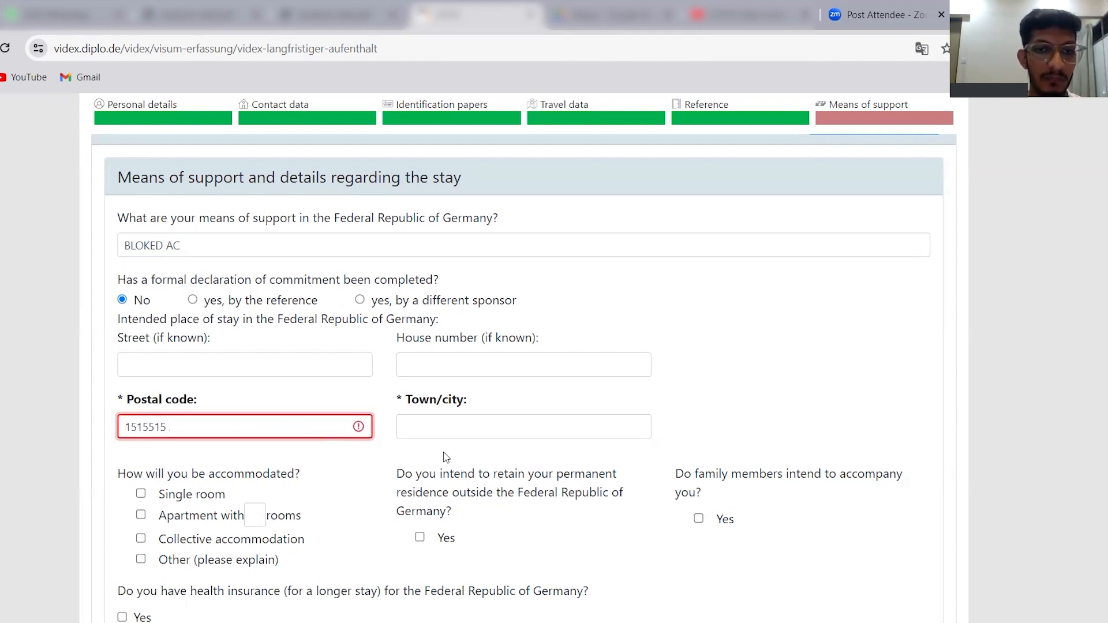
{"action": "left_click", "coordinate": [490, 434]}
{"action": "type", "text": "CJWNJ"}
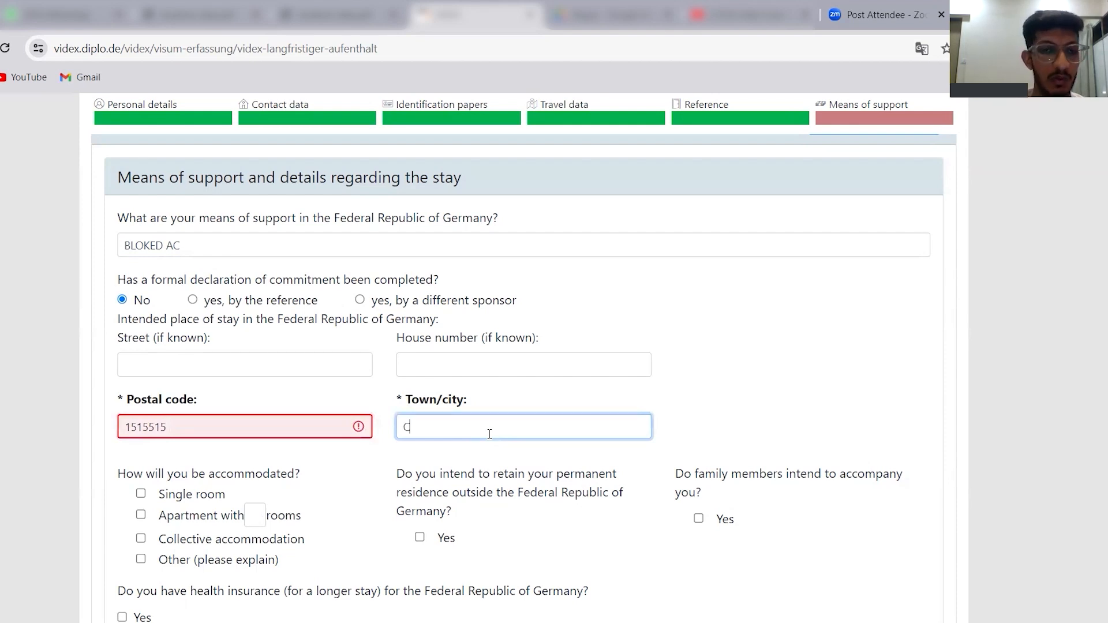
Correct the postal code of the intended place of stay to a five-digit code.
{"action": "left_click", "coordinate": [317, 427]}
{"action": "key", "text": "BackSpace"}
{"action": "key", "text": "BackSpace"}
{"action": "key", "text": "BackSpace"}
{"action": "key", "text": "BackSpace"}
{"action": "key", "text": "BackSpace"}
{"action": "type", "text": "255"}
Go through the accommodation, health insurance, previous stays and declaration questions, and save the application.
{"action": "scroll", "coordinate": [194, 316], "scroll_direction": "down", "scroll_amount": 3}
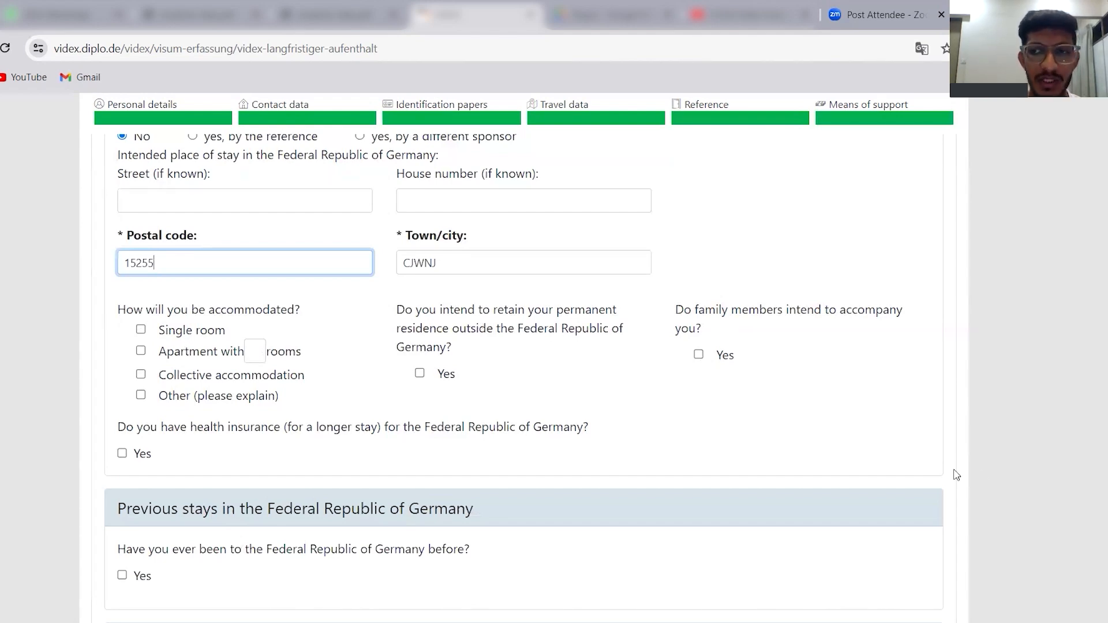
{"action": "scroll", "coordinate": [1100, 509], "scroll_direction": "down", "scroll_amount": 3}
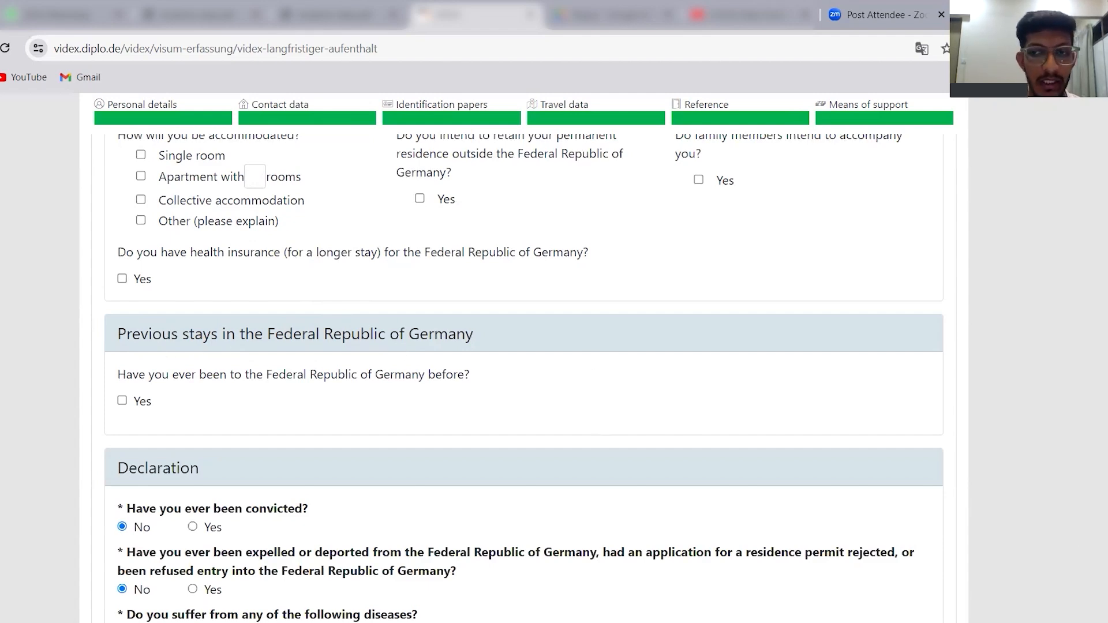
{"action": "scroll", "coordinate": [524, 358], "scroll_direction": "down", "scroll_amount": 2}
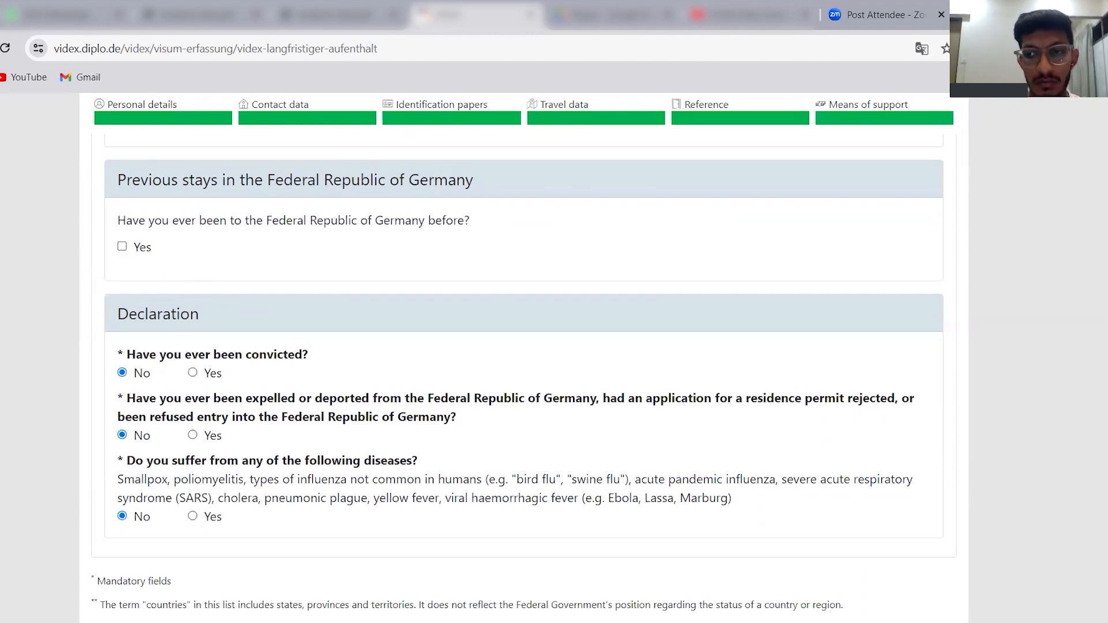
{"action": "scroll", "coordinate": [445, 412], "scroll_direction": "down", "scroll_amount": 2}
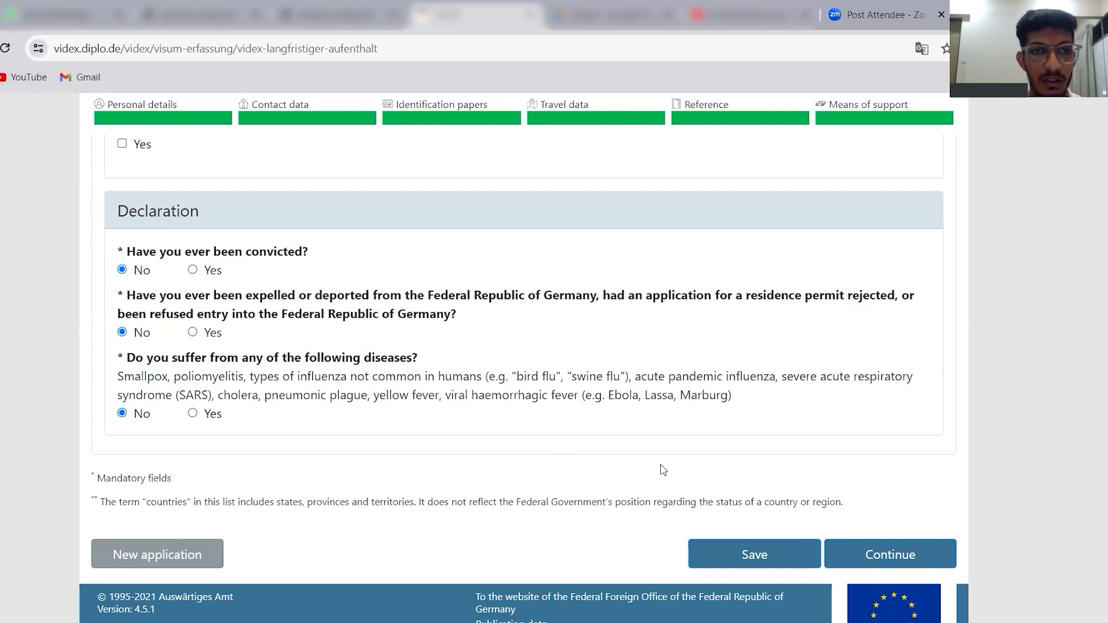
{"action": "scroll", "coordinate": [577, 456], "scroll_direction": "down", "scroll_amount": 1}
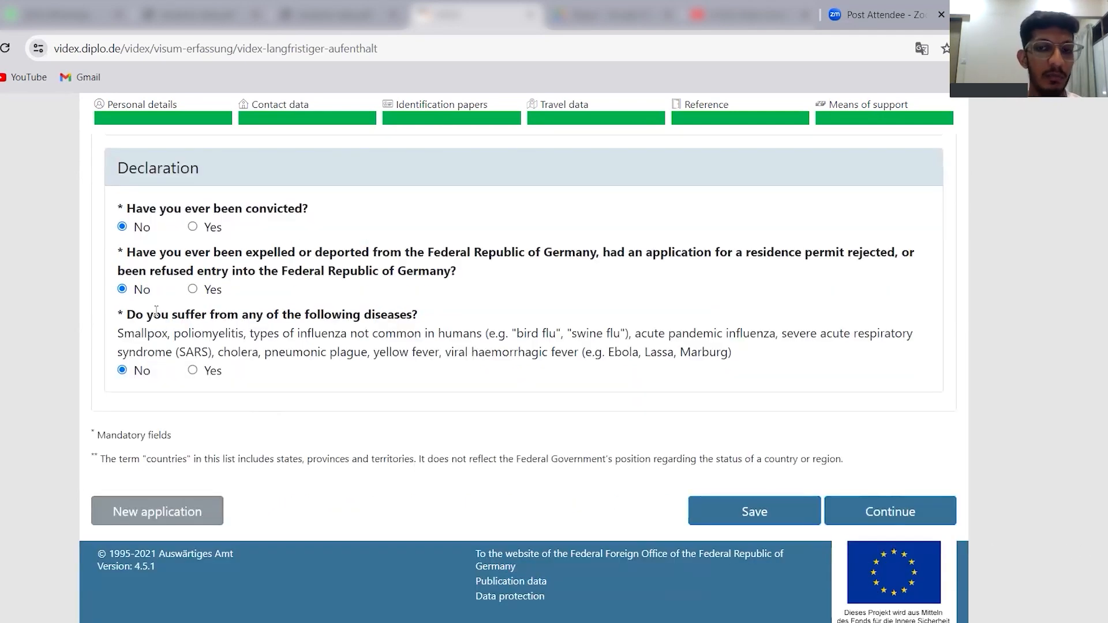
{"action": "left_click", "coordinate": [770, 514]}
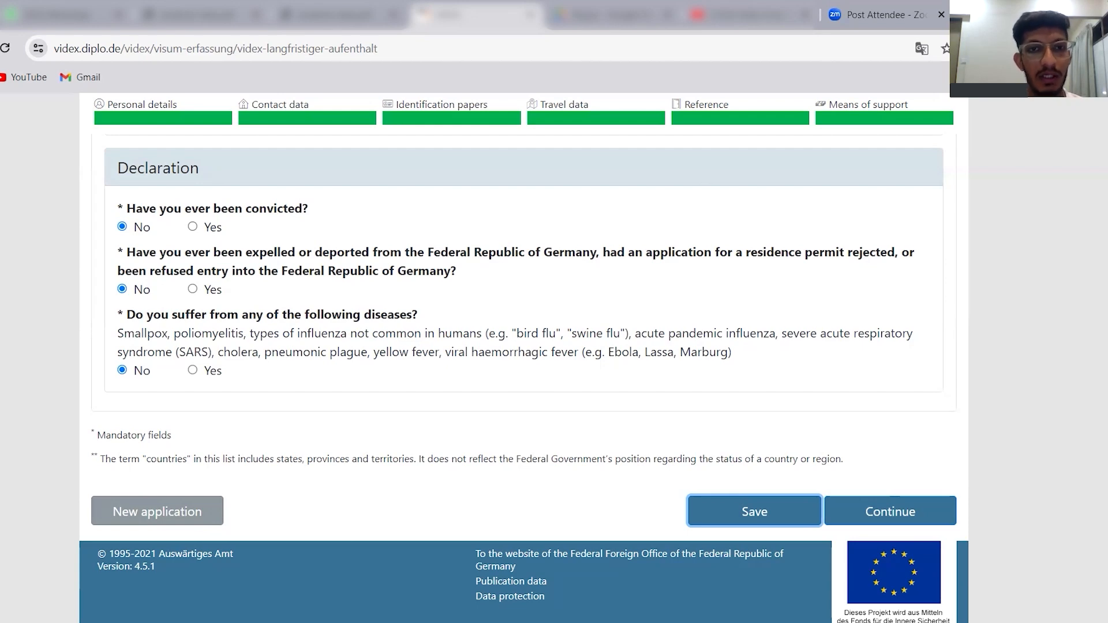
Review the filled-in application from the declaration back to the applicant's personal details, including parents and identification papers.
{"action": "scroll", "coordinate": [524, 346], "scroll_direction": "up", "scroll_amount": 5}
{"action": "scroll", "coordinate": [524, 347], "scroll_direction": "down", "scroll_amount": 3}
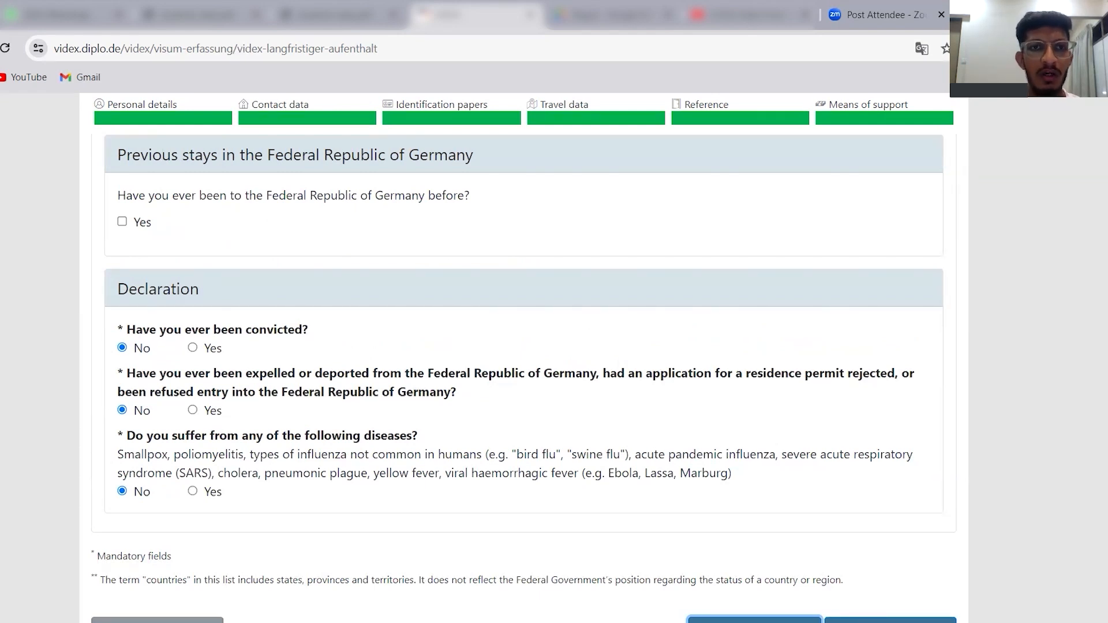
{"action": "scroll", "coordinate": [524, 346], "scroll_direction": "up", "scroll_amount": 2}
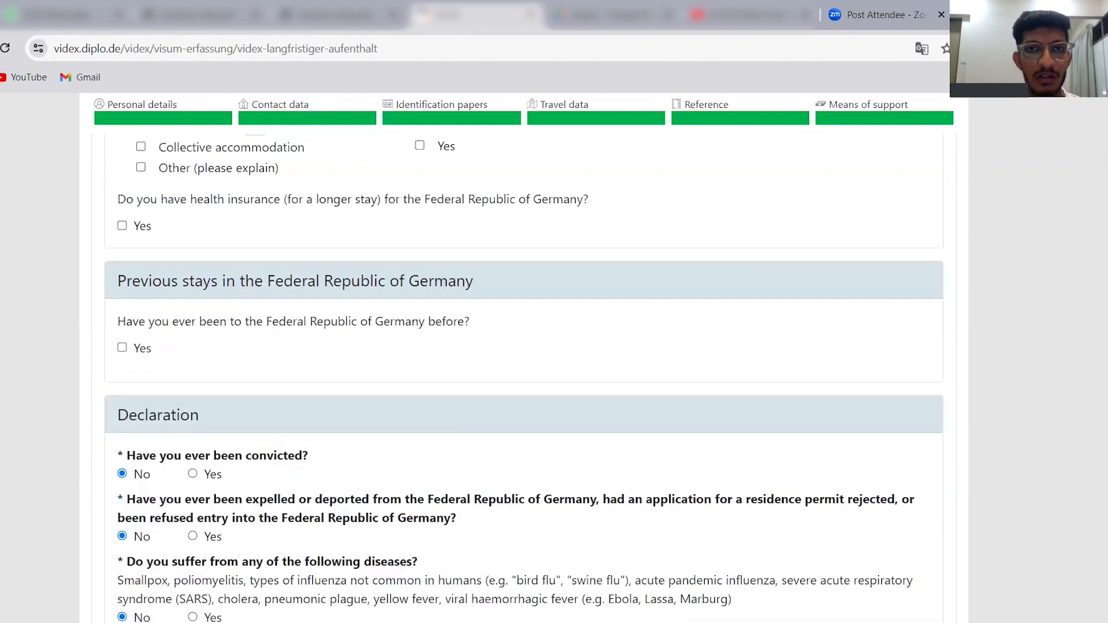
{"action": "scroll", "coordinate": [525, 346], "scroll_direction": "down", "scroll_amount": 4}
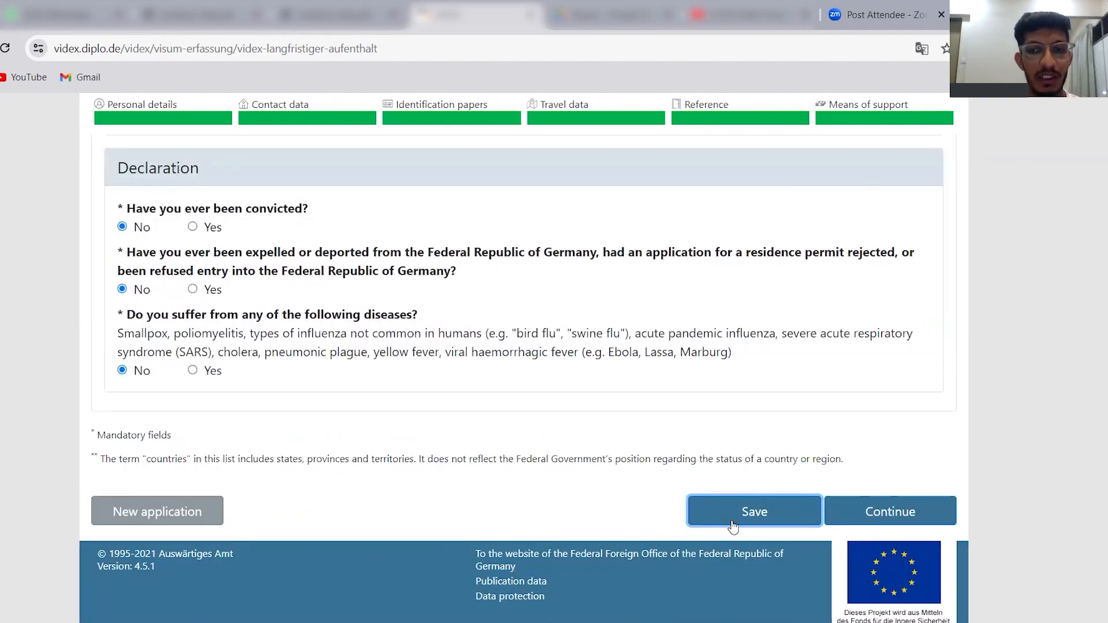
{"action": "scroll", "coordinate": [1102, 225], "scroll_direction": "up", "scroll_amount": 20}
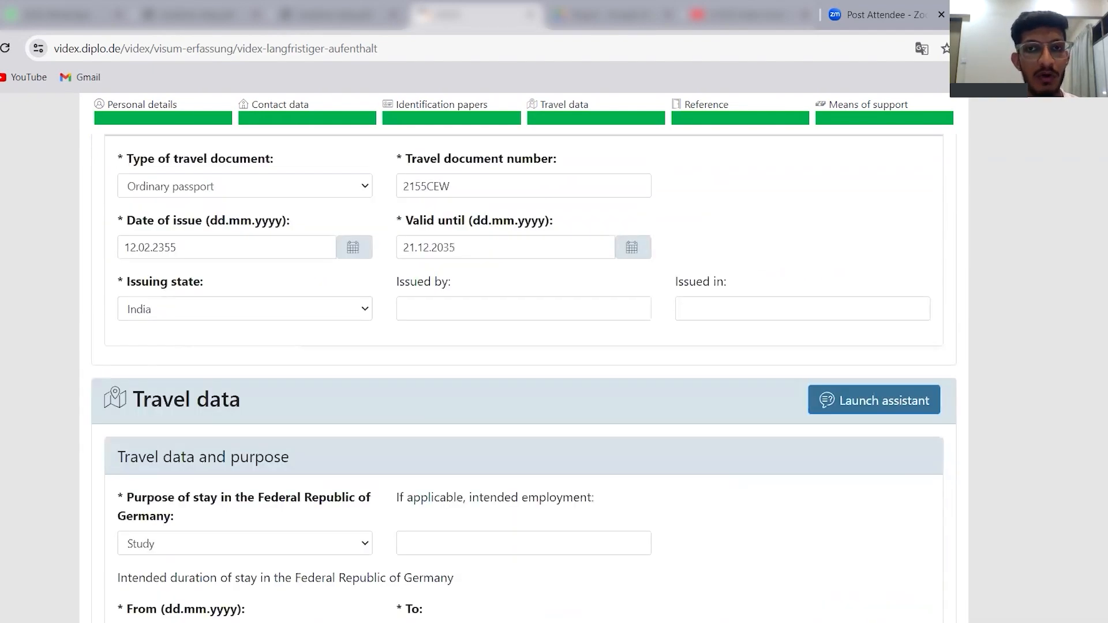
{"action": "scroll", "coordinate": [1103, 225], "scroll_direction": "up", "scroll_amount": 5}
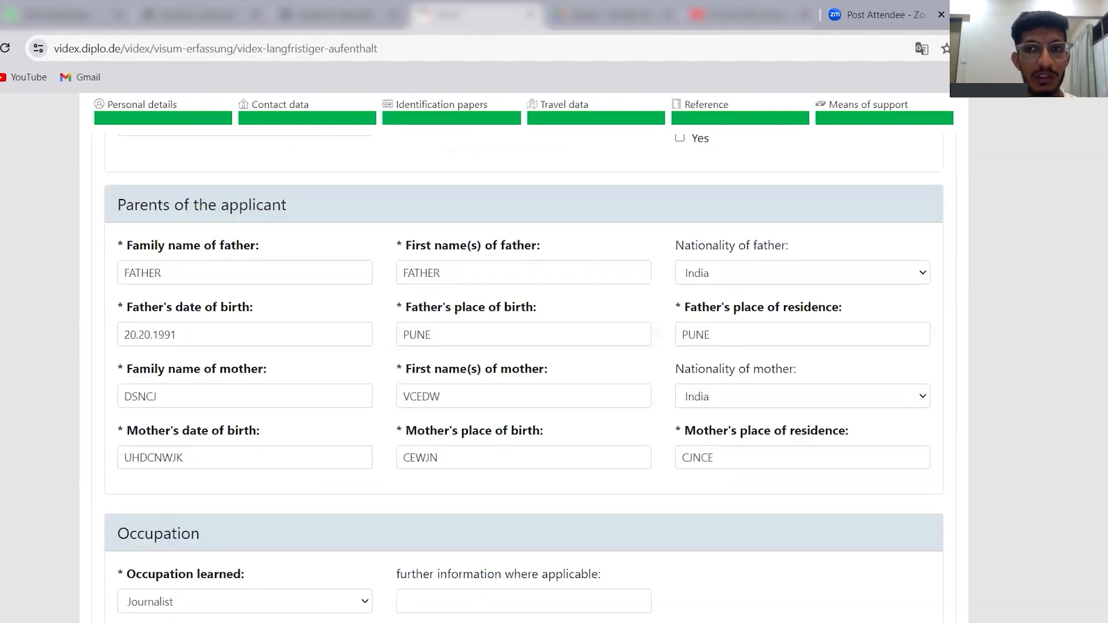
{"action": "scroll", "coordinate": [1102, 225], "scroll_direction": "up", "scroll_amount": 10}
{"action": "scroll", "coordinate": [866, 205], "scroll_direction": "down", "scroll_amount": 1}
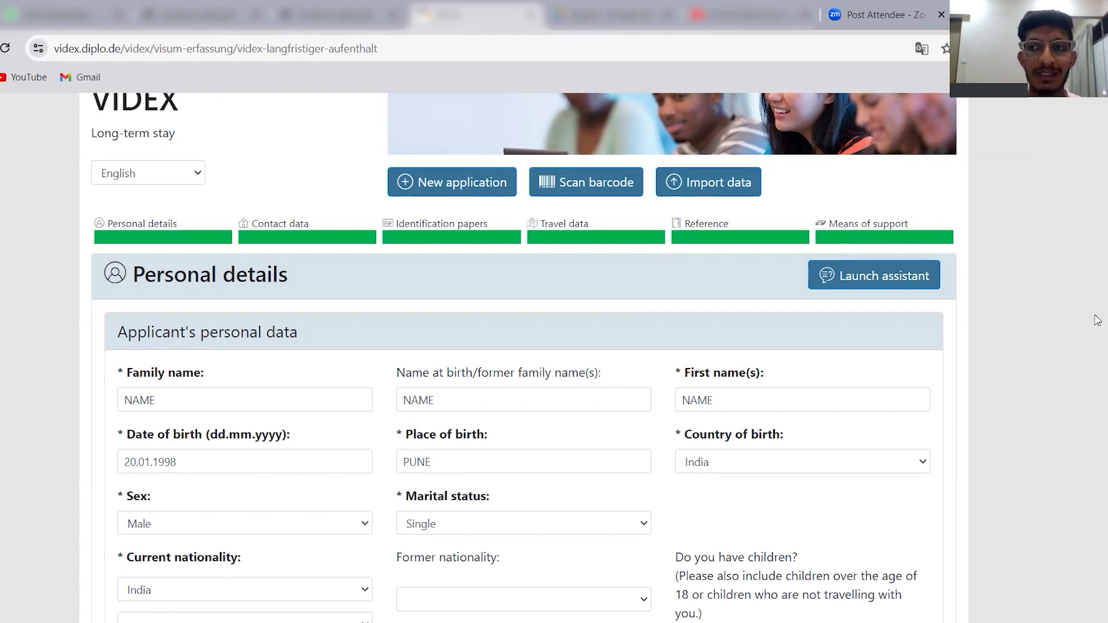
{"action": "scroll", "coordinate": [523, 358], "scroll_direction": "down", "scroll_amount": 15}
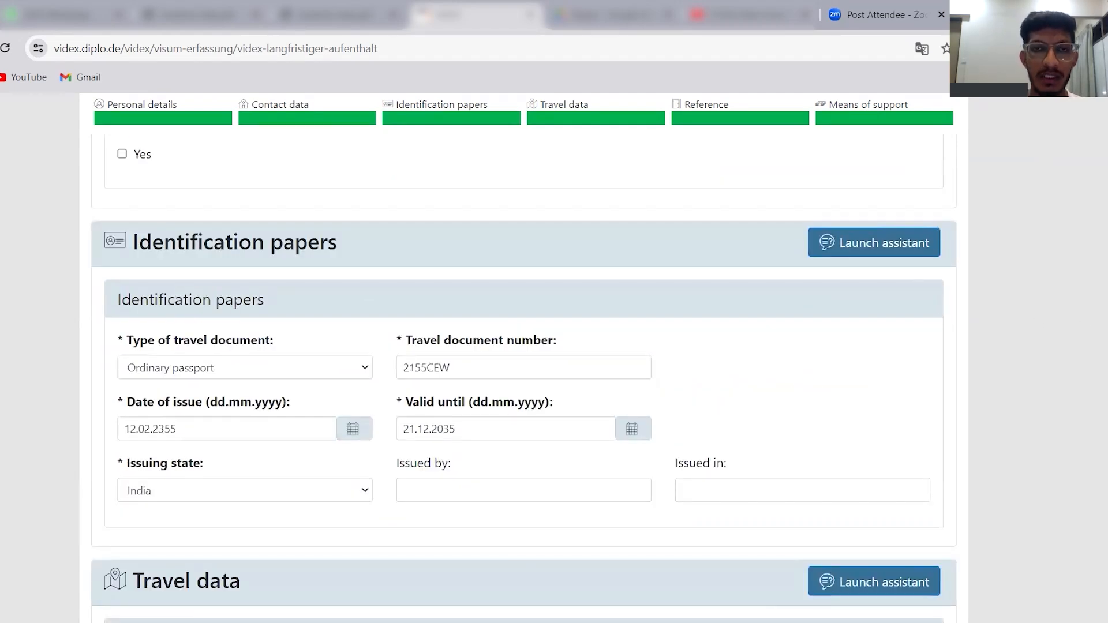
{"action": "scroll", "coordinate": [523, 358], "scroll_direction": "up", "scroll_amount": 15}
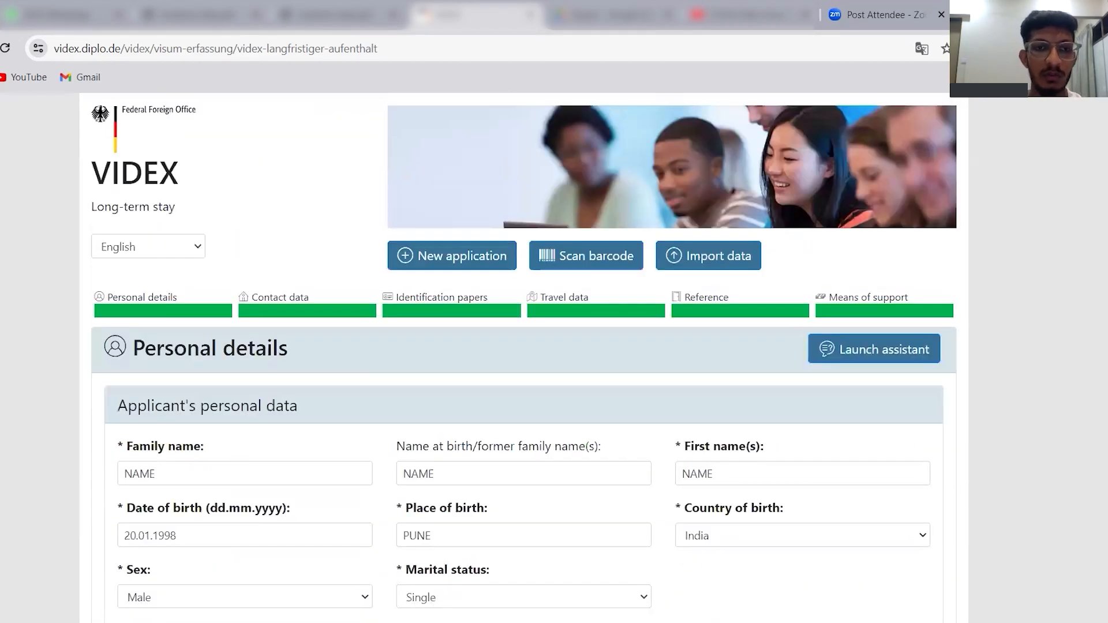
Clear the applicant's family name in the personal details and enter it again.
{"action": "scroll", "coordinate": [524, 358], "scroll_direction": "down", "scroll_amount": 1}
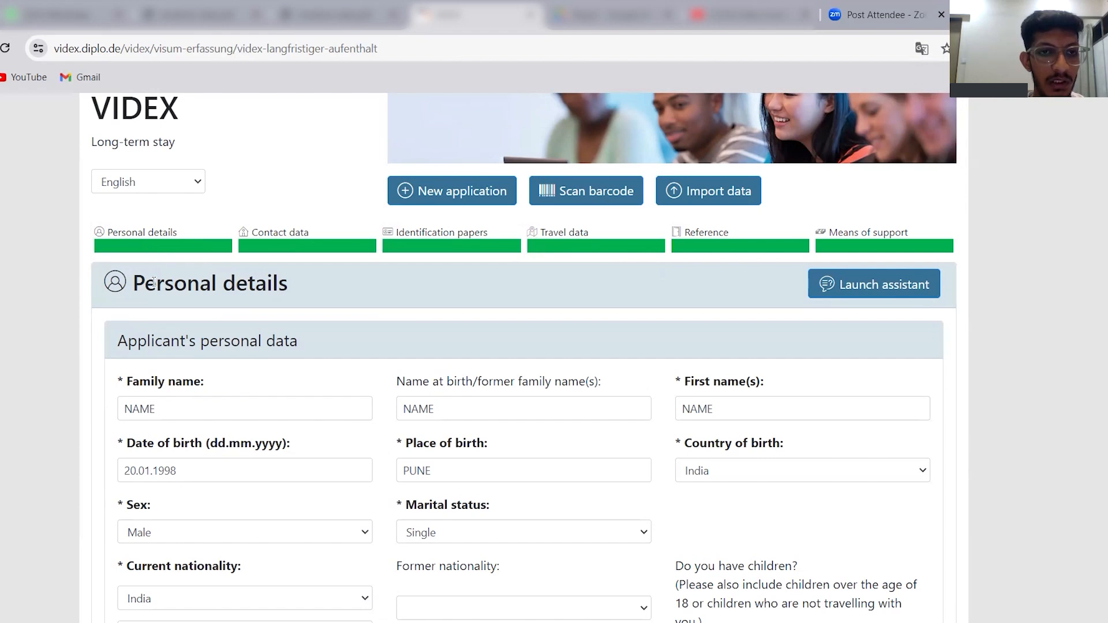
{"action": "left_click", "coordinate": [186, 412]}
{"action": "key", "text": "BackSpace"}
{"action": "key", "text": "BackSpace"}
{"action": "key", "text": "BackSpace"}
{"action": "key", "text": "BackSpace"}
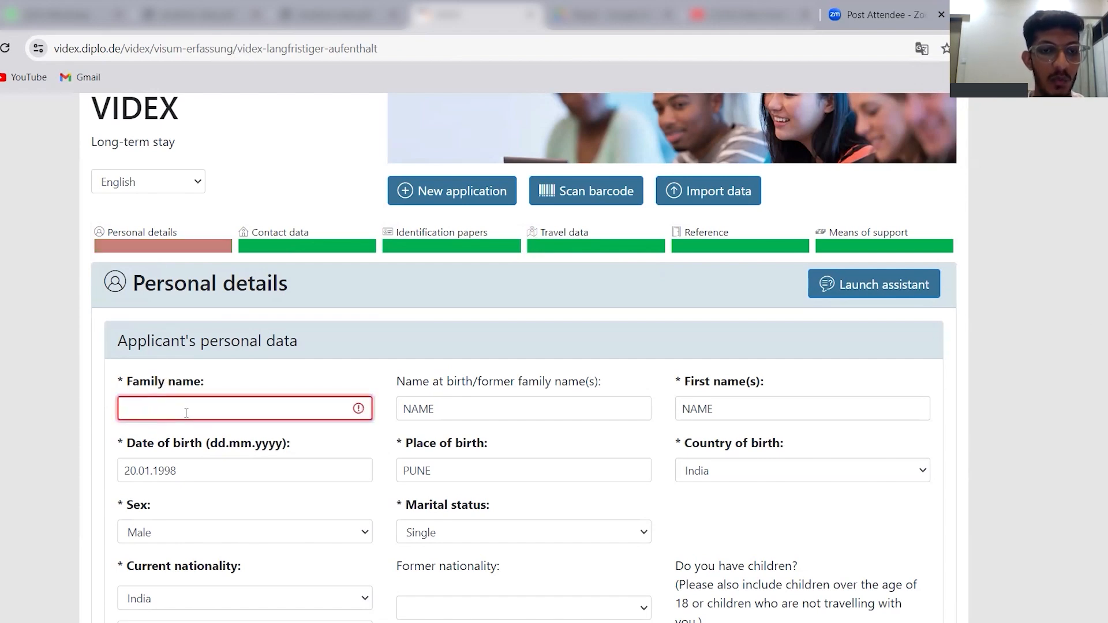
{"action": "type", "text": "NAME"}
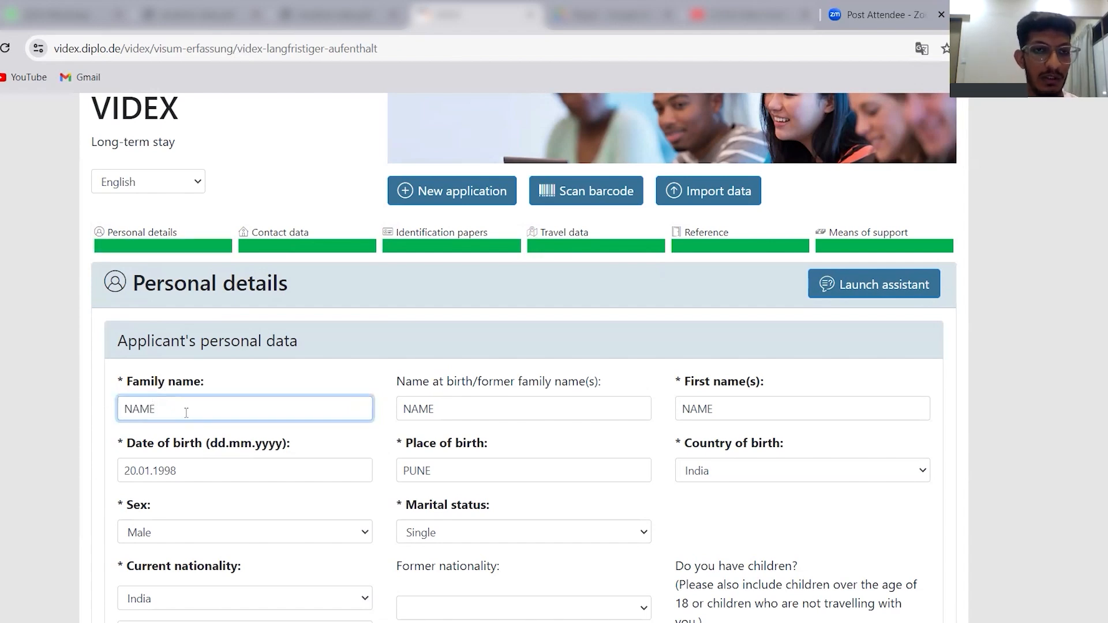
{"action": "left_click", "coordinate": [430, 476]}
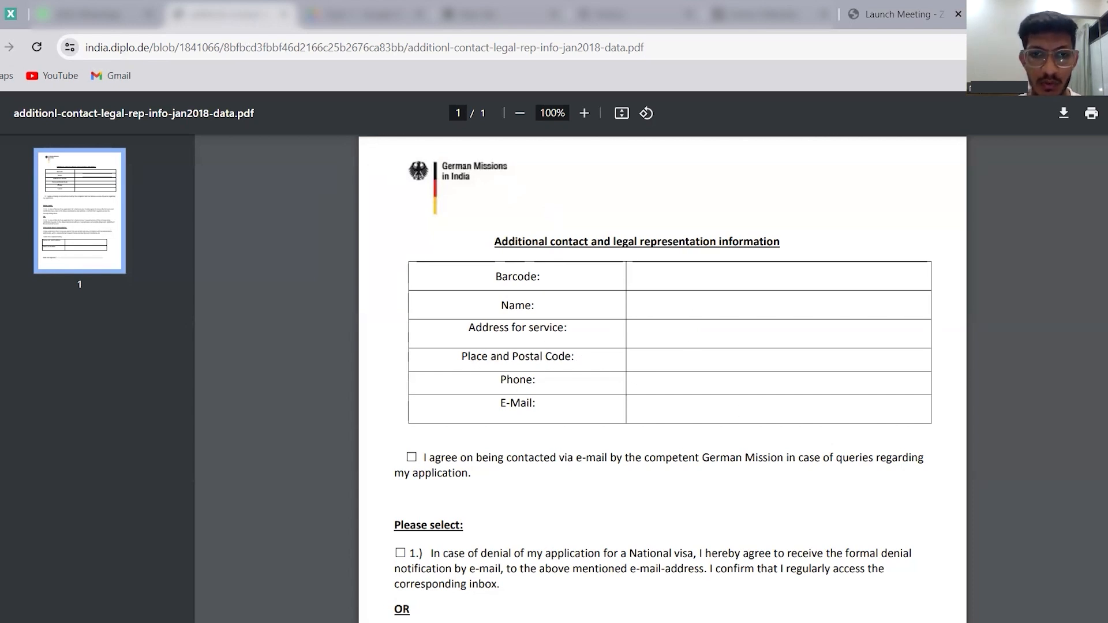
Examine the email consent, denial notification and representation sections of the additional contact and legal representation PDF.
{"action": "scroll", "coordinate": [420, 299], "scroll_direction": "down", "scroll_amount": 3}
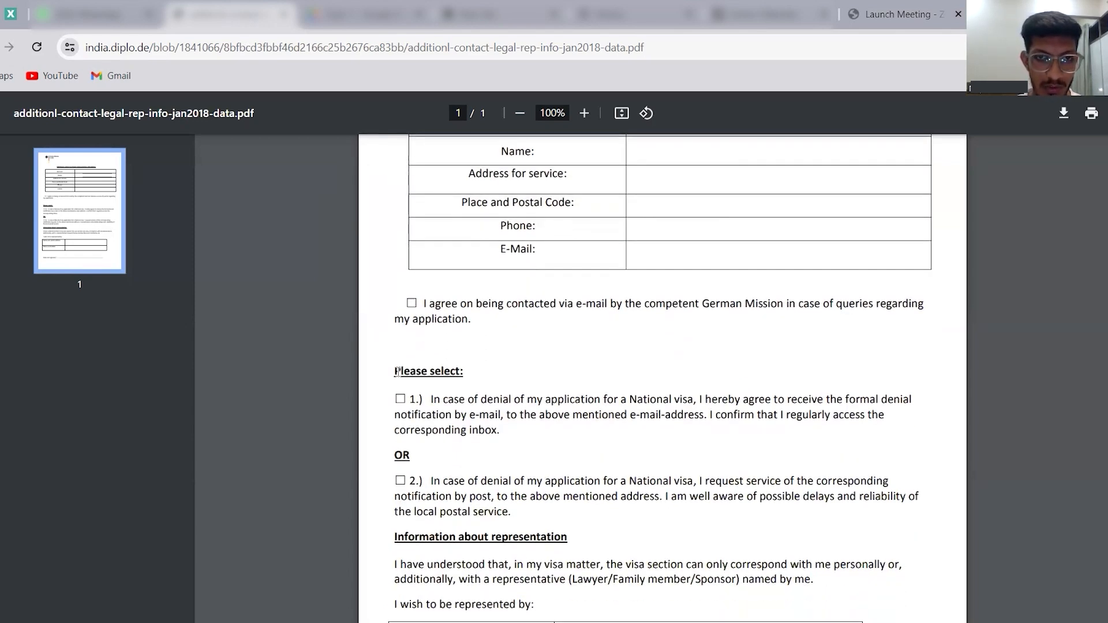
{"action": "scroll", "coordinate": [471, 400], "scroll_direction": "down", "scroll_amount": 1}
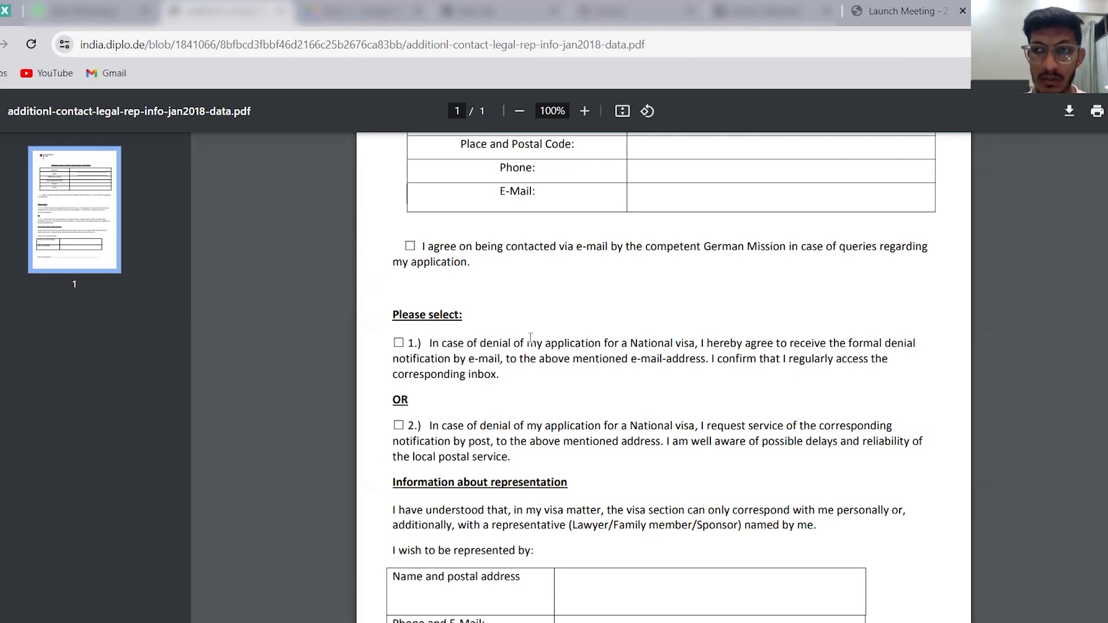
{"action": "scroll", "coordinate": [398, 239], "scroll_direction": "down", "scroll_amount": 2}
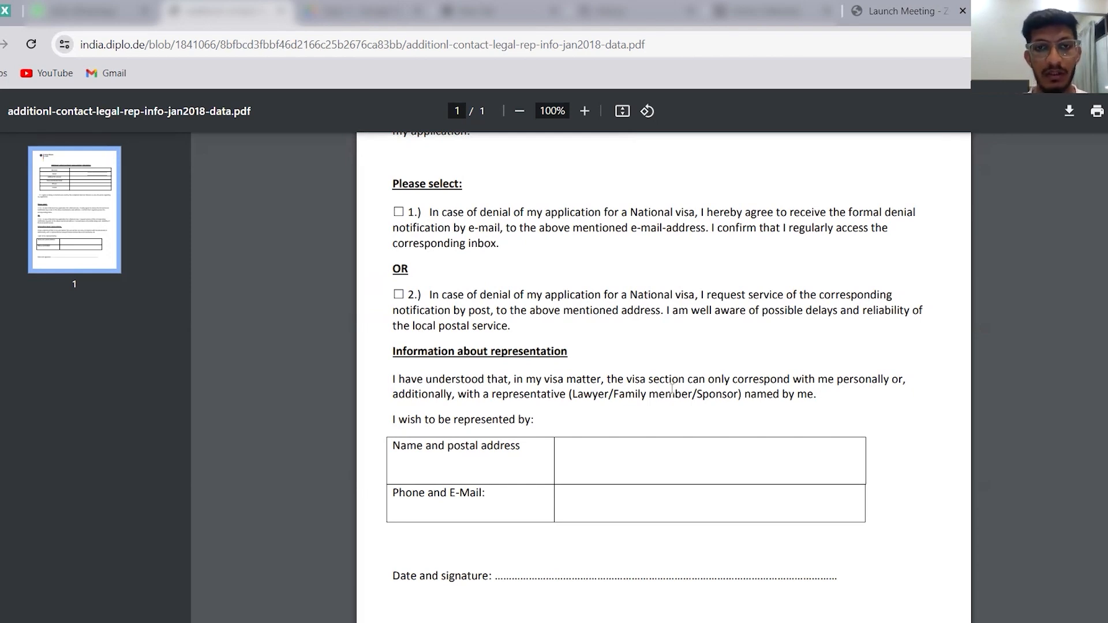
{"action": "scroll", "coordinate": [485, 369], "scroll_direction": "down", "scroll_amount": 1}
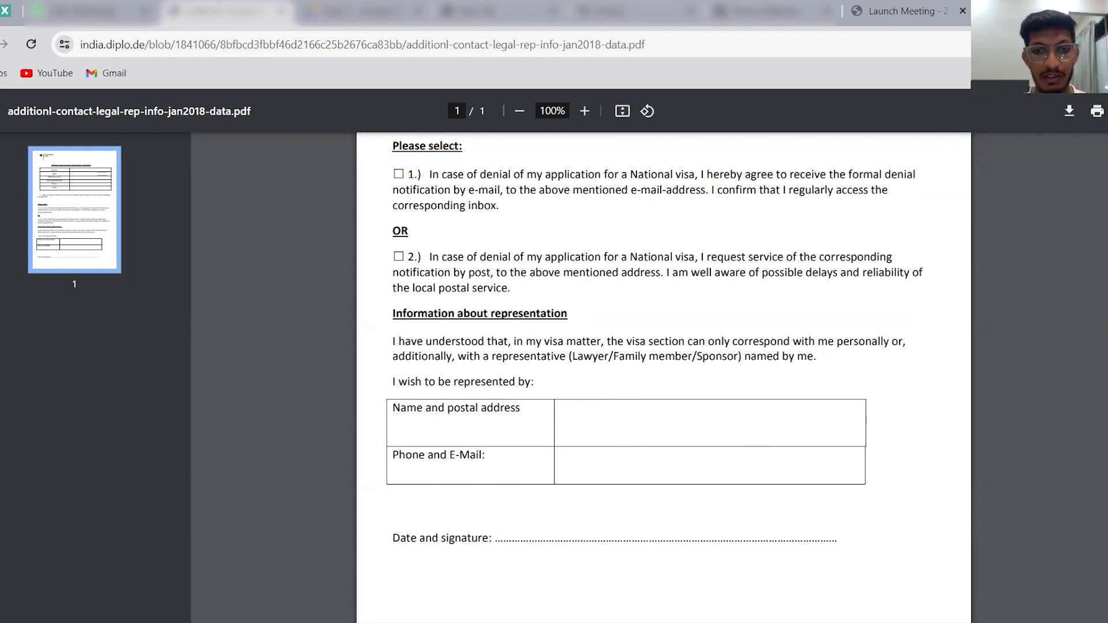
{"action": "scroll", "coordinate": [664, 375], "scroll_direction": "up", "scroll_amount": 6}
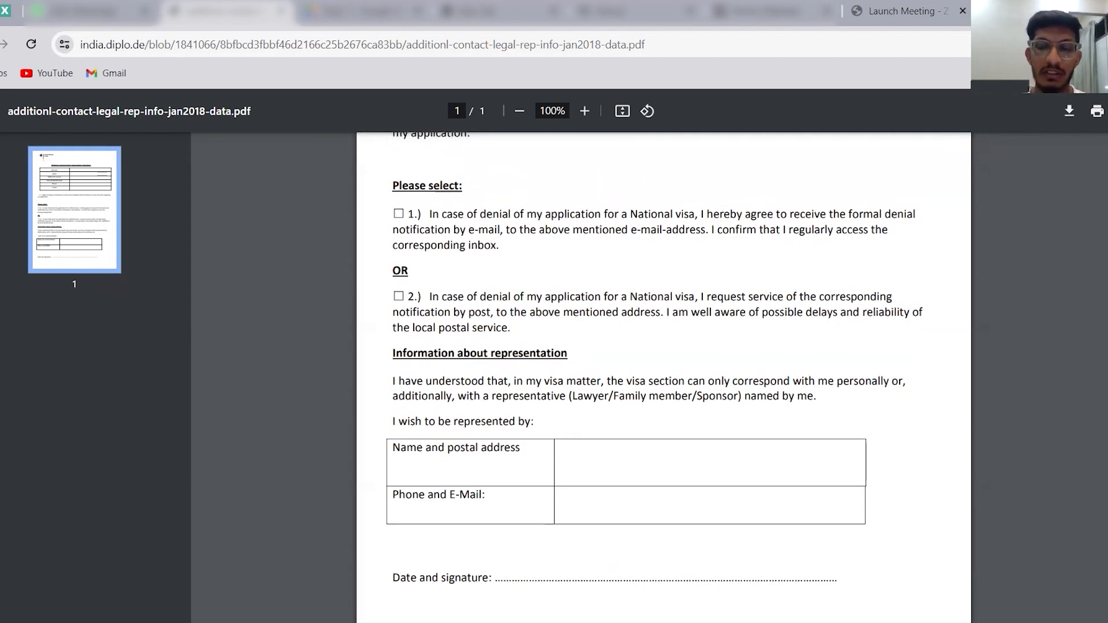